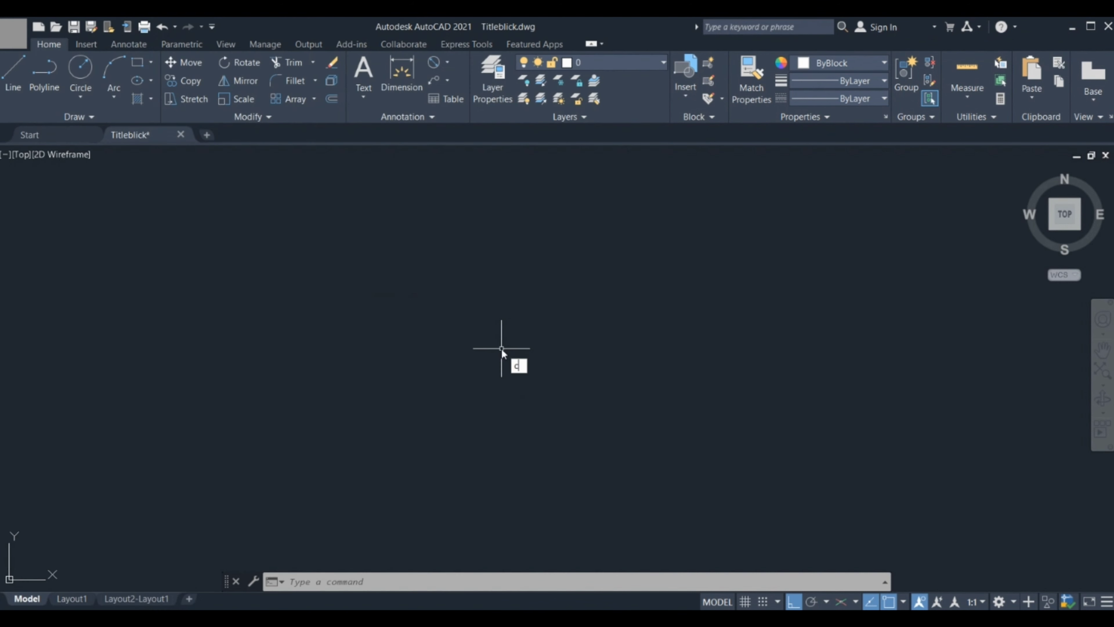
Step: Draw a radius-55 circle near the middle of the drawing
key("Return")
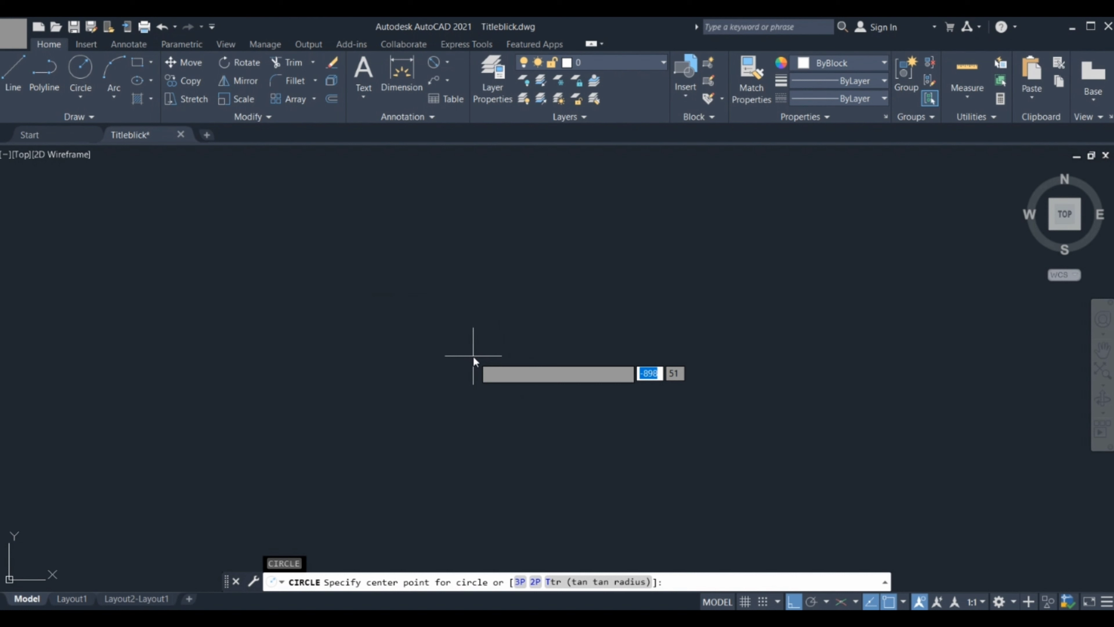
left_click(473, 356)
type("5")
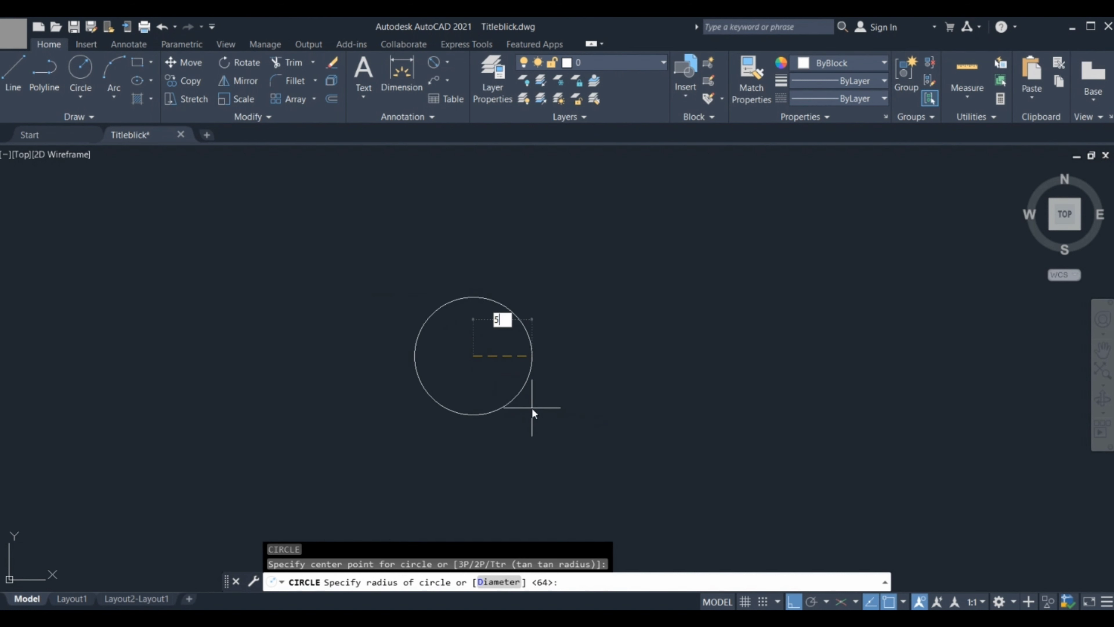
type("5")
key("Return")
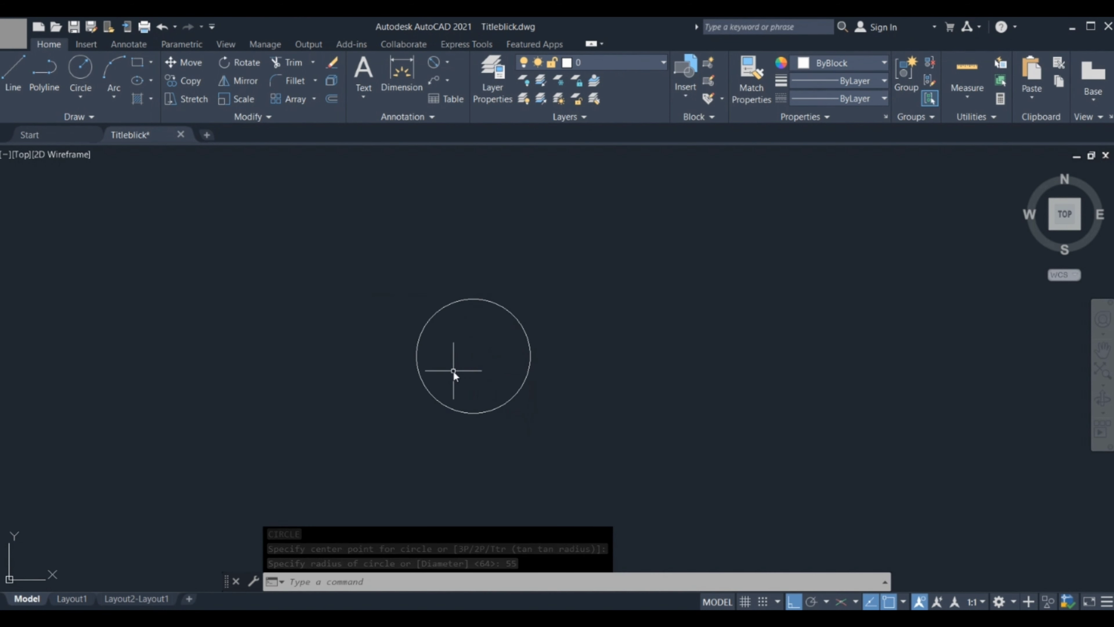
Step: Add a concentric radius-44 circle at the same centre
key("Return")
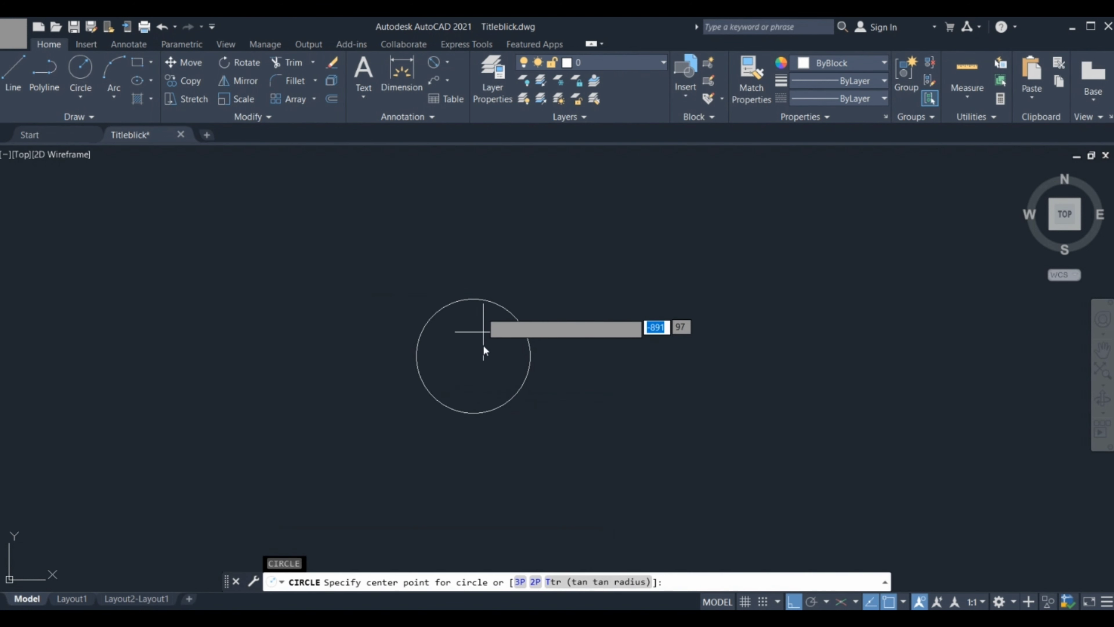
left_click(474, 356)
type("44")
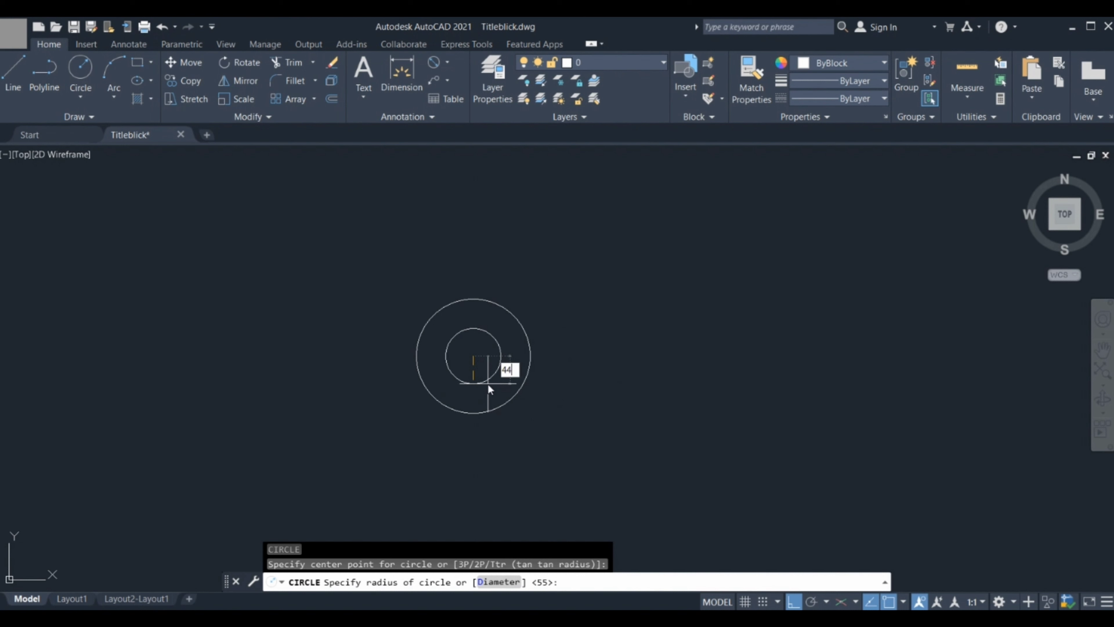
key("Return")
key("Return")
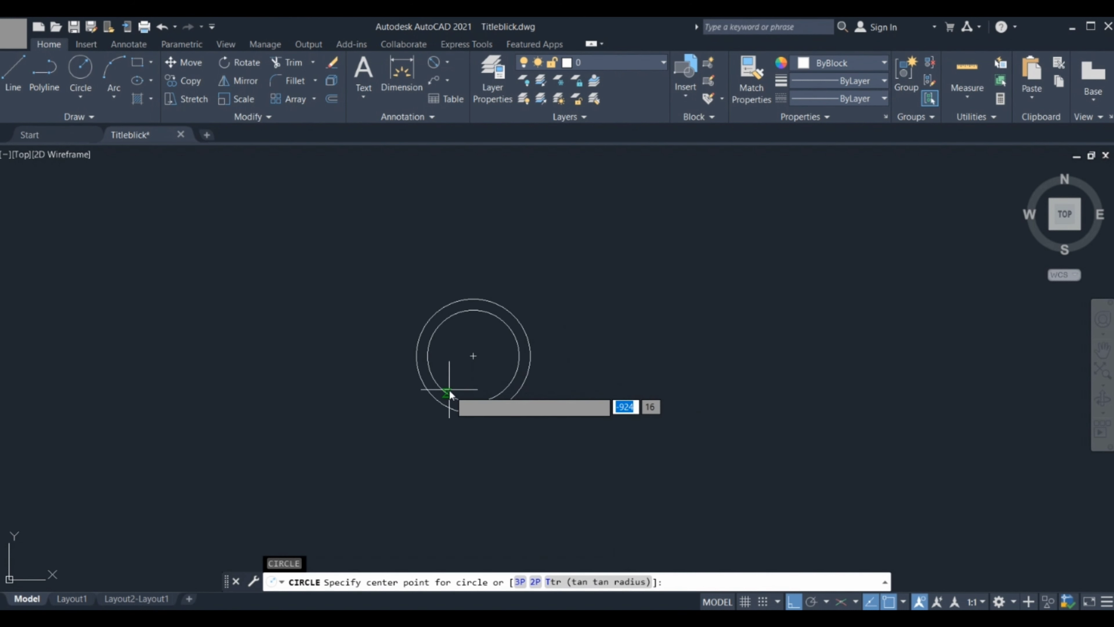
mouse_move(421, 401)
middle_mouse_down()
mouse_move(444, 405)
mouse_move(474, 388)
middle_mouse_up()
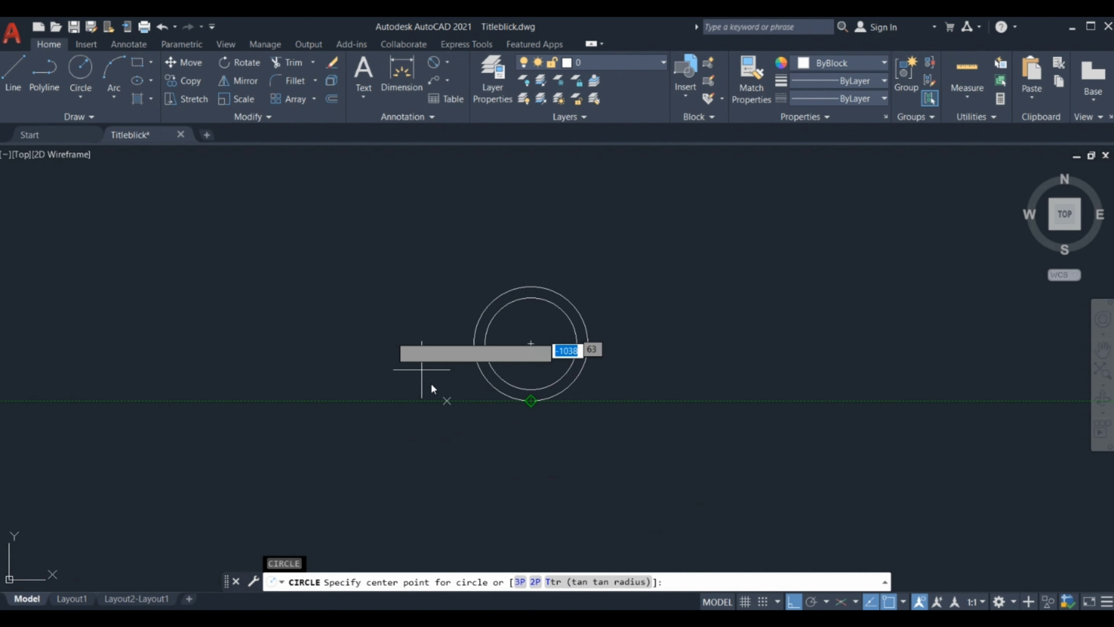
Step: Draw a radius-113 circle on the shared centre
left_click(83, 71)
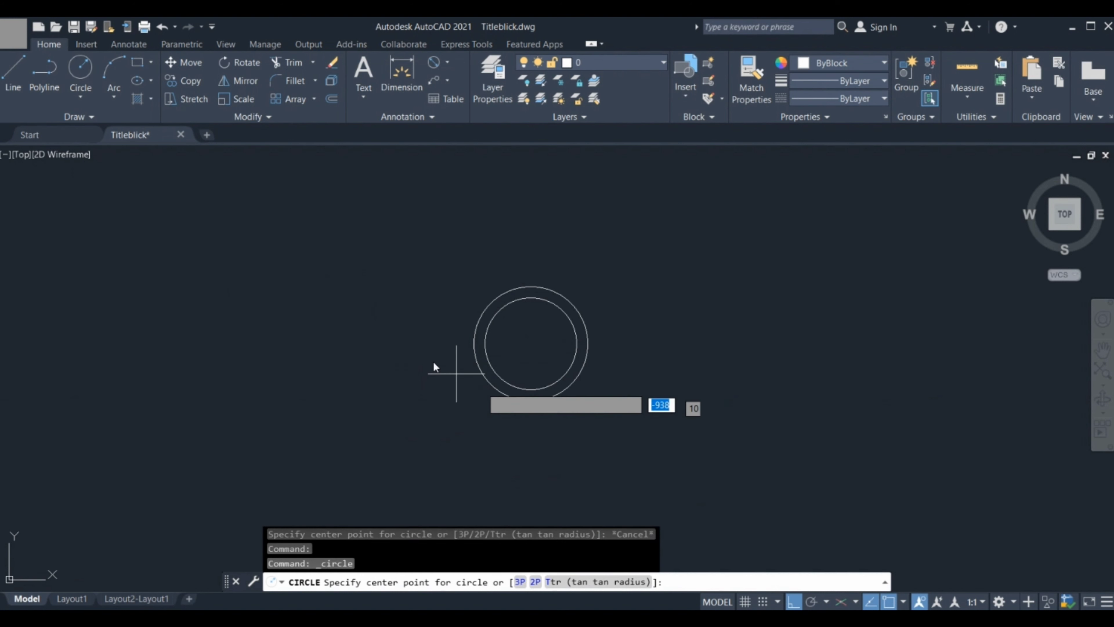
left_click(530, 347)
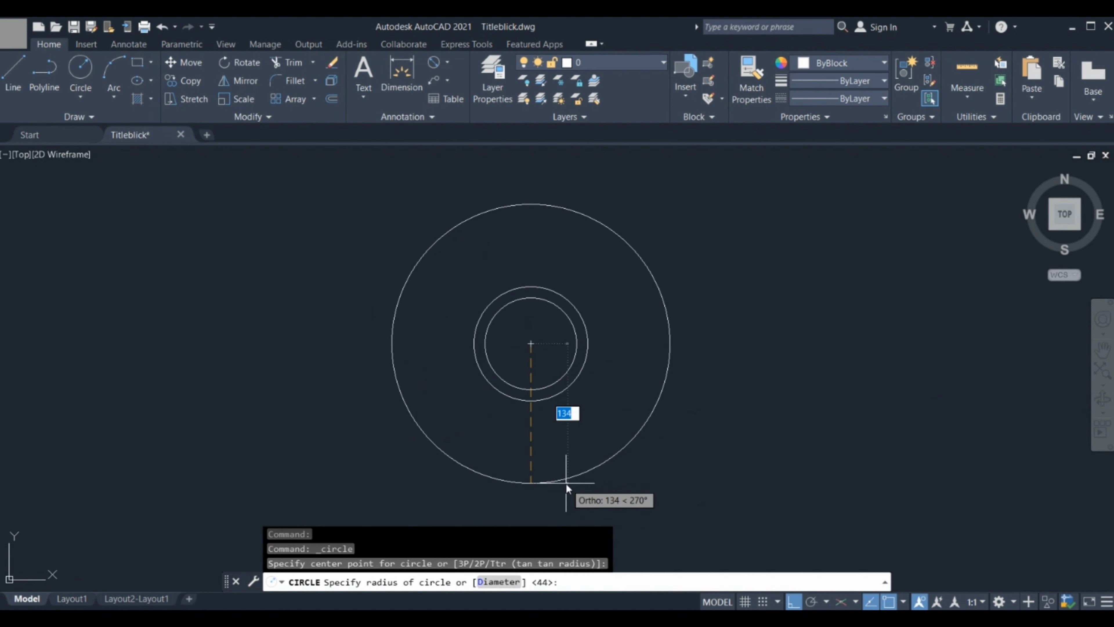
type("1")
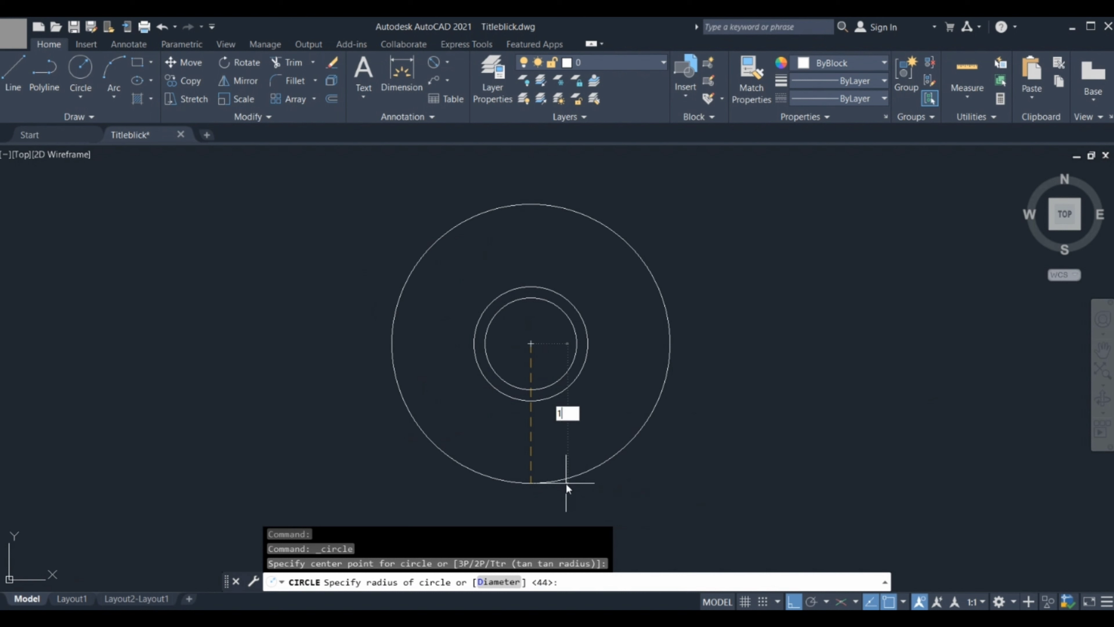
type("13")
key("Return")
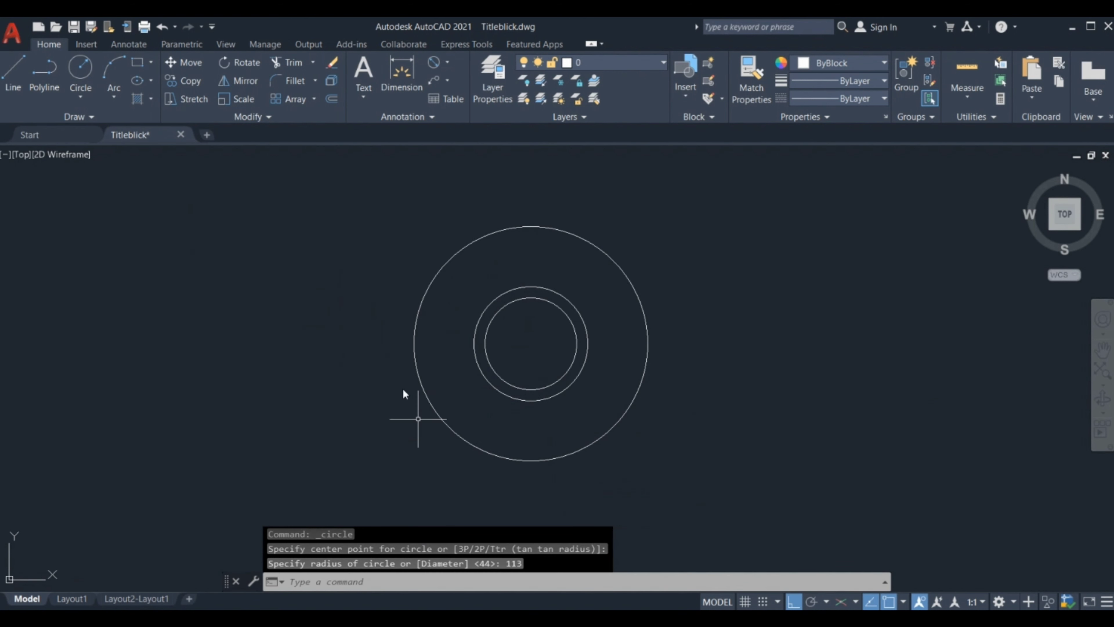
Step: Draw a vertical line across the 113 circle from top to bottom quadrant
type("l")
key("Return")
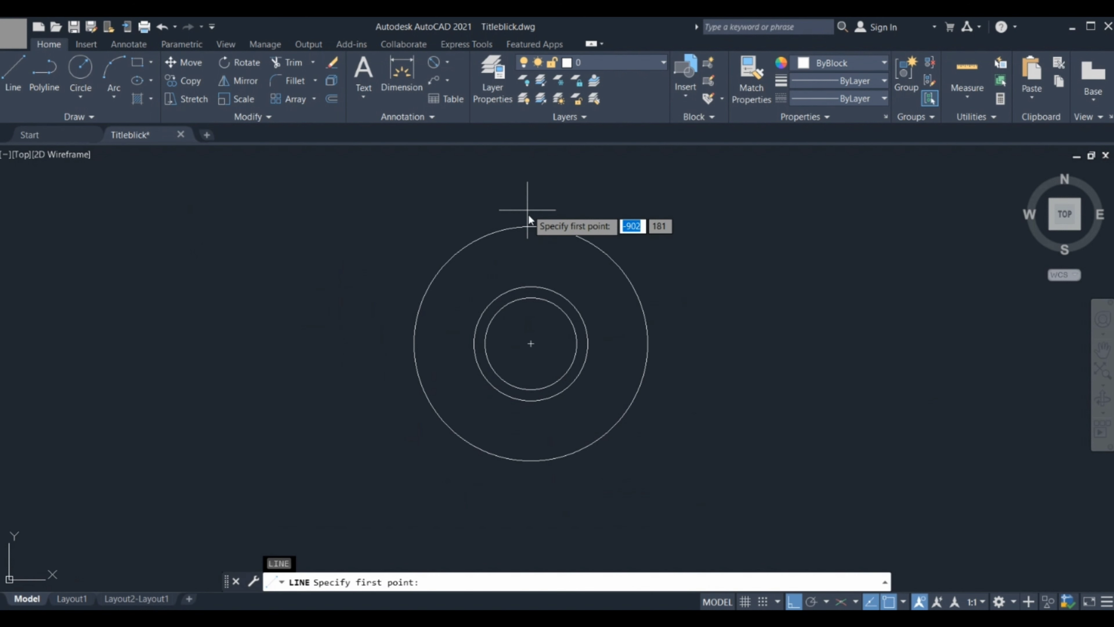
left_click(531, 227)
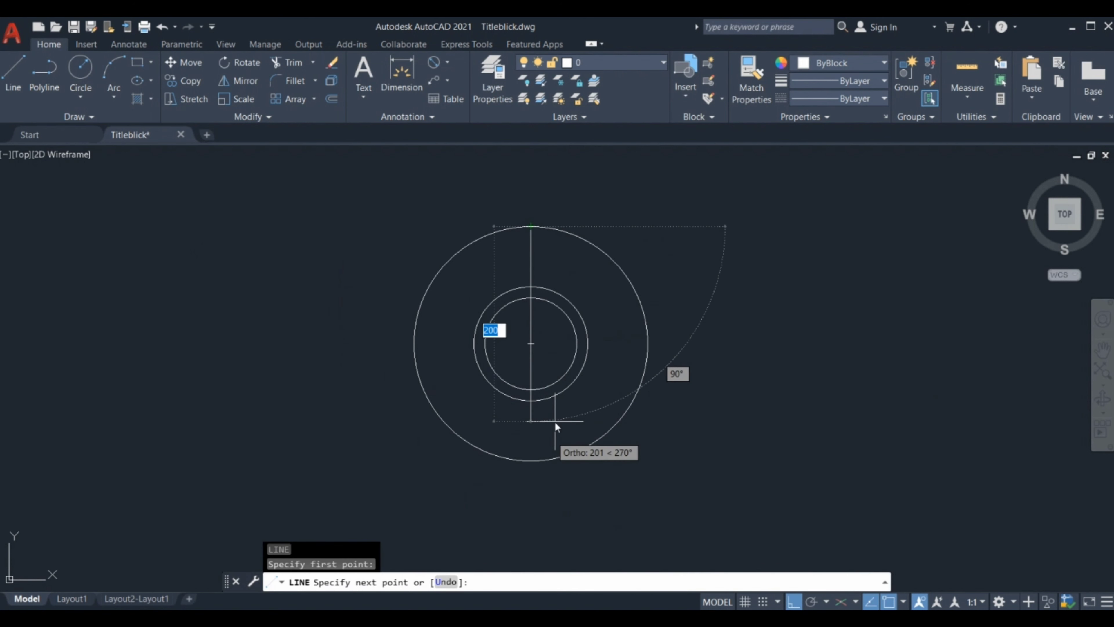
left_click(534, 460)
key("Escape")
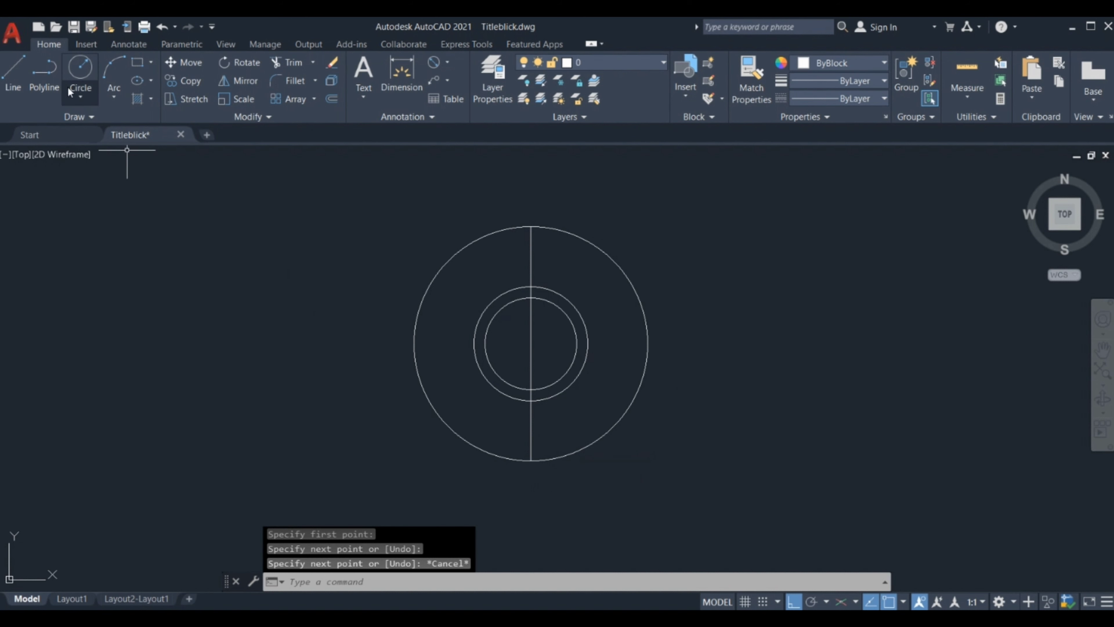
left_click(80, 73)
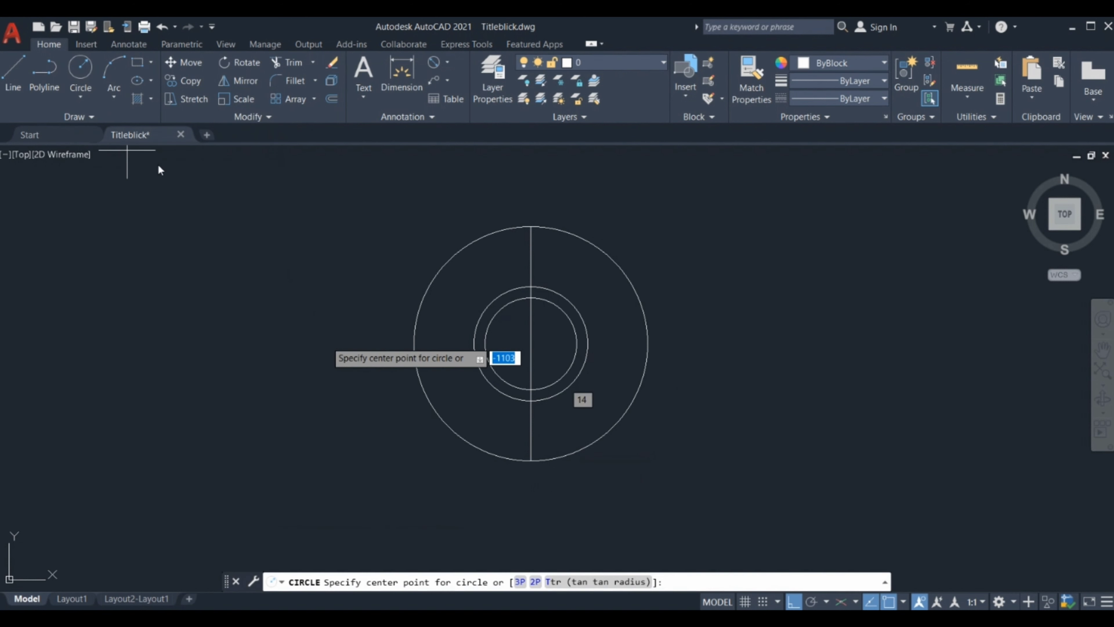
Step: Draw a radius-26 circle centred on the vertical line's bottom endpoint
left_click(530, 463)
type("26")
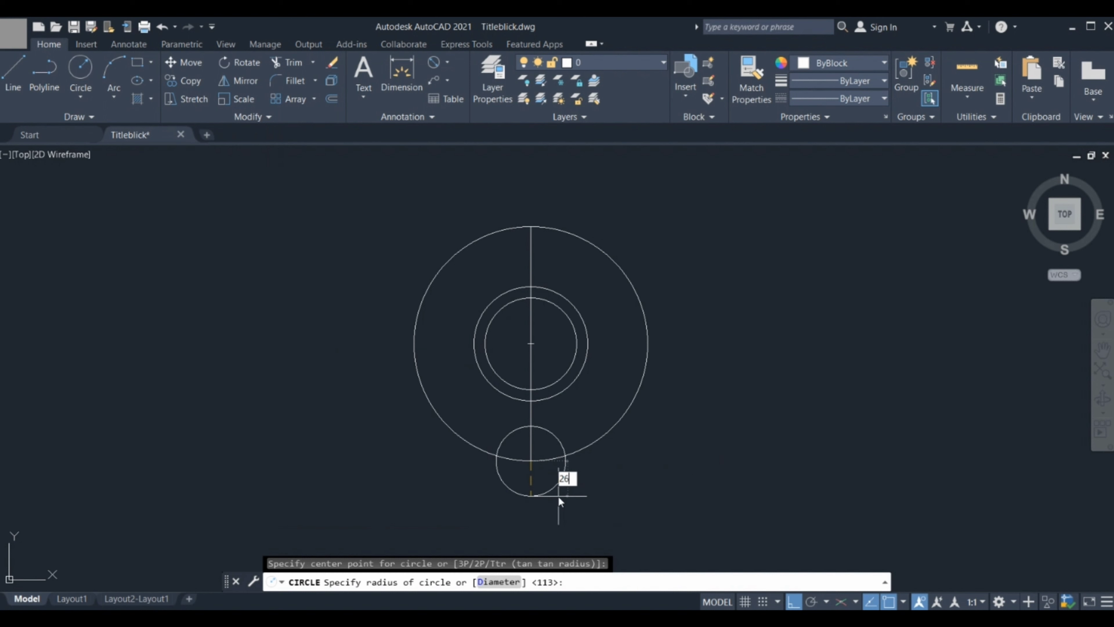
key("Return")
key("Return")
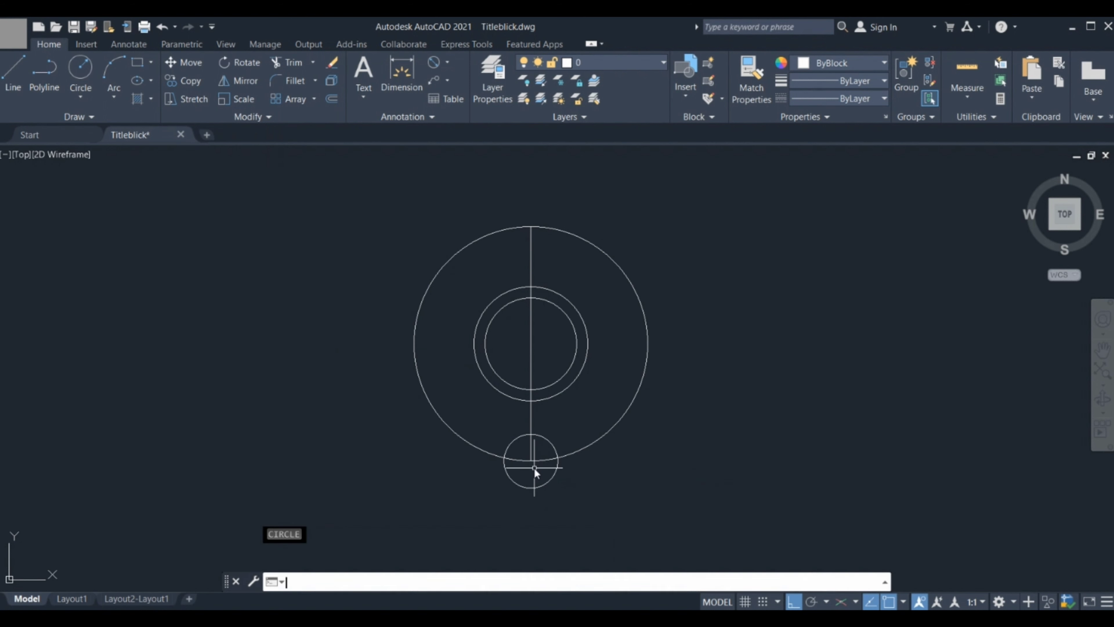
left_click(534, 470)
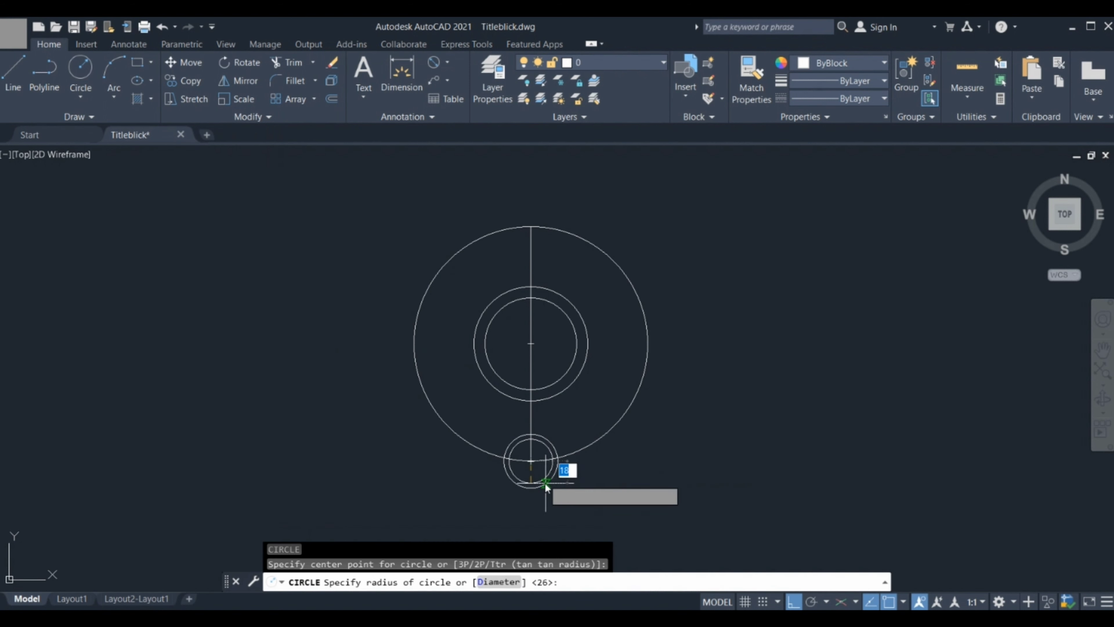
key("Return")
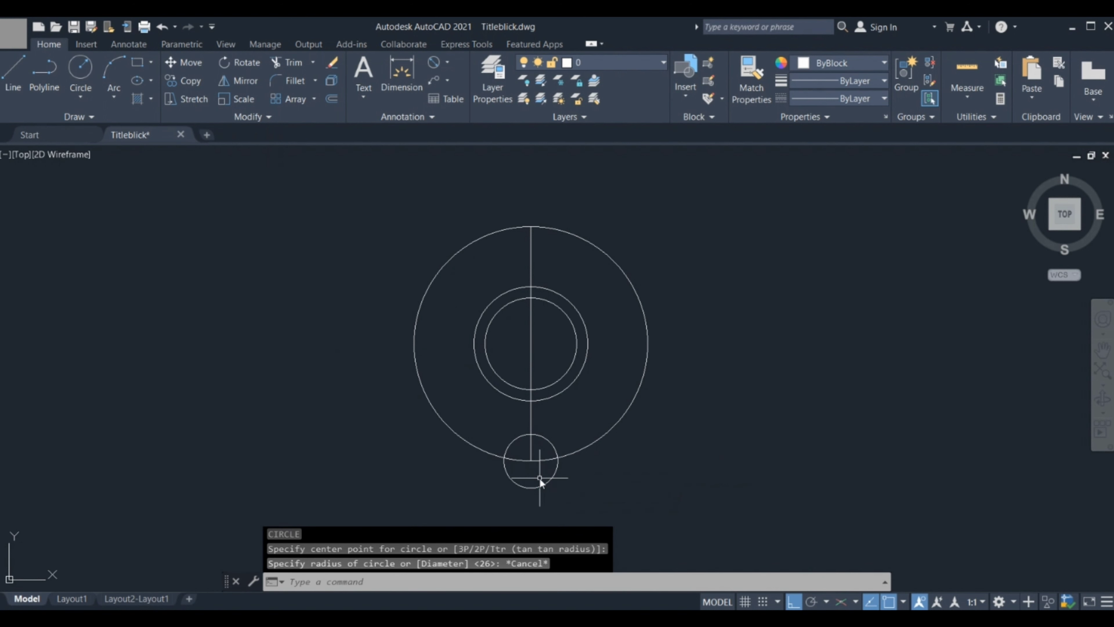
Step: Add a concentric radius-20 circle inside the radius-26 circle
key("Return")
scroll(541, 483, "up", 2)
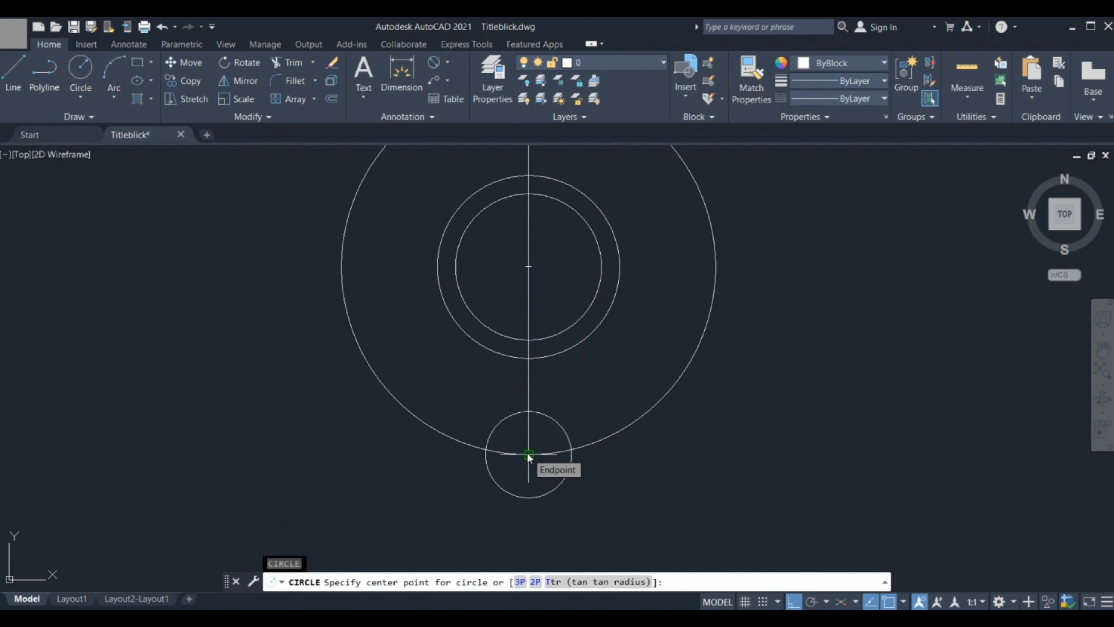
left_click(529, 456)
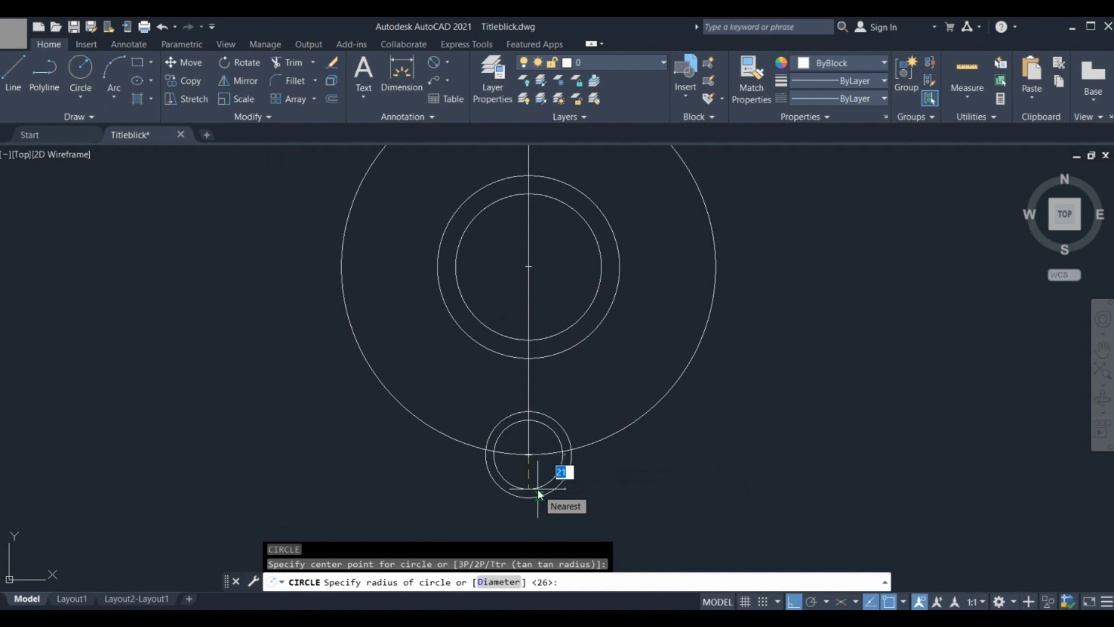
type("20")
key("Return")
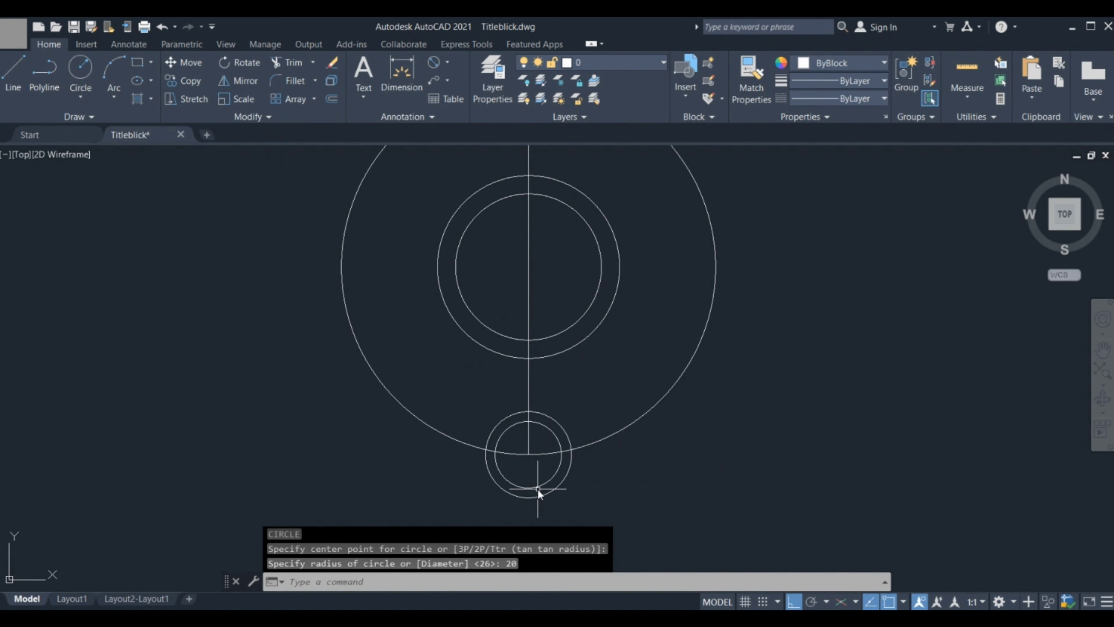
middle_click_drag(537, 489, 599, 515)
scroll(607, 513, "up", 3)
scroll(606, 512, "down", 5)
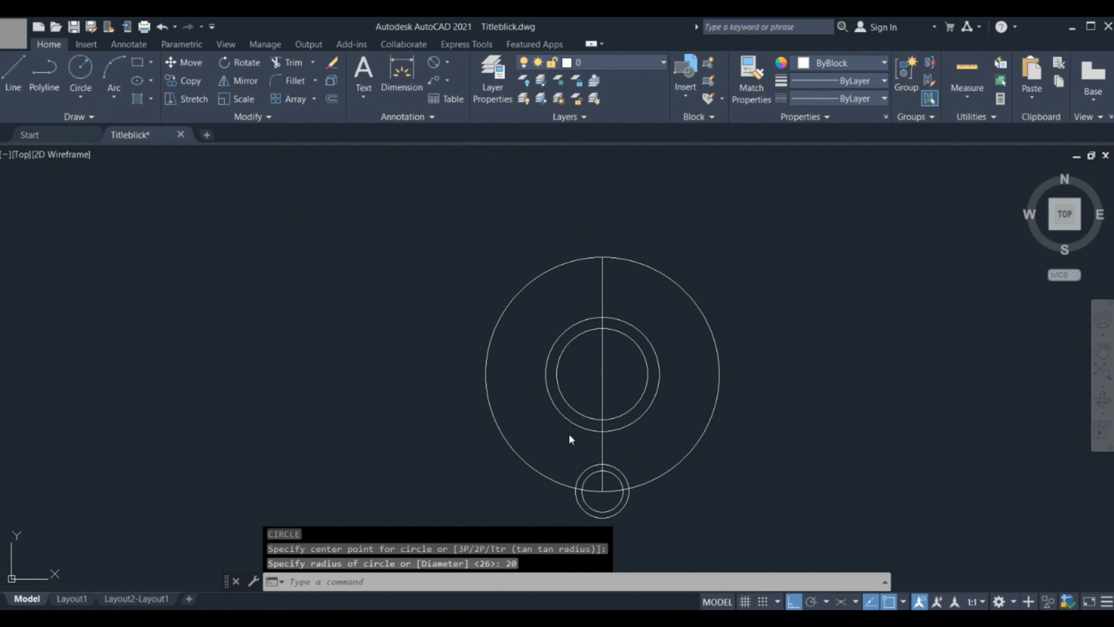
middle_click_drag(570, 437, 593, 410)
scroll(588, 407, "up", 2)
scroll(588, 407, "down", 2)
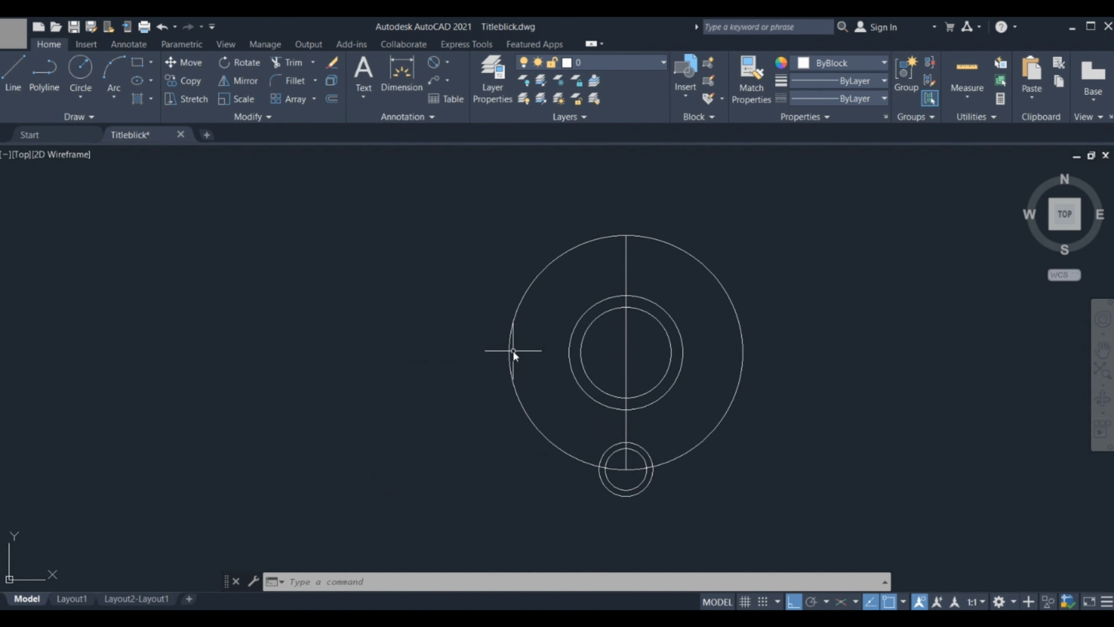
scroll(636, 459, "up", 2)
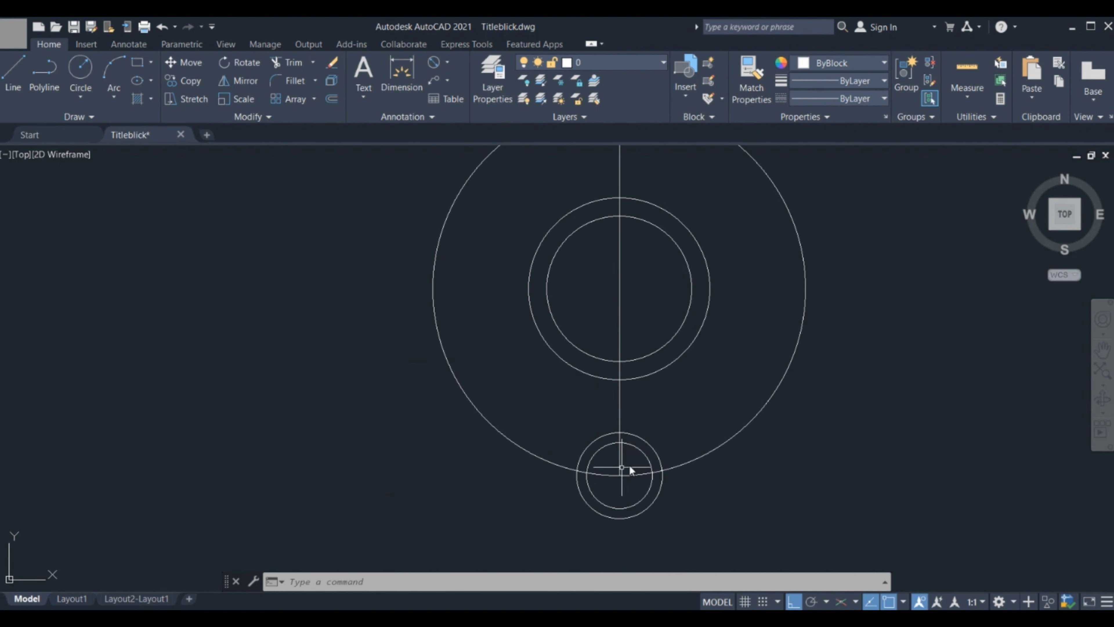
Step: Polar-array the two small circles 4 times around the large circle's centre
left_click(583, 452)
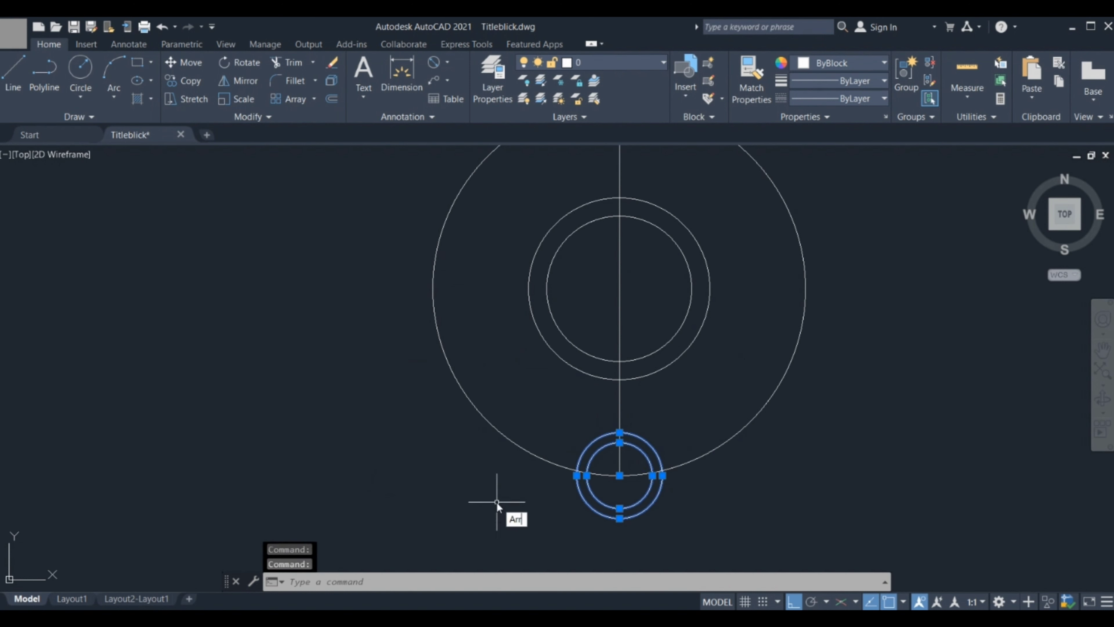
key("Return")
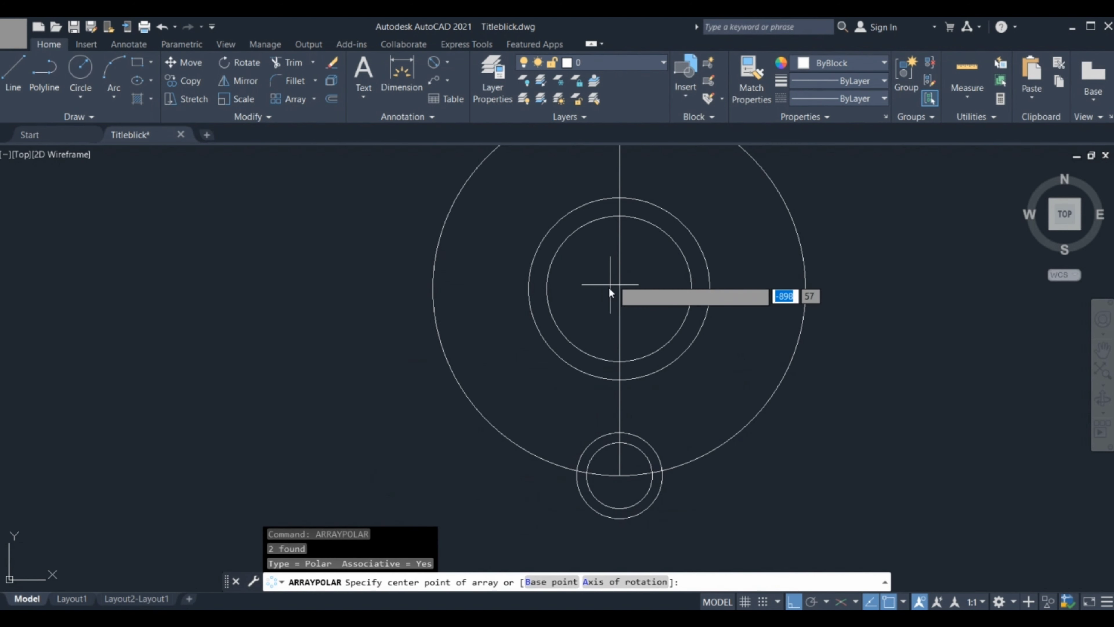
left_click(619, 288)
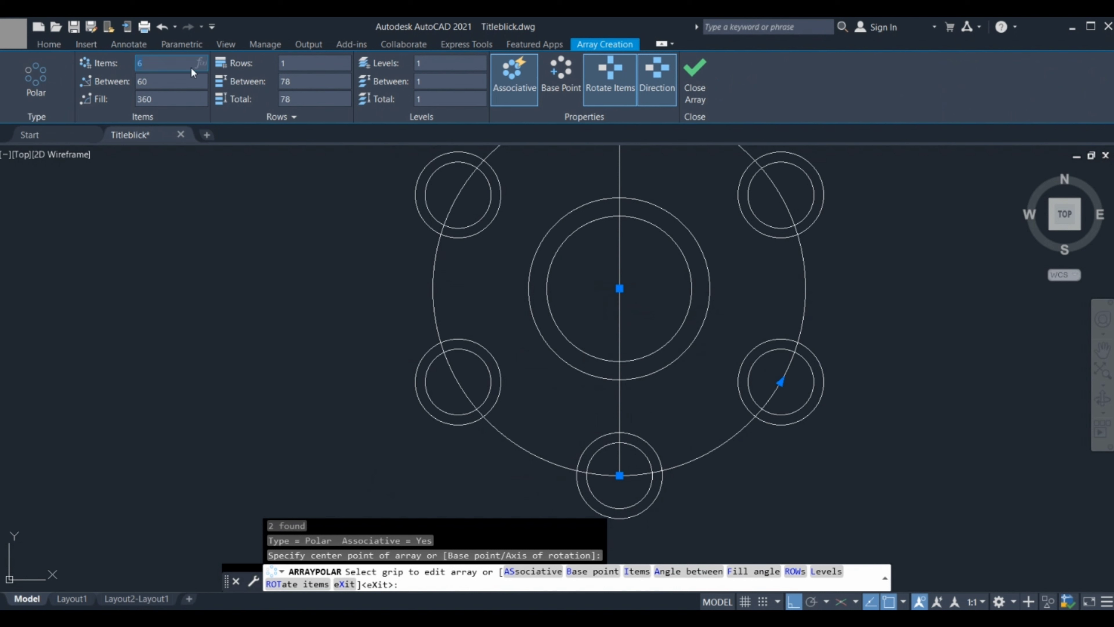
key("BackSpace")
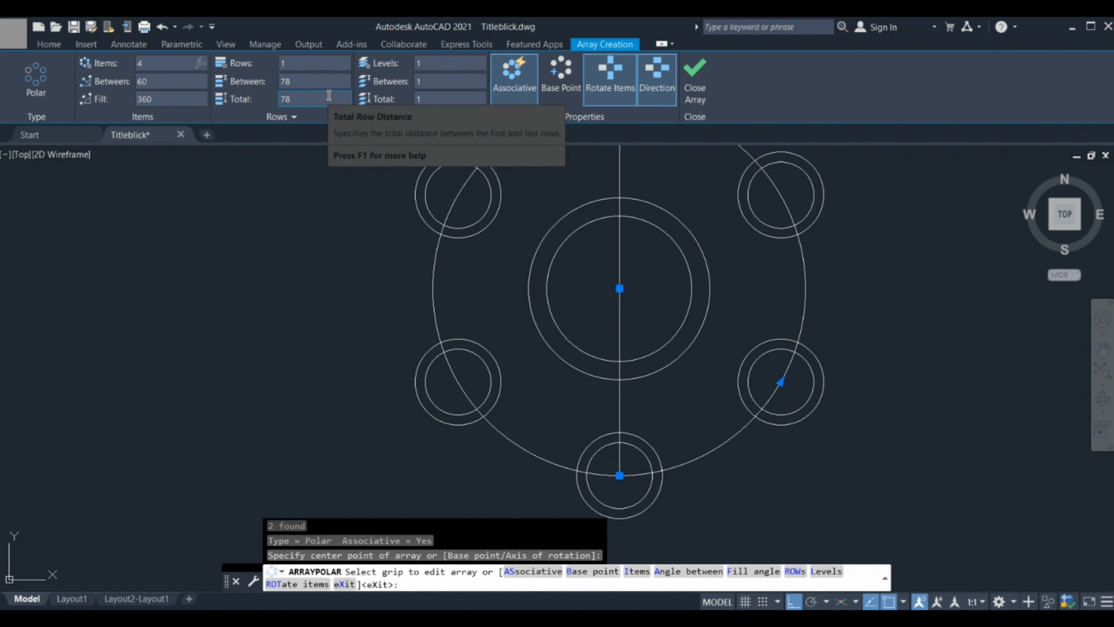
key("Return")
middle_click_drag(539, 293, 595, 335)
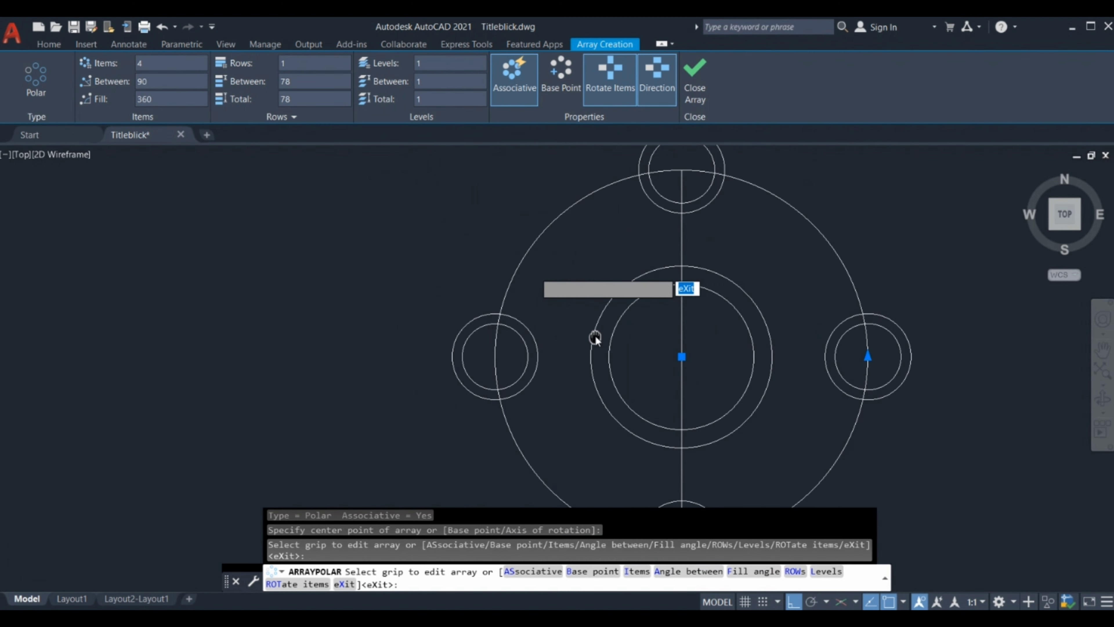
scroll(597, 336, "up", 2)
scroll(598, 336, "down", 4)
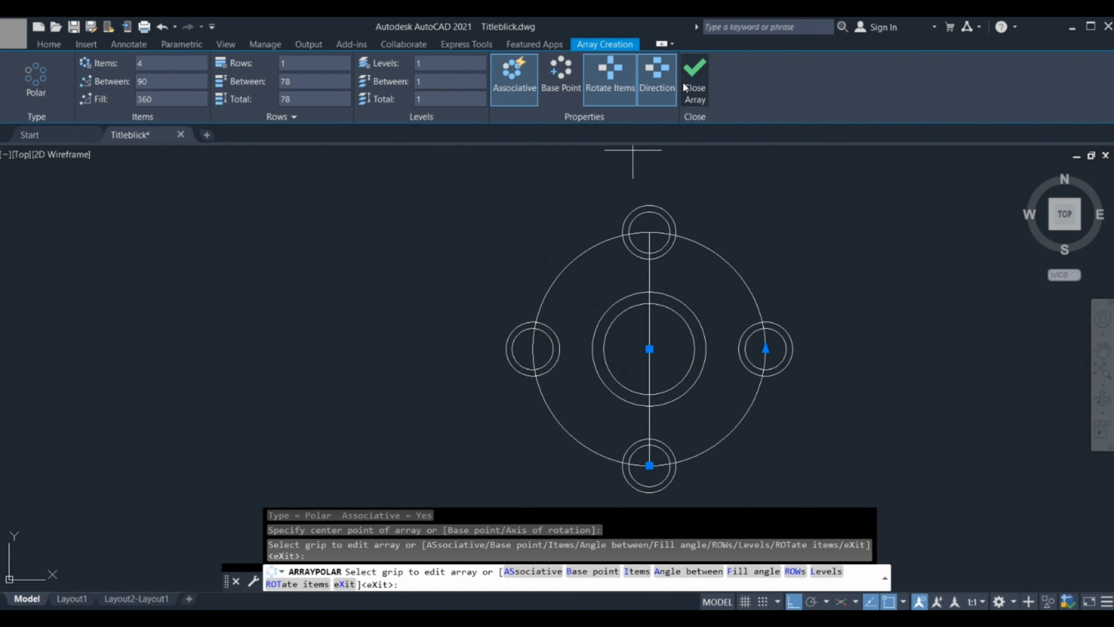
left_click(695, 83)
middle_click_drag(511, 250, 510, 219)
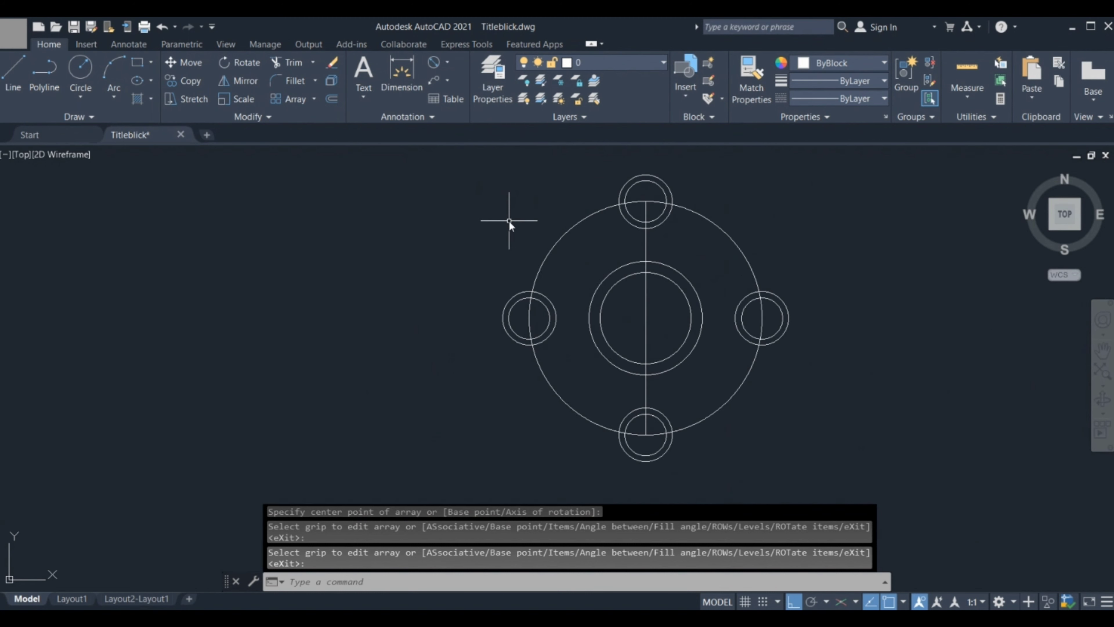
Step: Window-select the whole flange and explode the polar array with EX
middle_click_drag(535, 266, 481, 276)
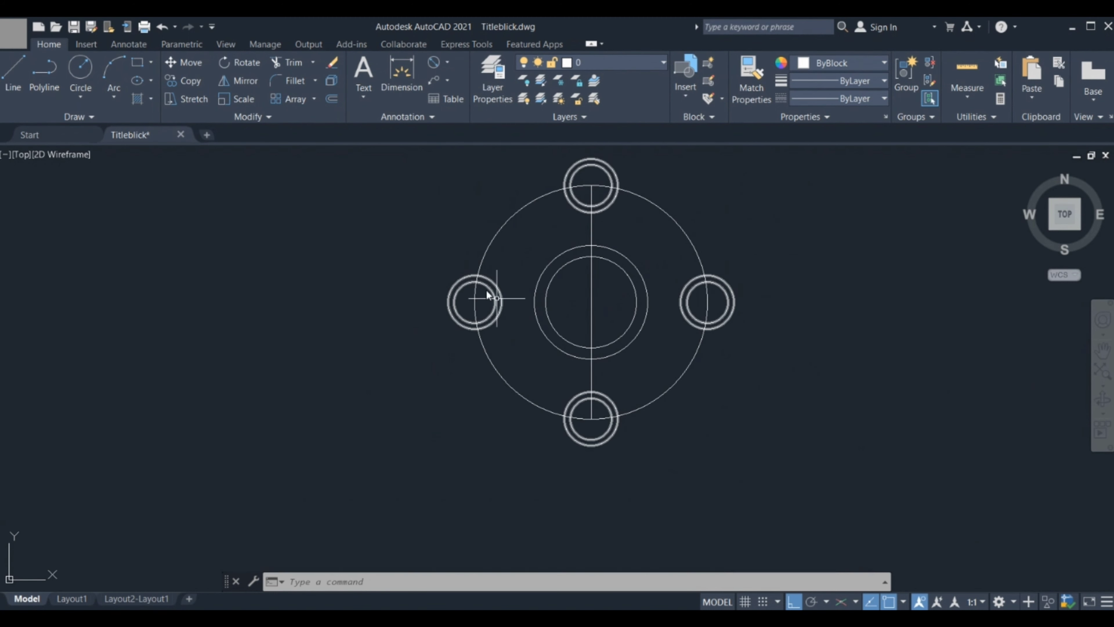
middle_click_drag(562, 295, 587, 316)
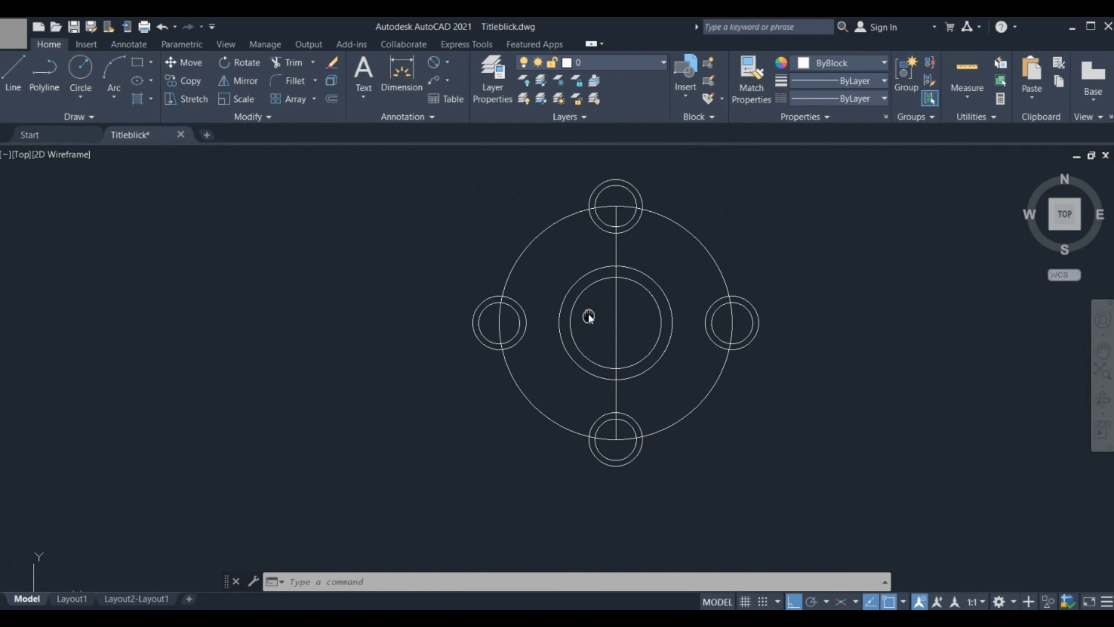
left_click(751, 467)
left_click(396, 185)
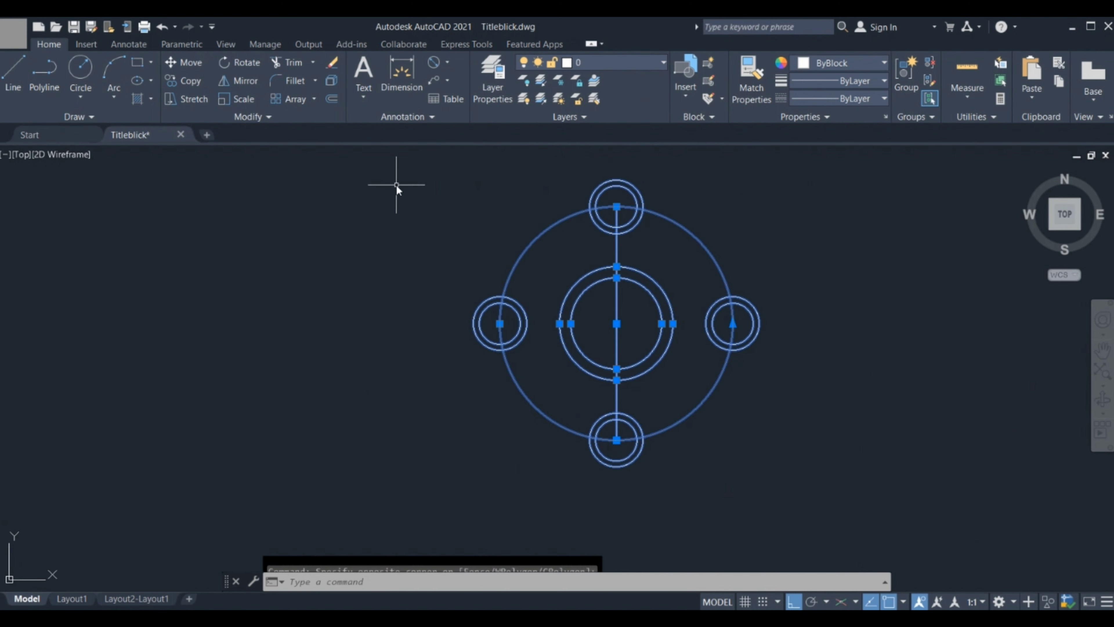
type("ex")
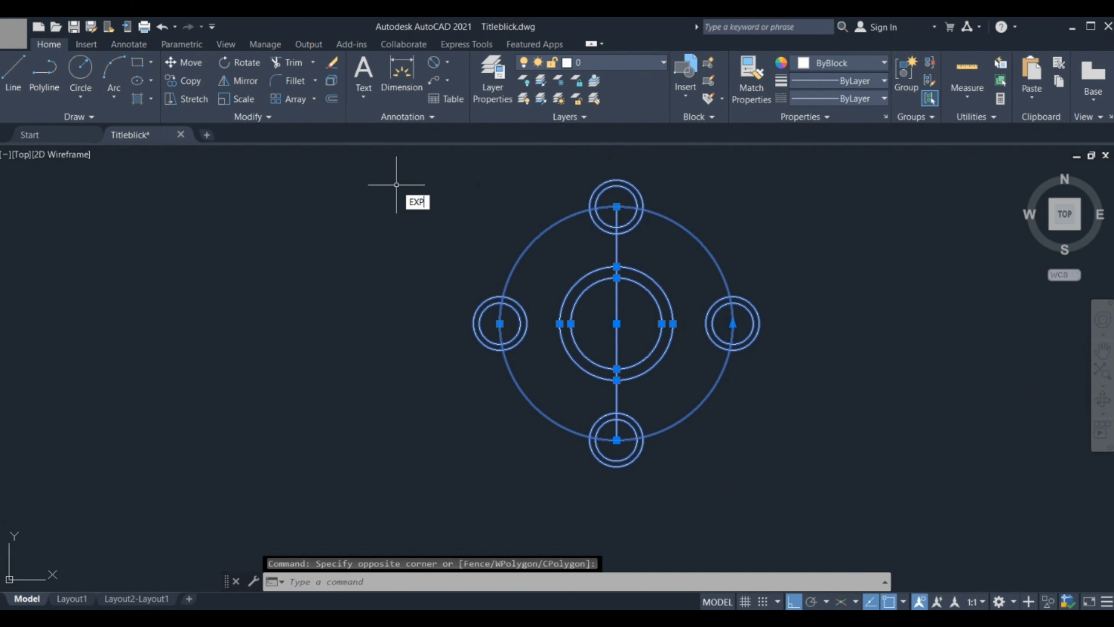
key("Return")
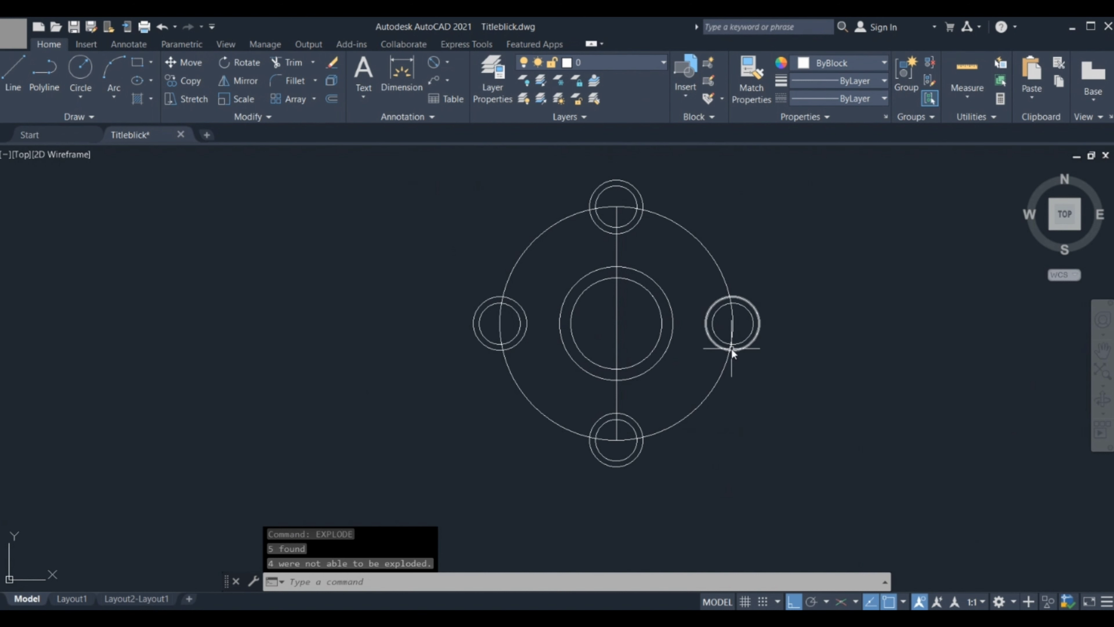
middle_click_drag(557, 361, 604, 365)
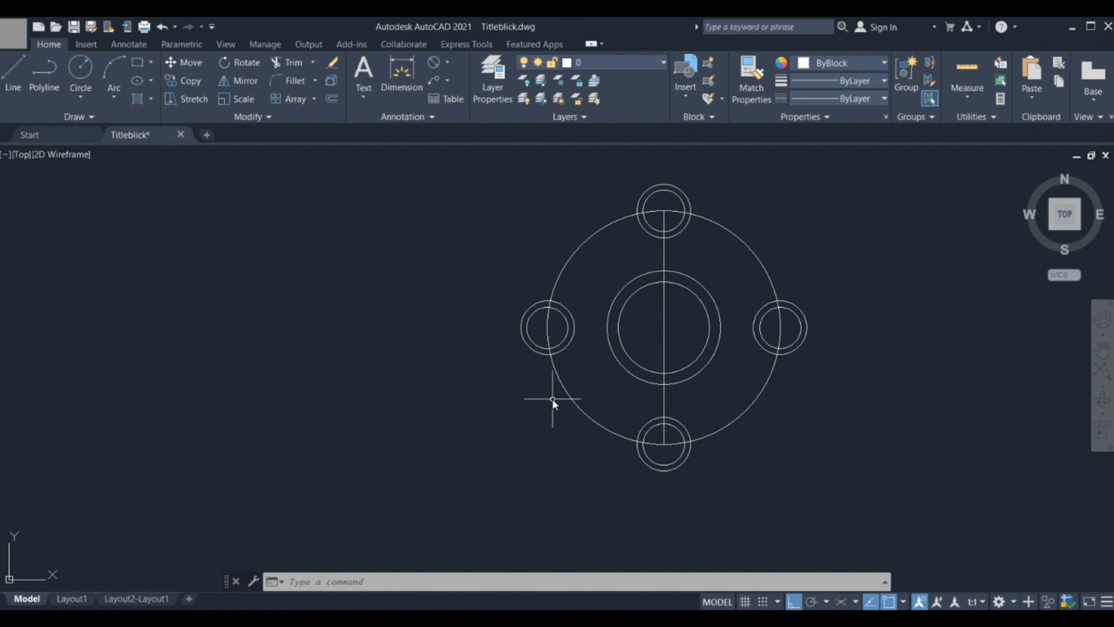
scroll(567, 391, "down", 1)
scroll(42, 294, "up", 1)
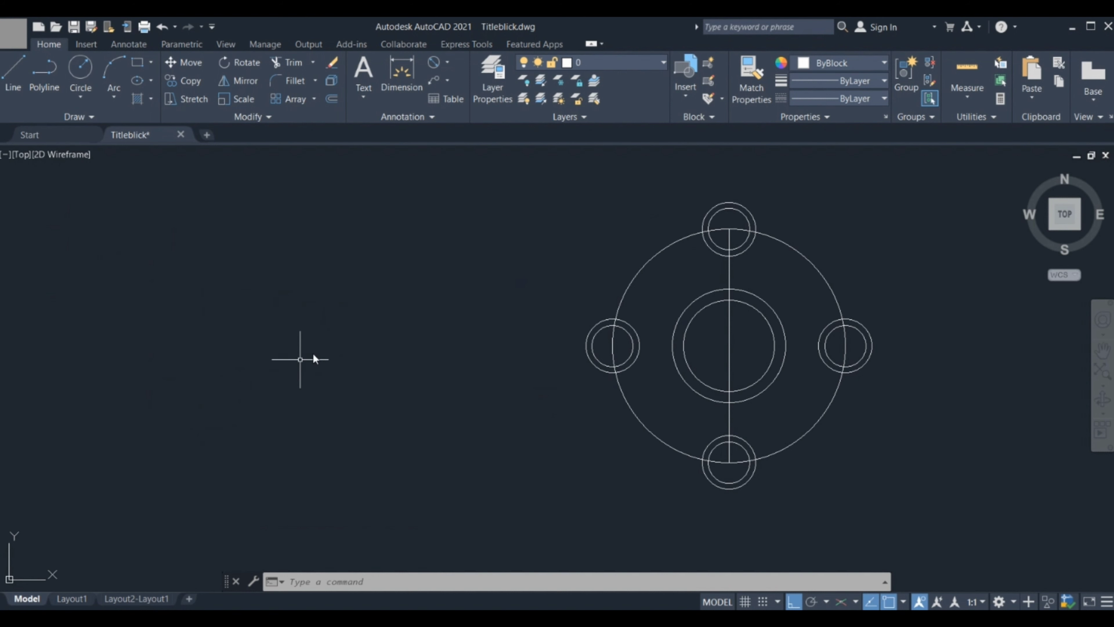
Step: Draw a circle of radius 128/2 on the bore centre
left_click(77, 79)
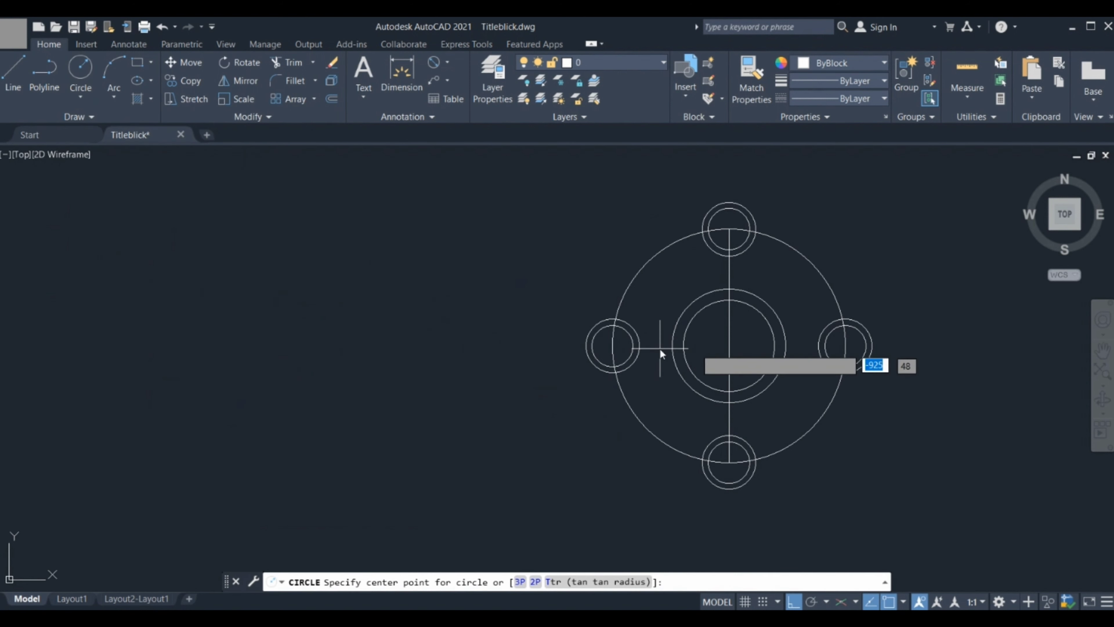
left_click(730, 347)
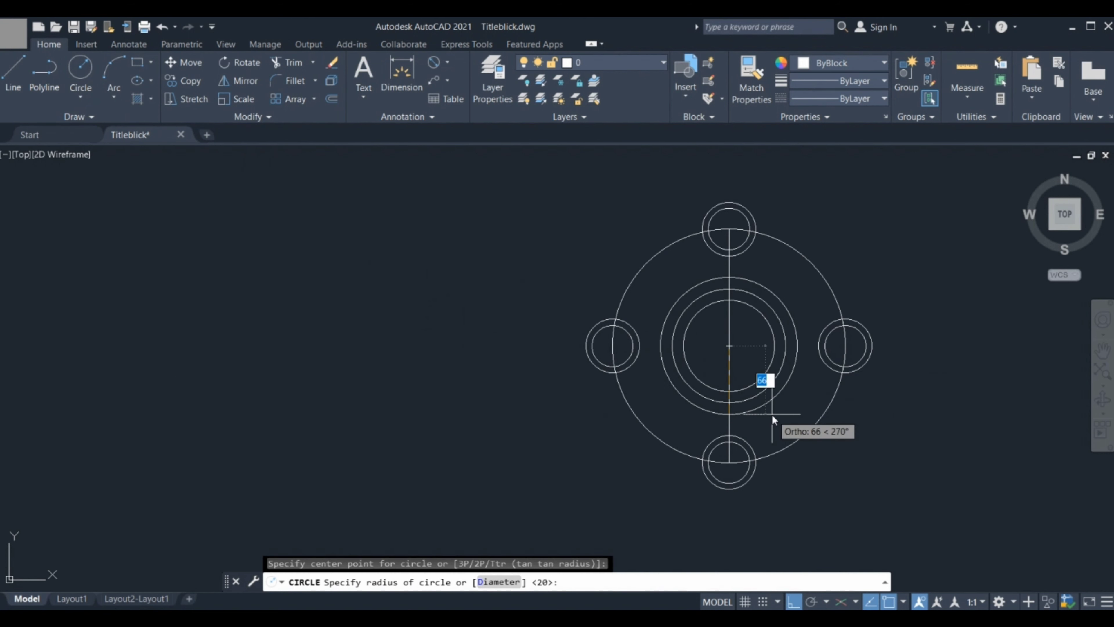
type("128")
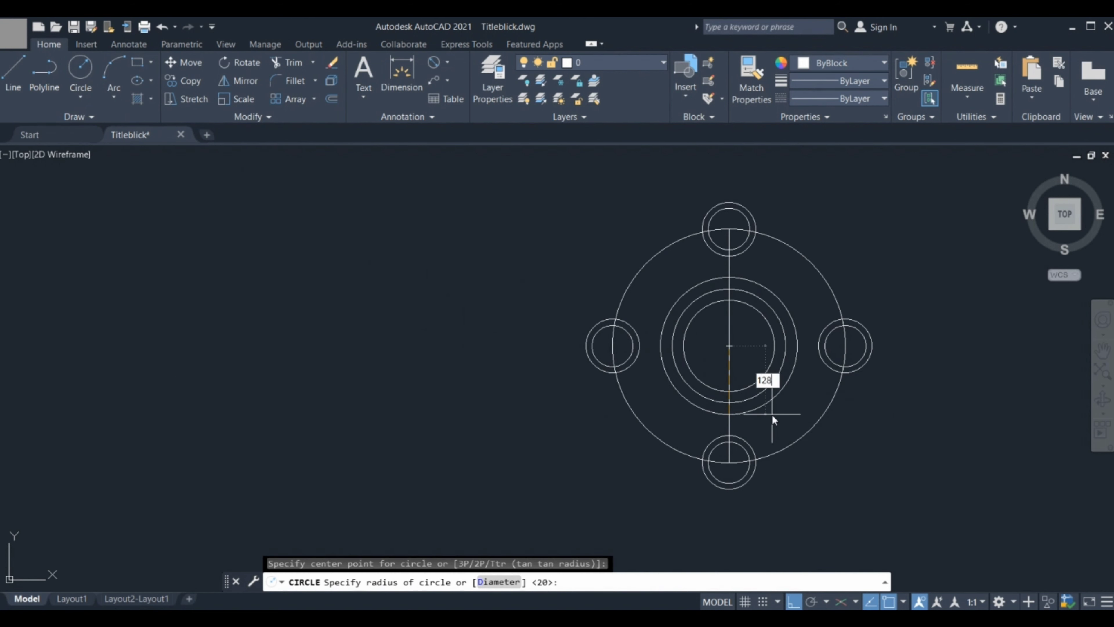
type("/2")
key("Return")
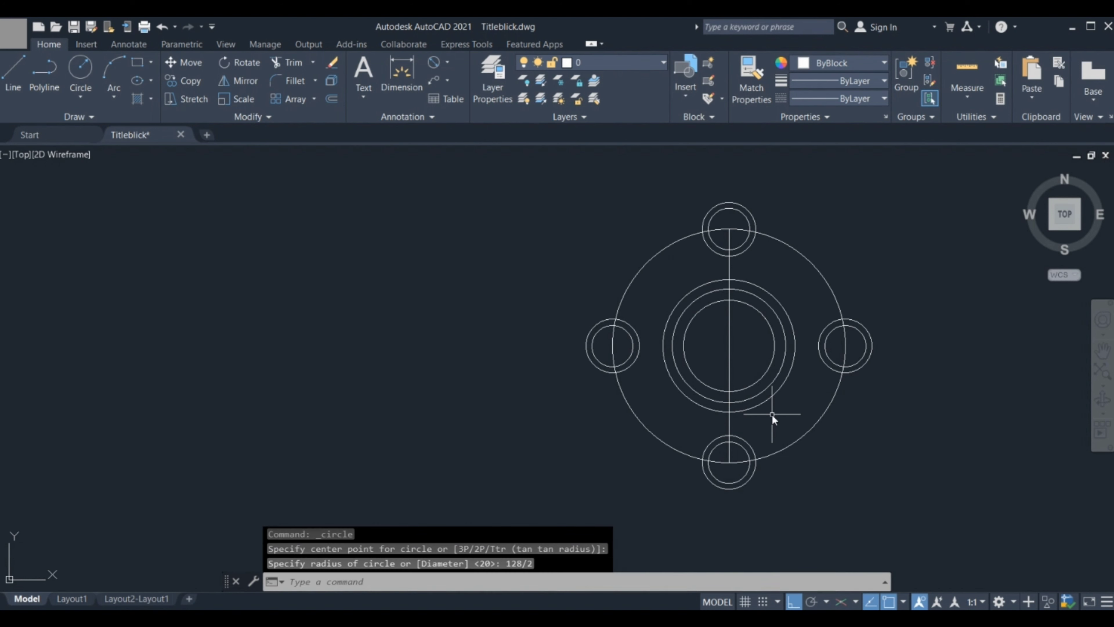
middle_click_drag(669, 400, 633, 377)
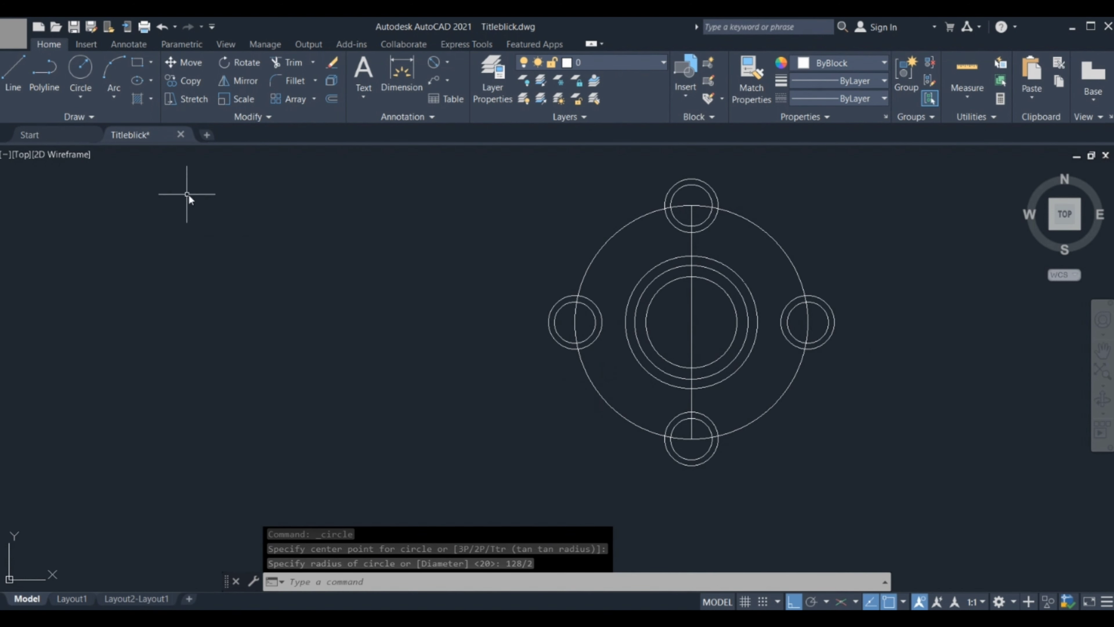
Step: Fillet the left and bottom arm circles to the central circle with radius 40
type("f")
key("Return")
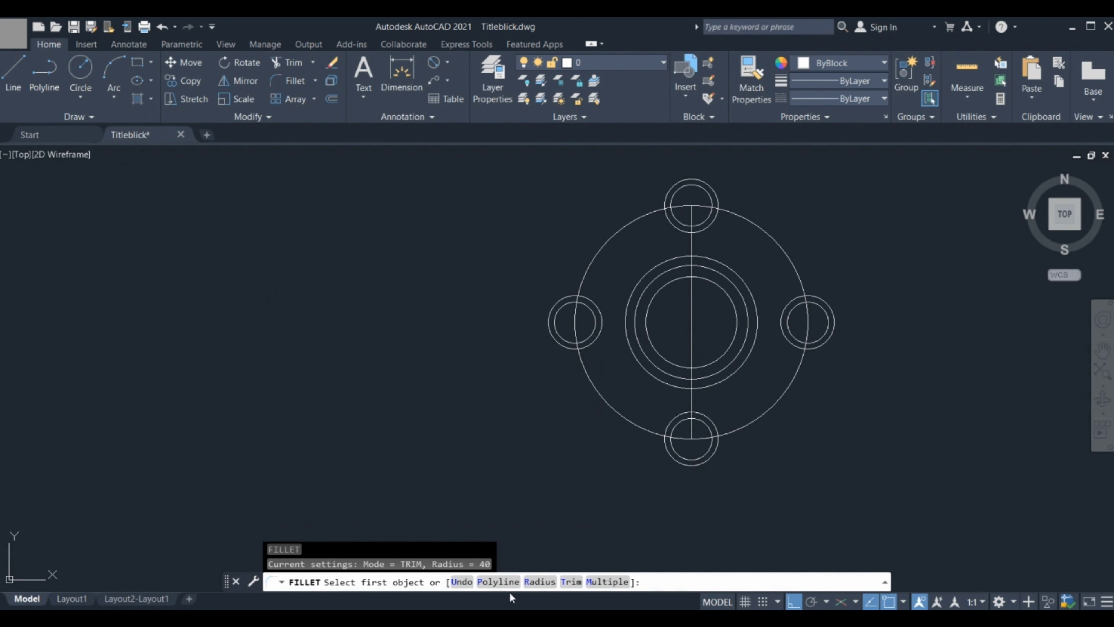
left_click(531, 583)
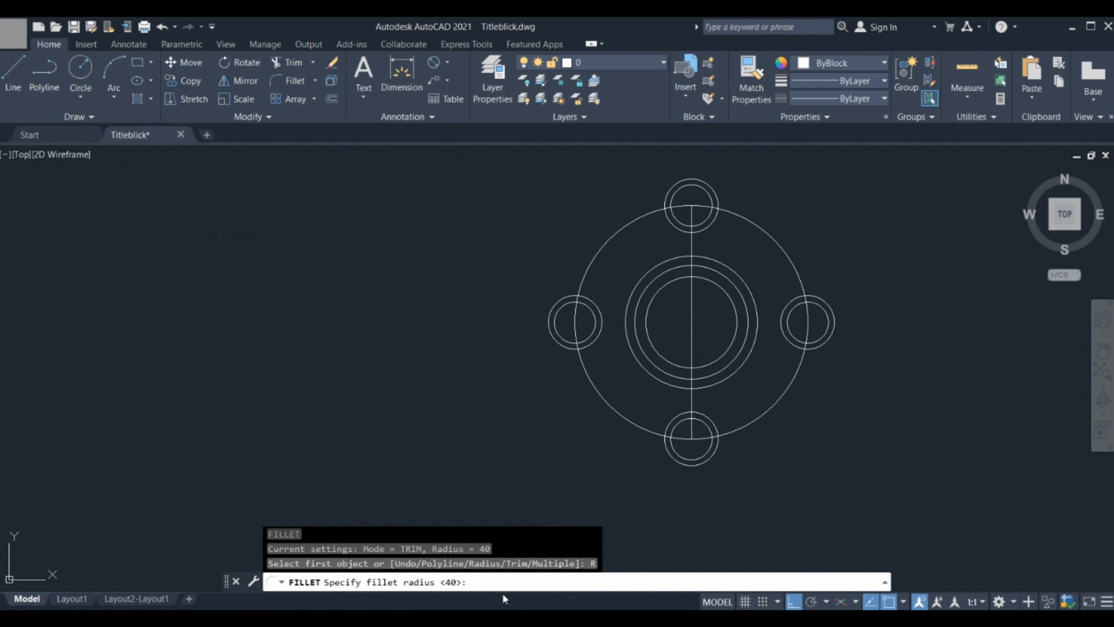
key("Return")
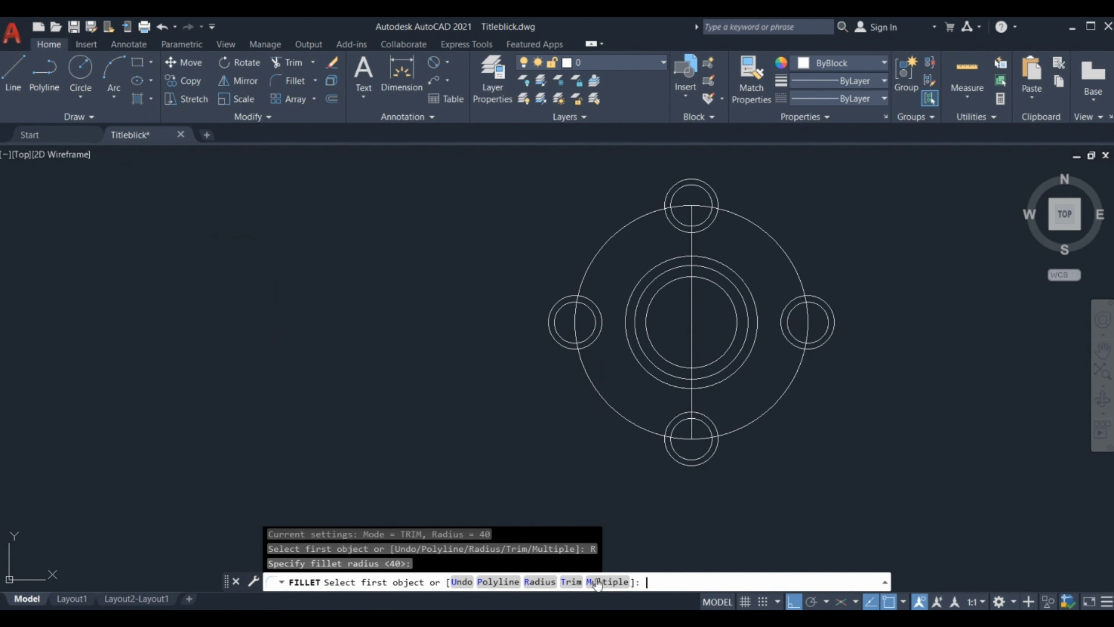
left_click(607, 582)
scroll(591, 461, "up", 2)
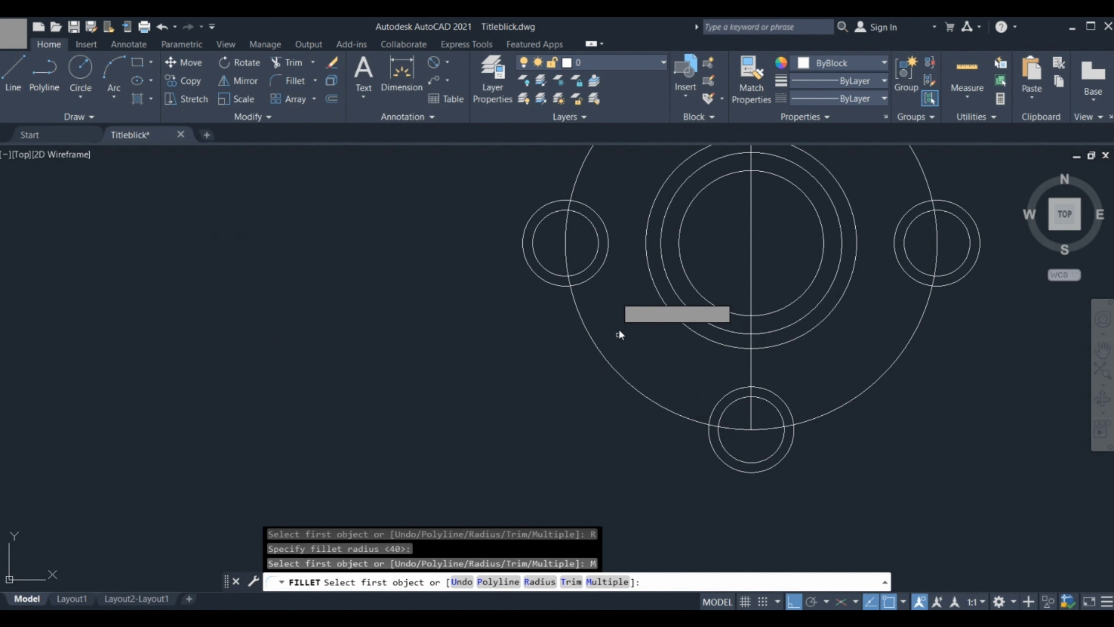
left_click(599, 274)
left_click(665, 303)
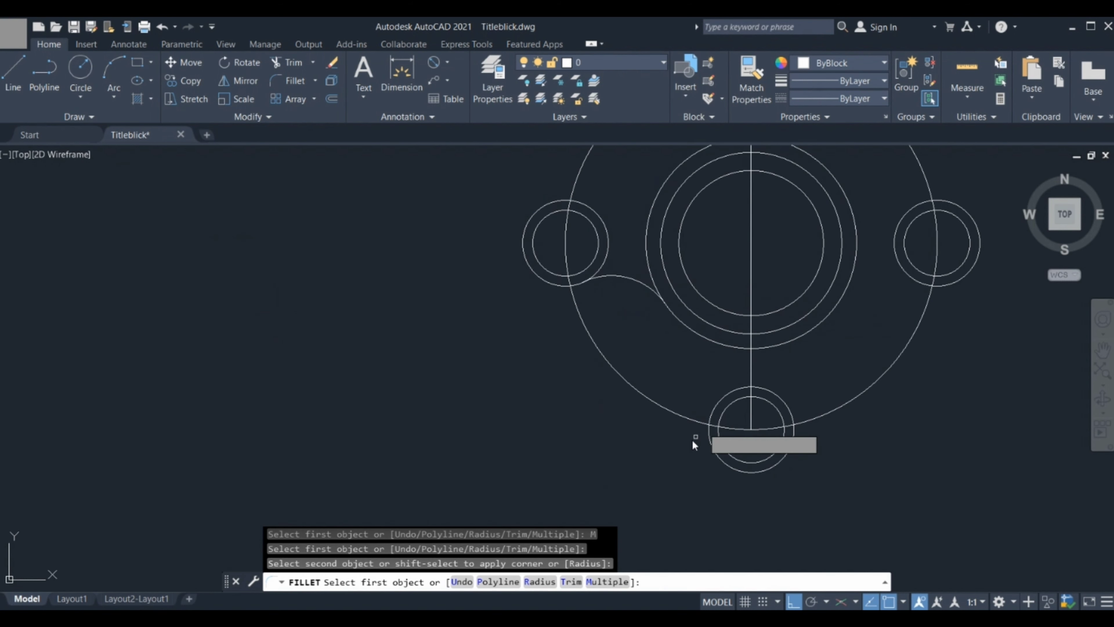
left_click(708, 418)
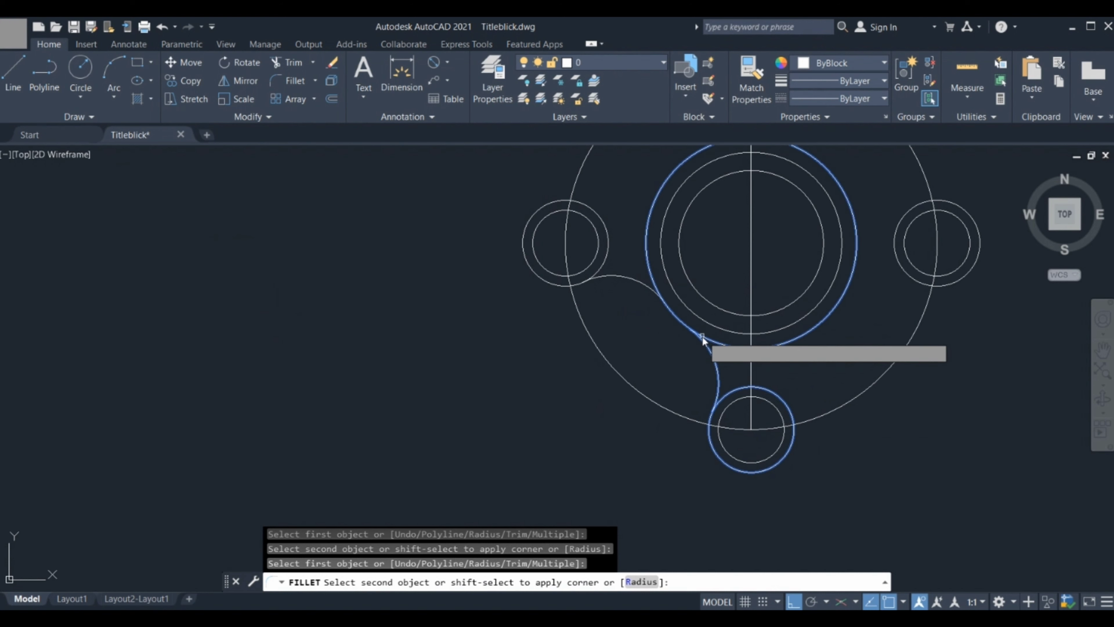
left_click(702, 337)
middle_click_drag(684, 345, 699, 379)
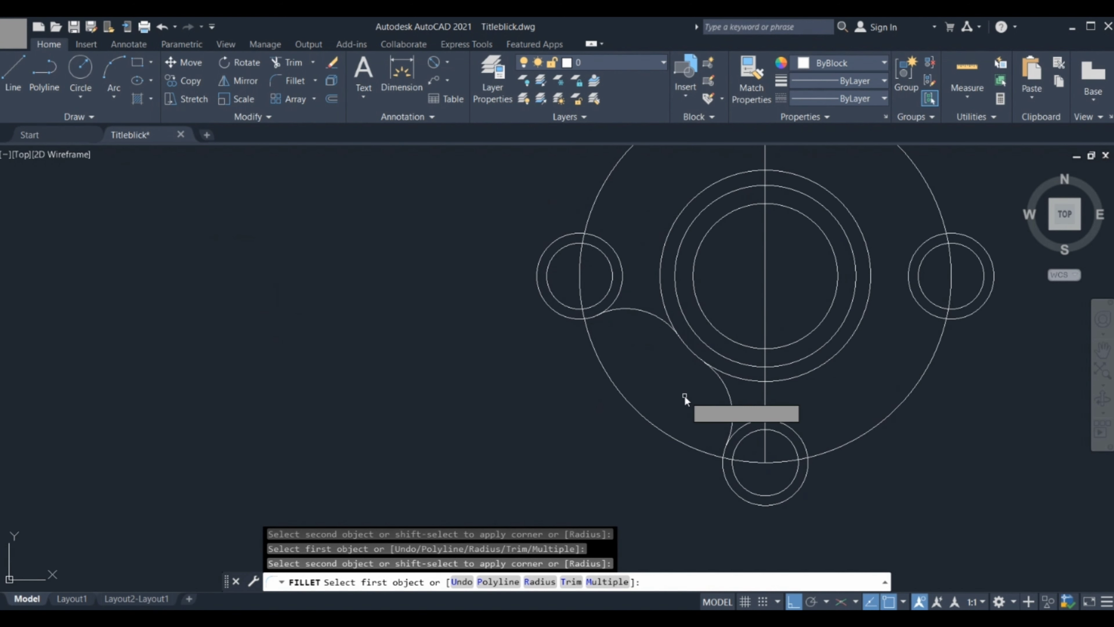
scroll(676, 404, "down", 2)
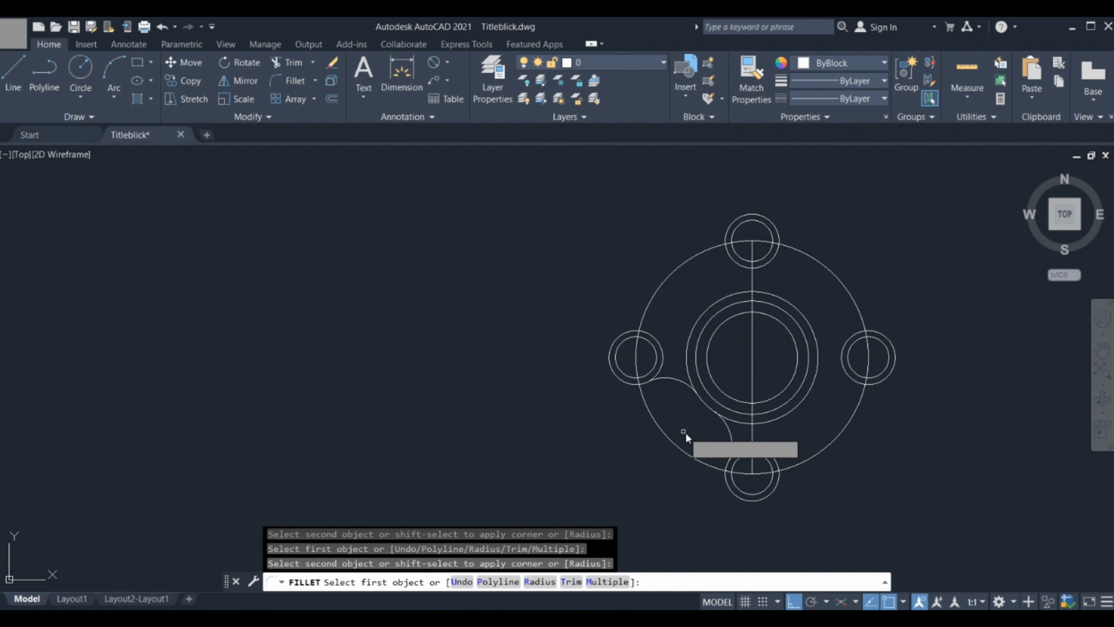
key("Escape")
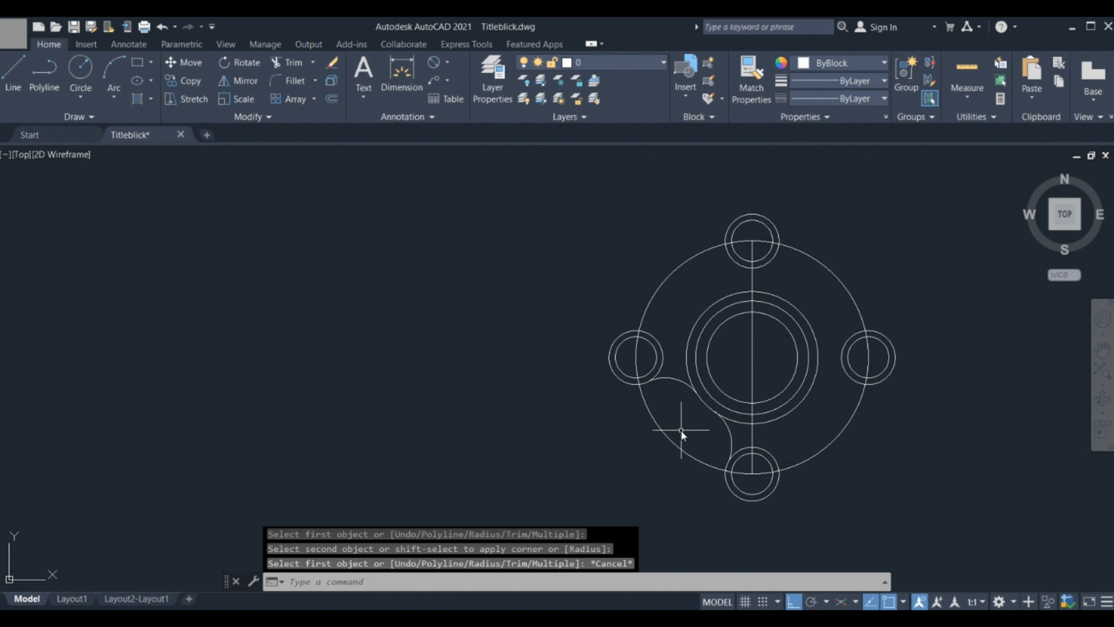
Step: Draw a line tangent to both the left and top arm circles
type("l")
key("Return")
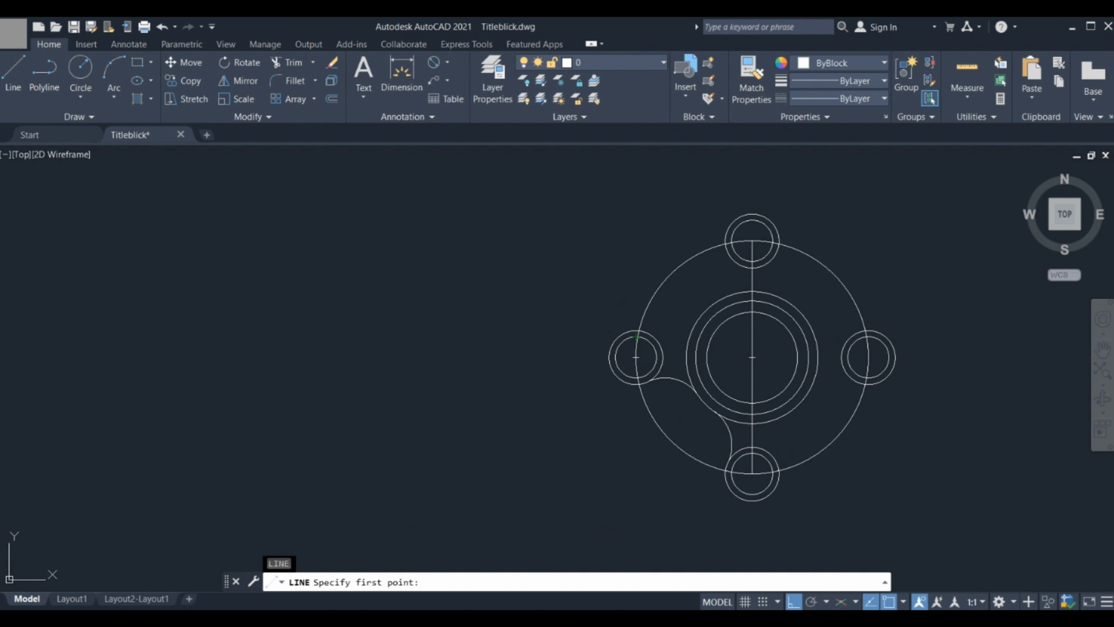
right_click(585, 455, "shift")
left_click(610, 439)
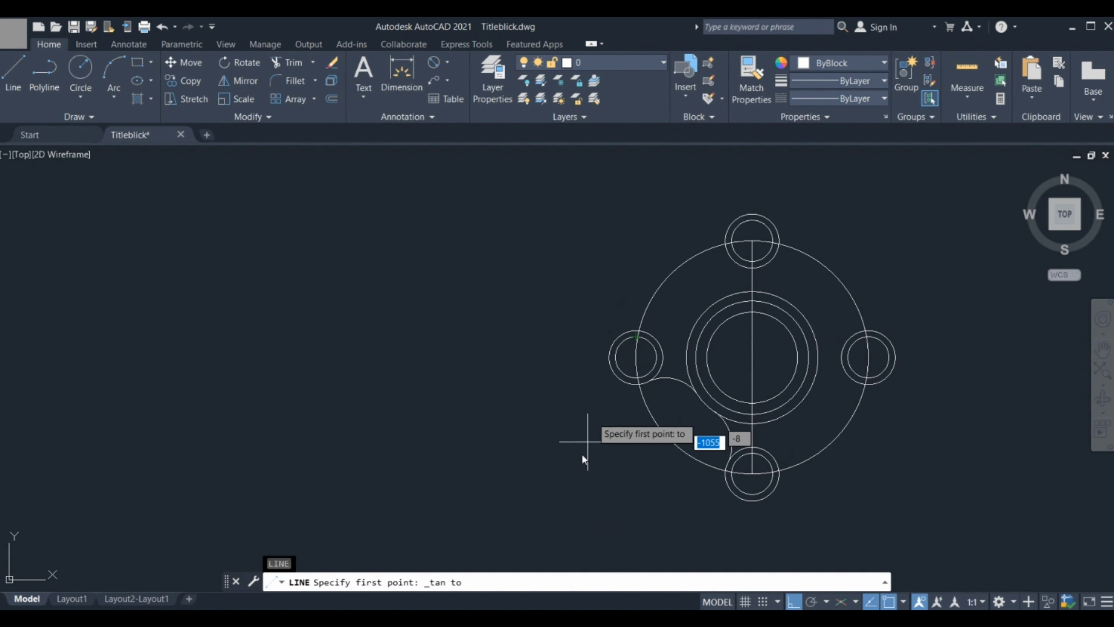
left_click(616, 337)
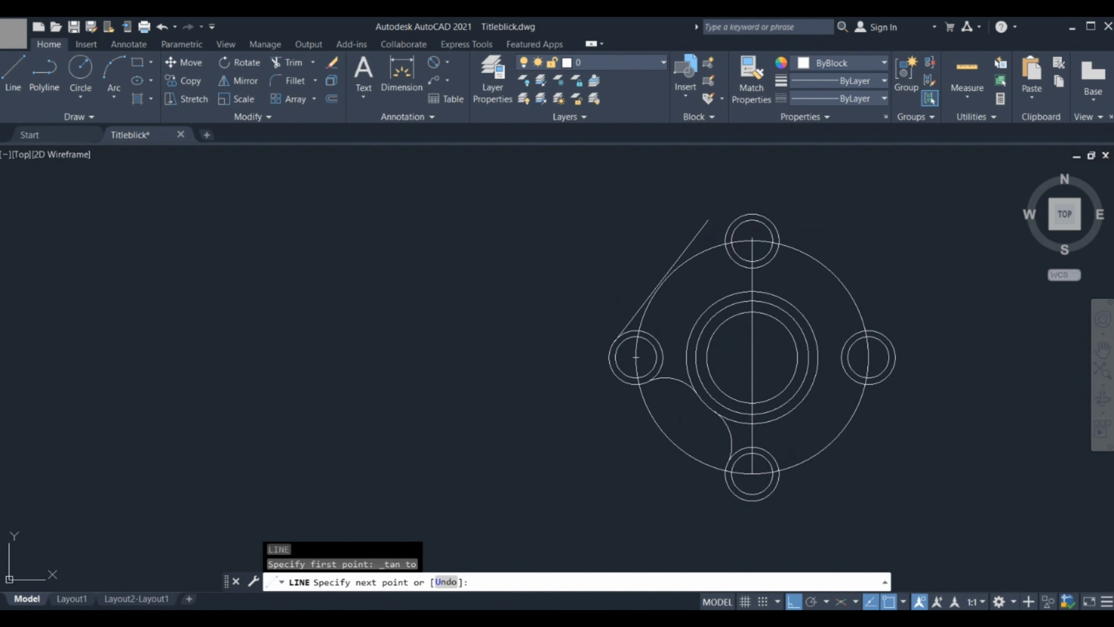
right_click(636, 358, "shift")
left_click(733, 357)
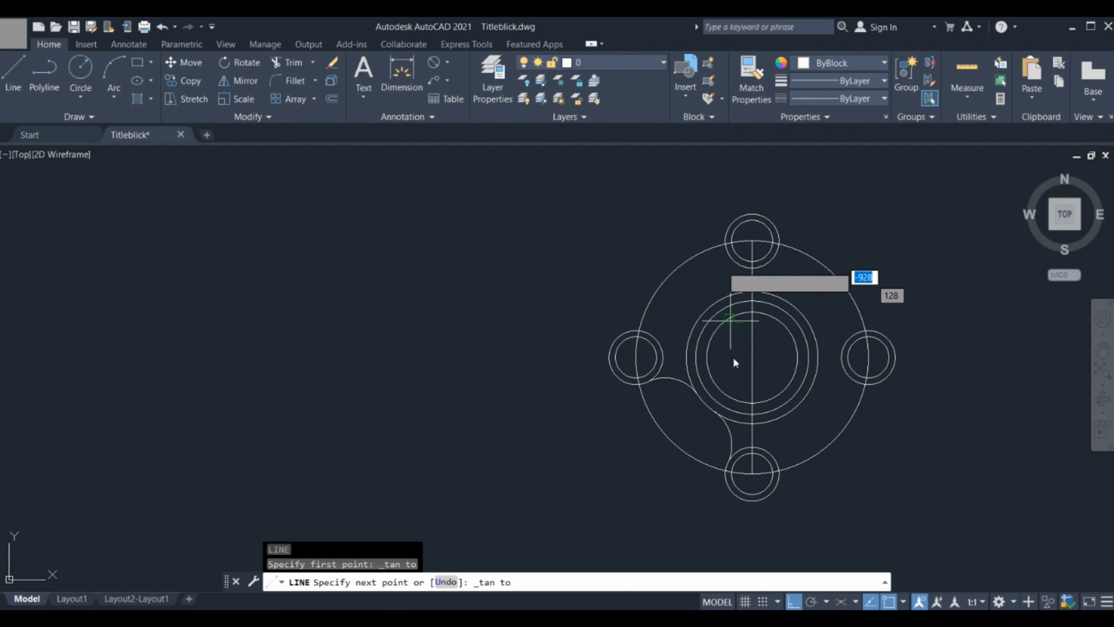
left_click(731, 219)
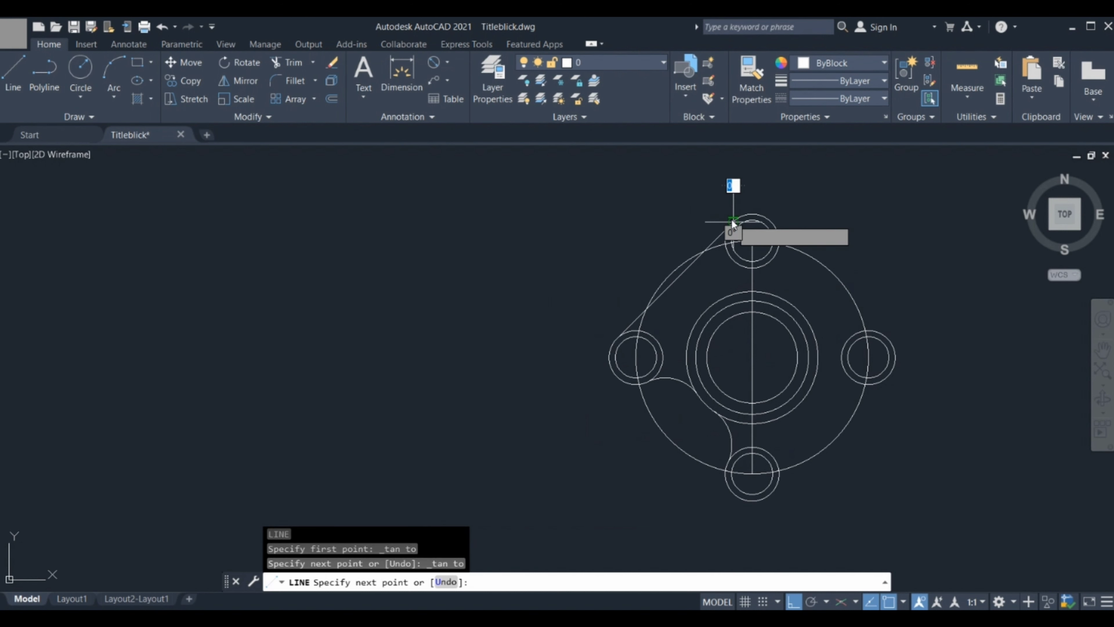
key("Escape")
scroll(701, 304, "up", 1)
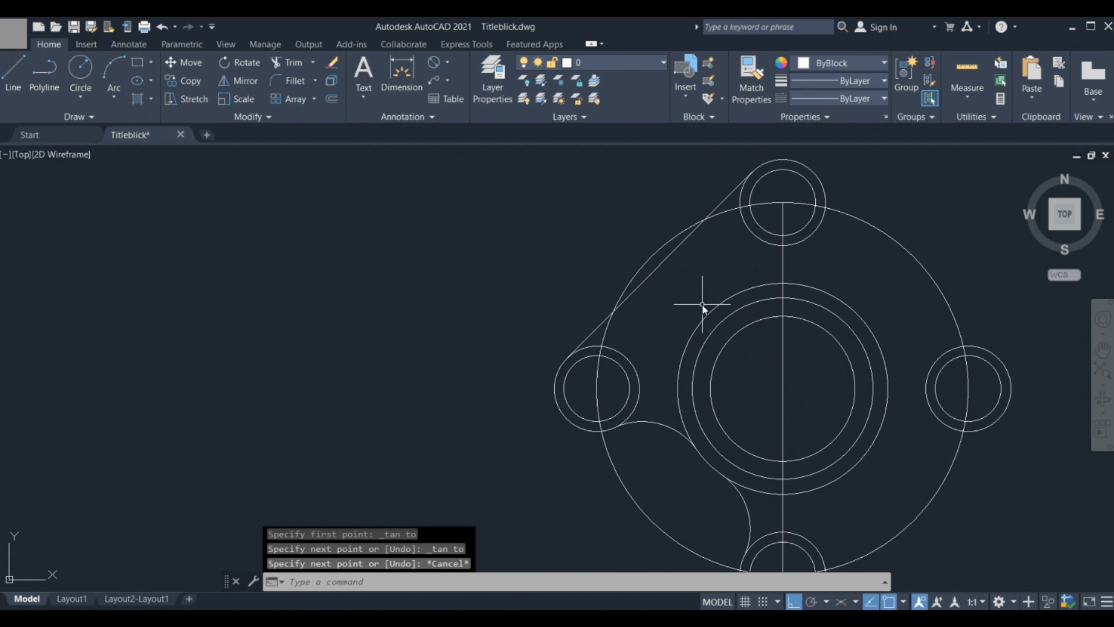
scroll(703, 296, "down", 2)
scroll(678, 300, "up", 1)
scroll(678, 300, "up", 1)
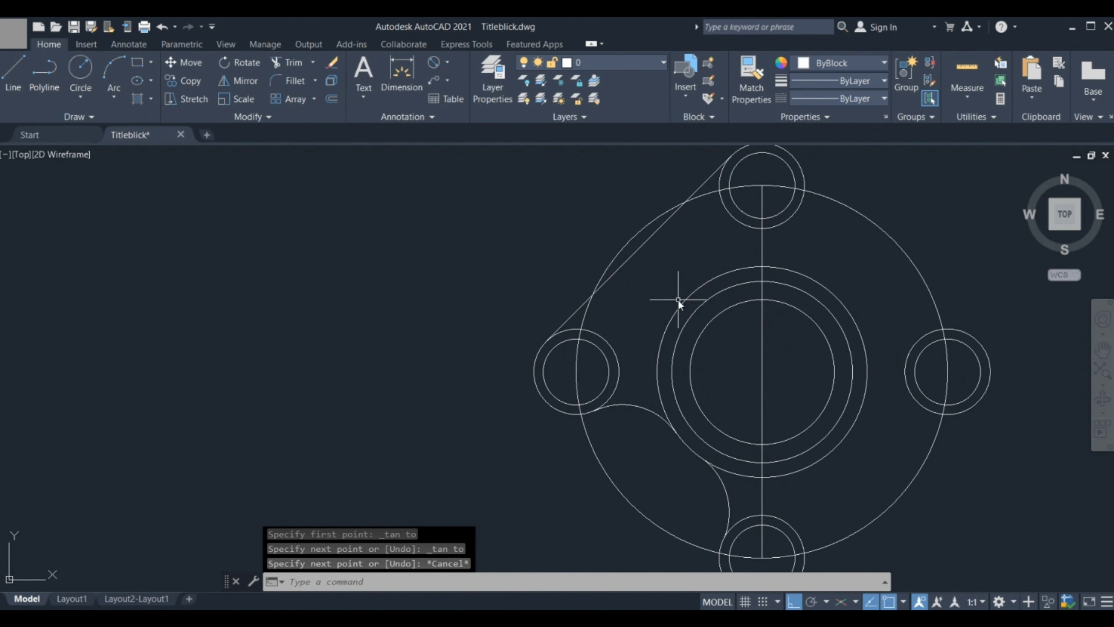
scroll(685, 343, "down", 2)
scroll(649, 417, "up", 2)
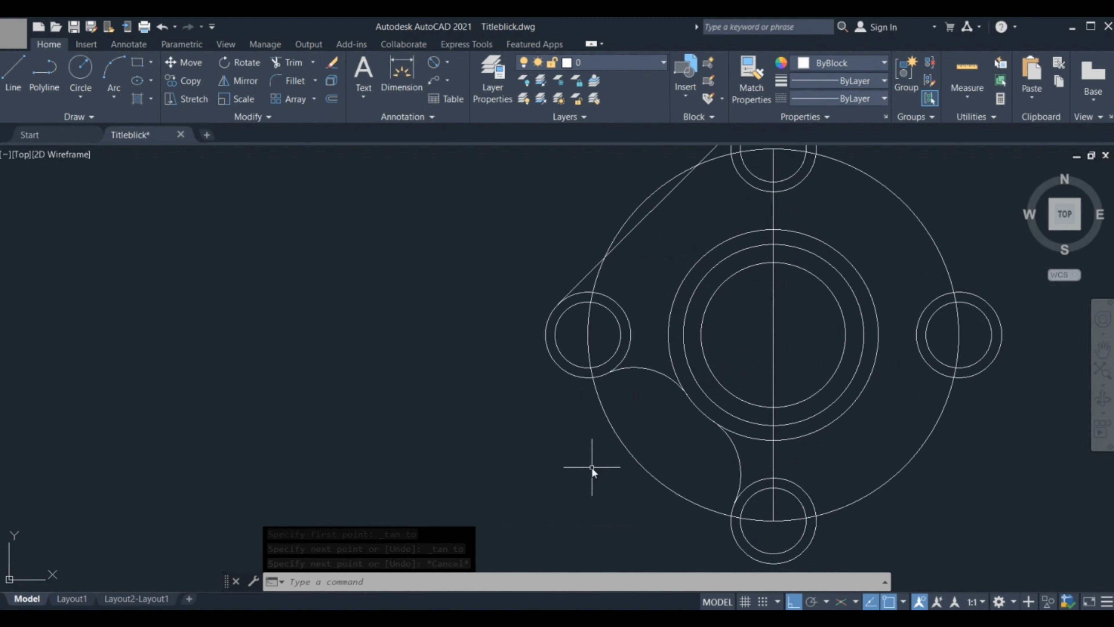
Step: Select the two lower-left fillet arcs and the tangent line for mirroring
type("mi")
key("Return")
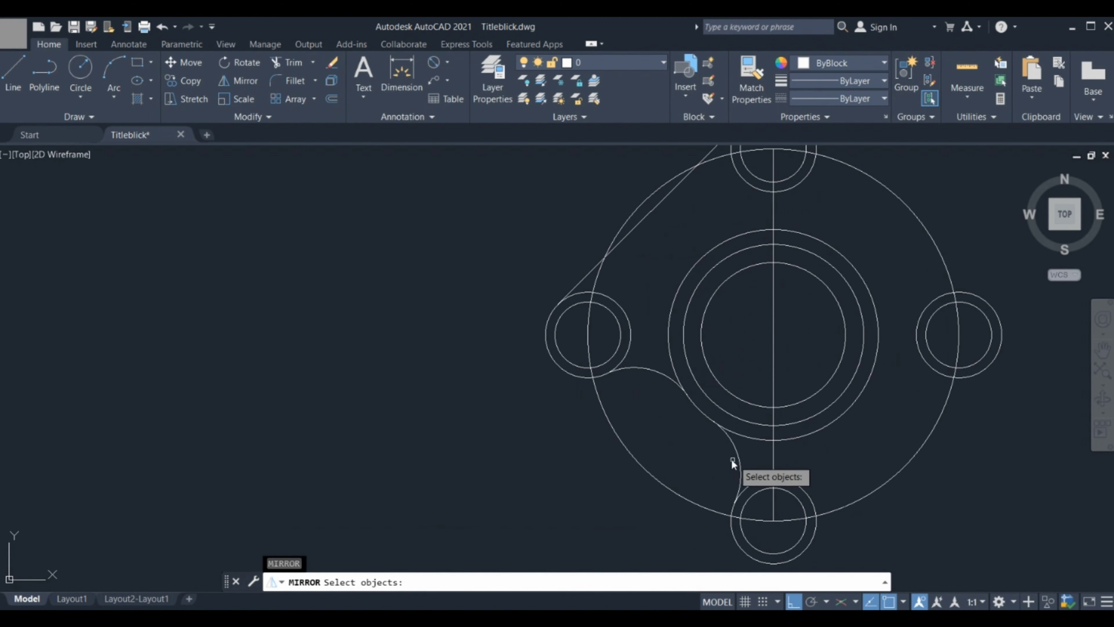
left_click(738, 459)
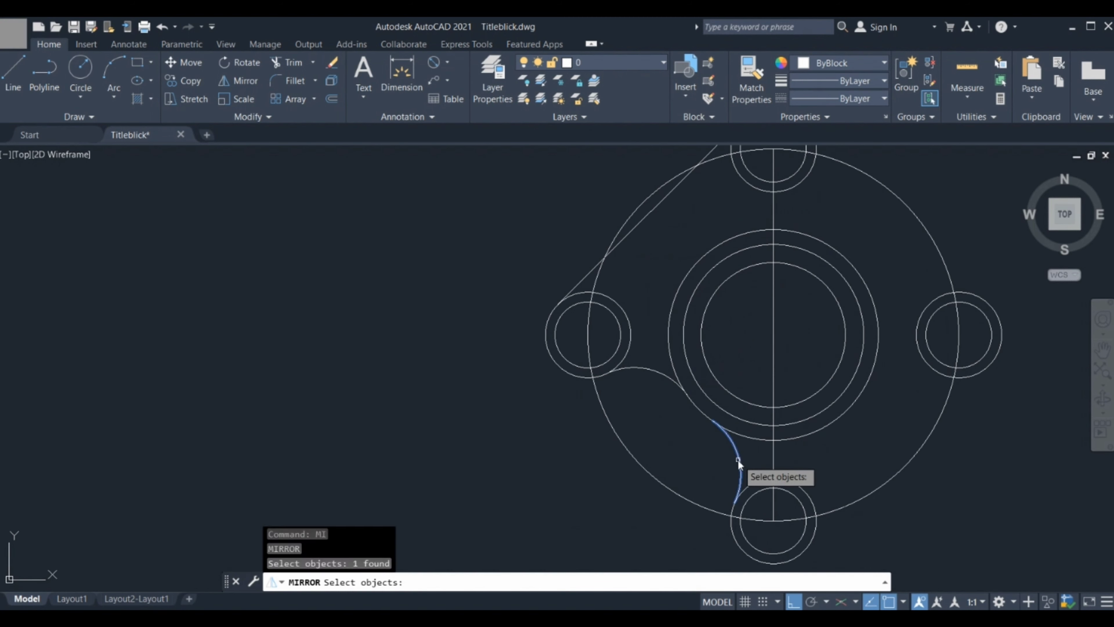
left_click(644, 371)
left_click(644, 356)
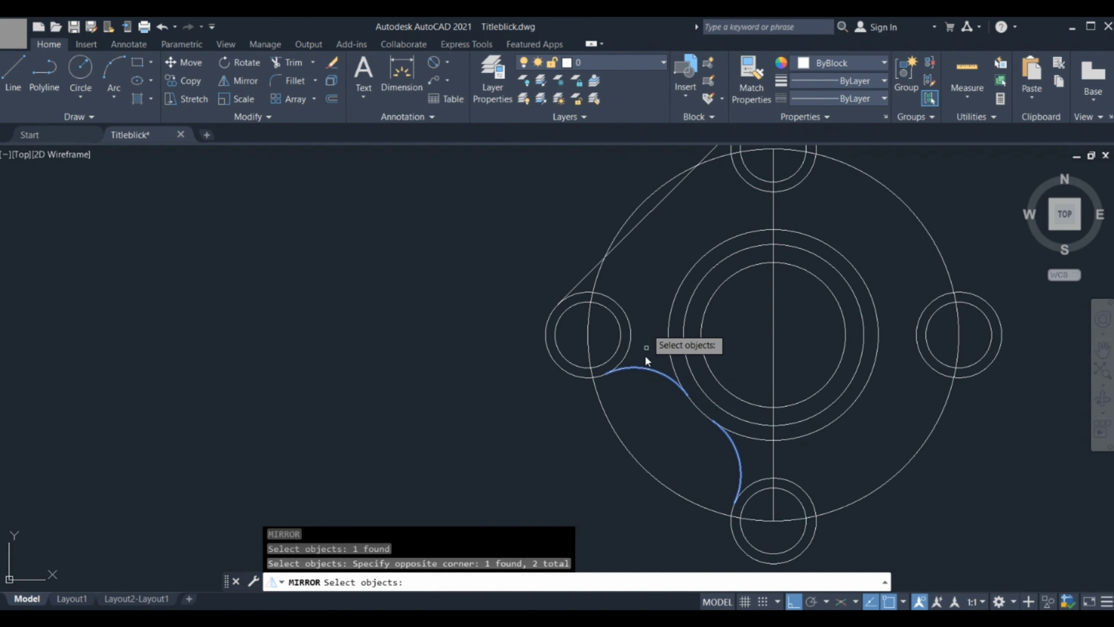
middle_click_drag(655, 313, 629, 367)
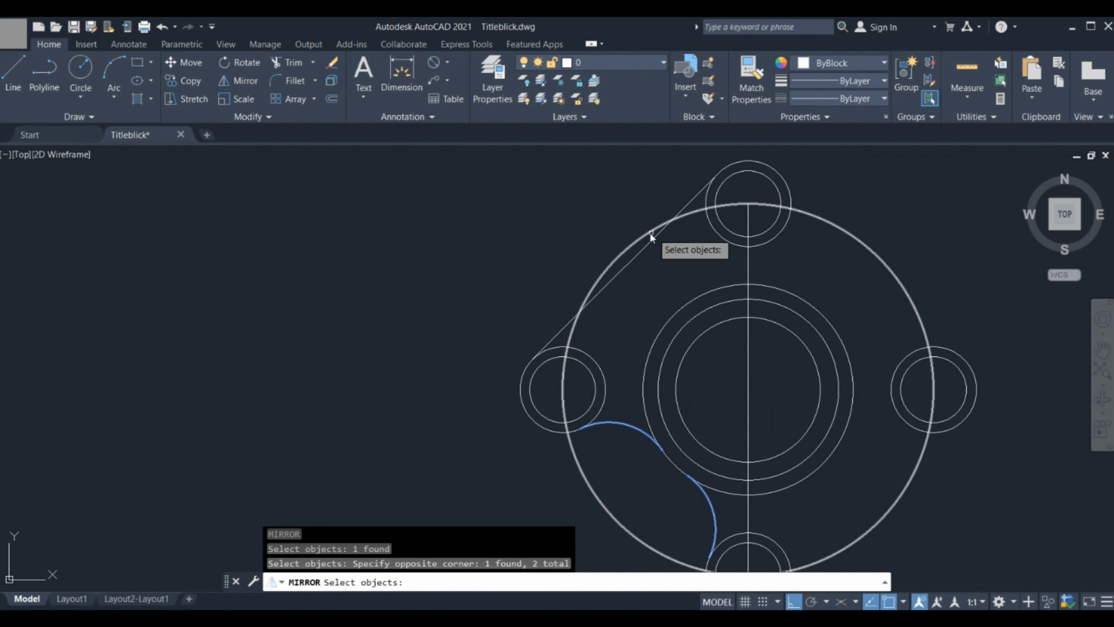
left_click(647, 248)
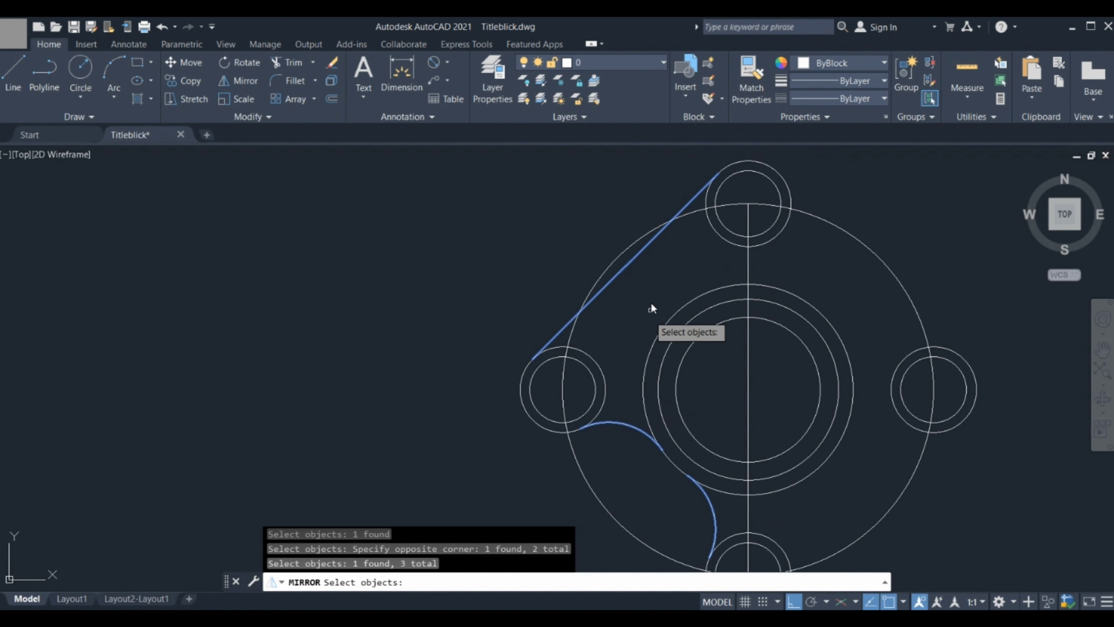
key("Return")
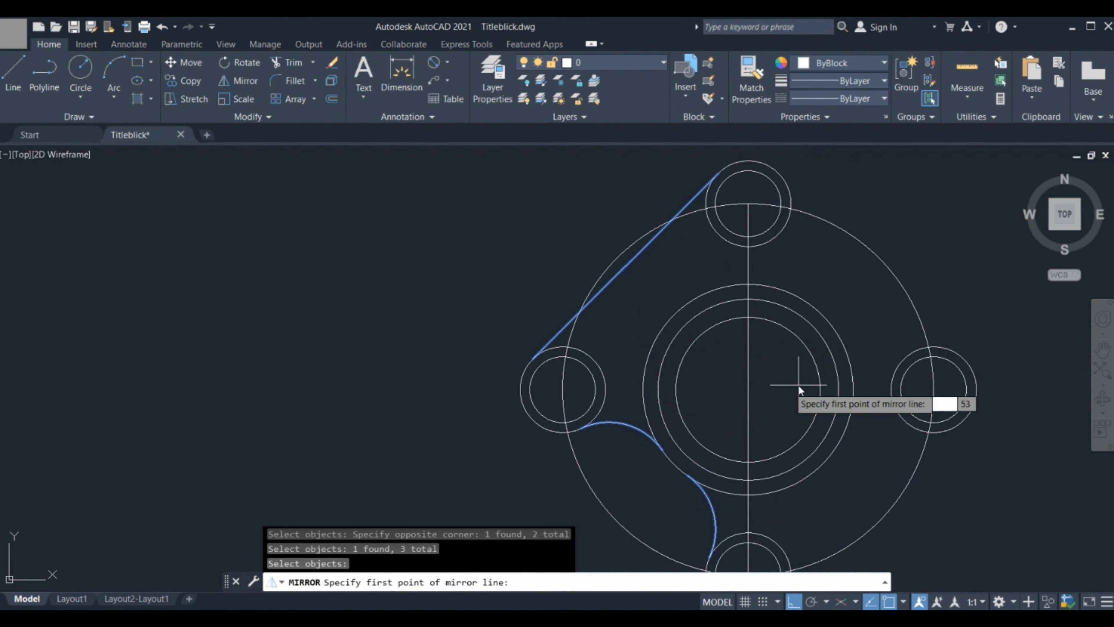
Step: Mirror them across the vertical centre line, keeping the originals
left_click(749, 389)
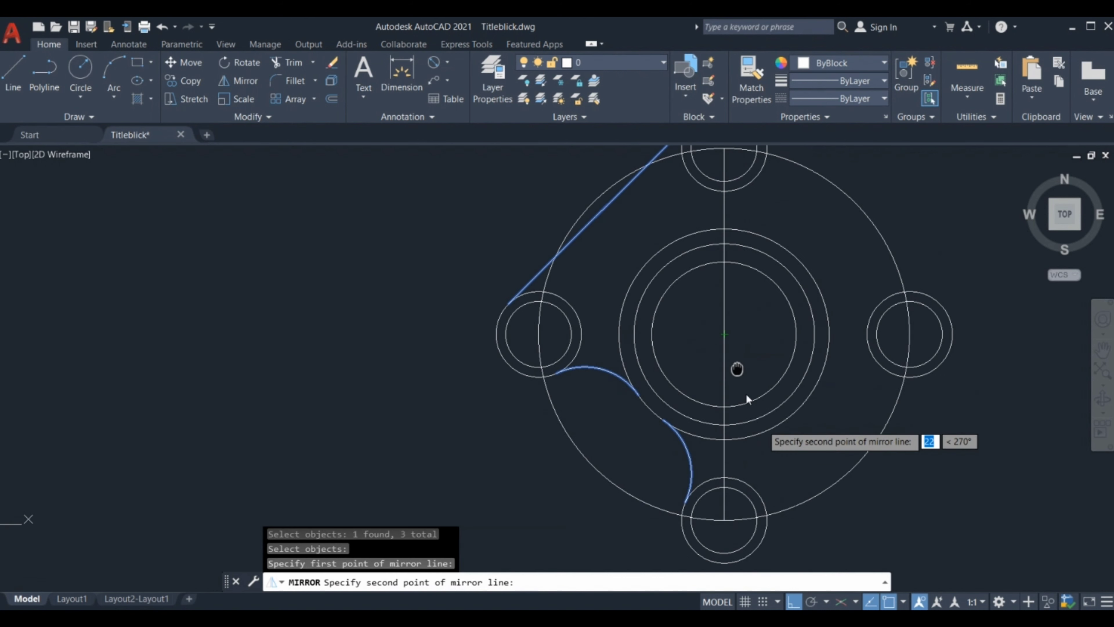
middle_click_drag(748, 506, 720, 418)
left_click(718, 486)
key("Return")
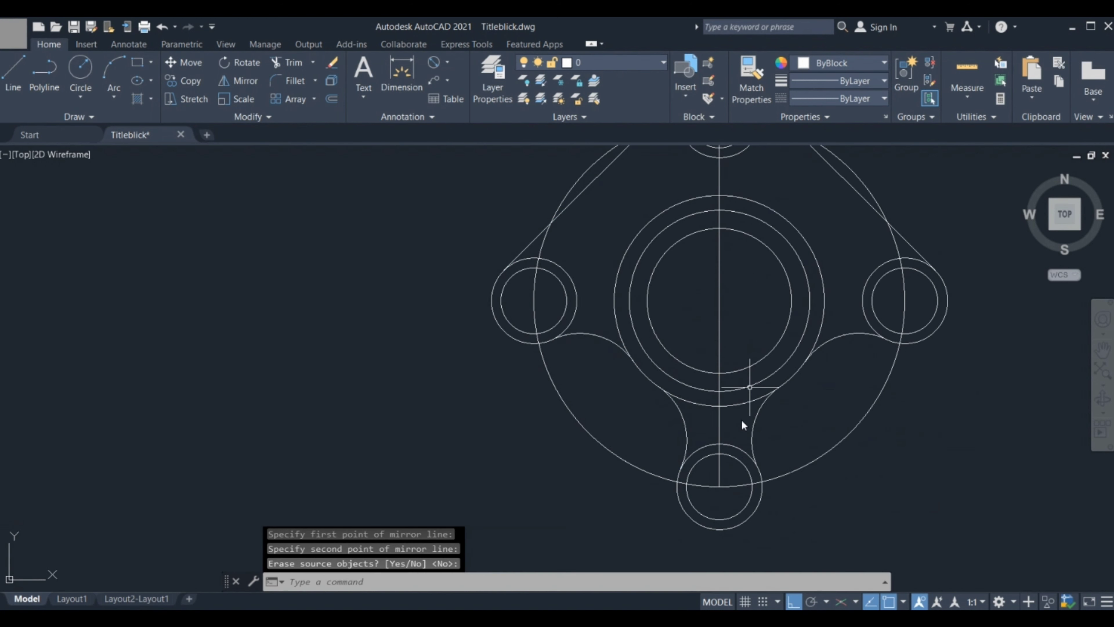
scroll(751, 358, "down", 2)
mouse_move(754, 367)
middle_mouse_down()
mouse_move(724, 376)
mouse_move(784, 398)
middle_mouse_up()
scroll(694, 352, "up", 2)
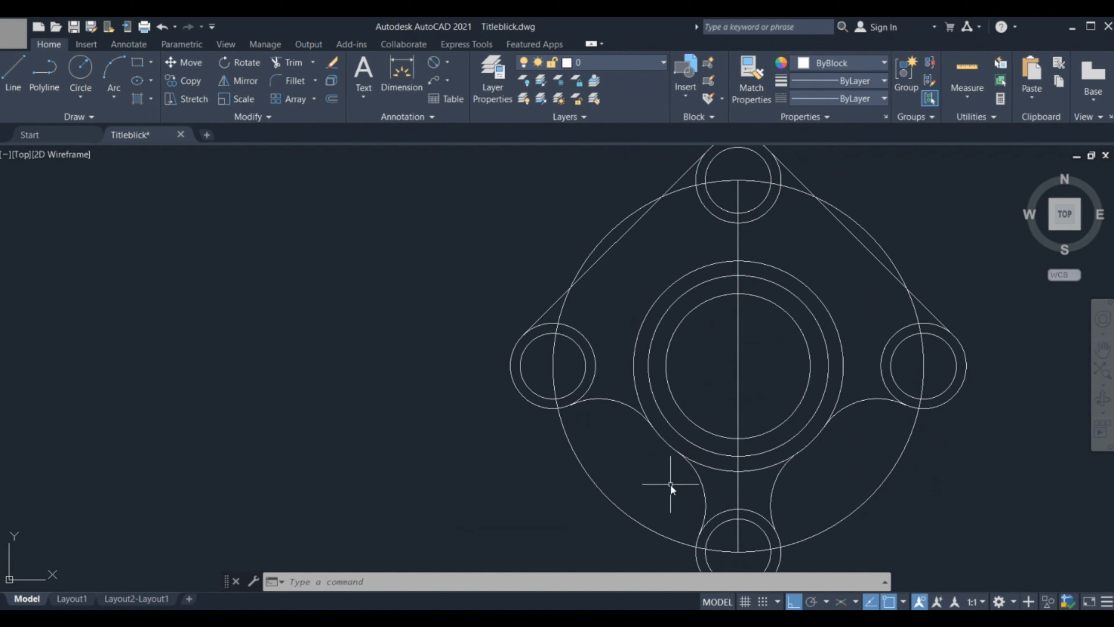
Step: Draw a horizontal line from the left hole and offset it 10 to both sides
key("Return")
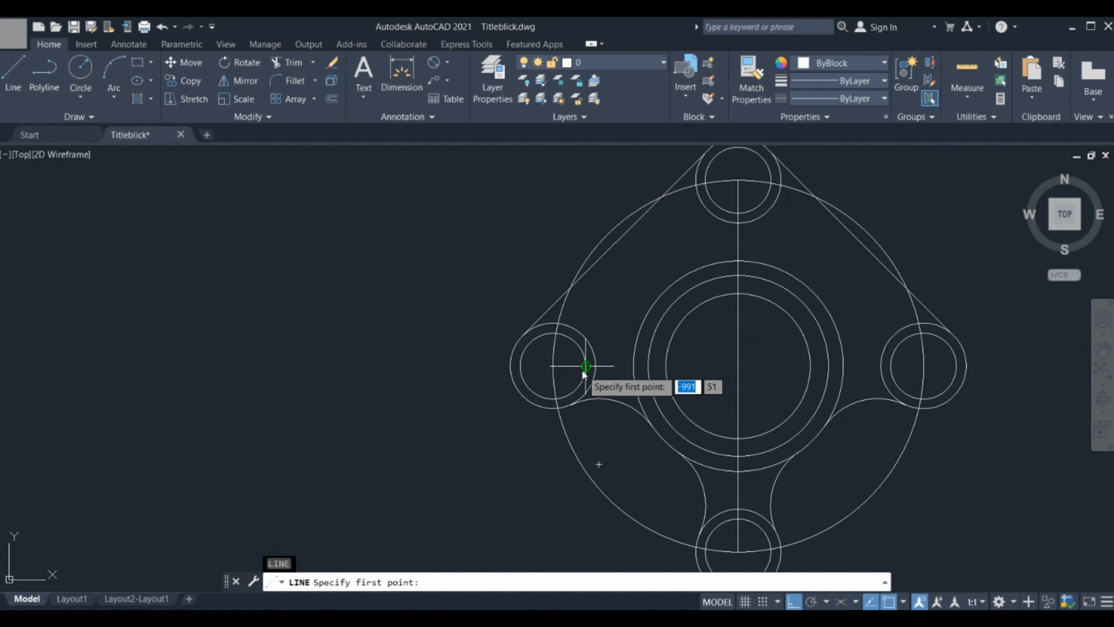
left_click(587, 366)
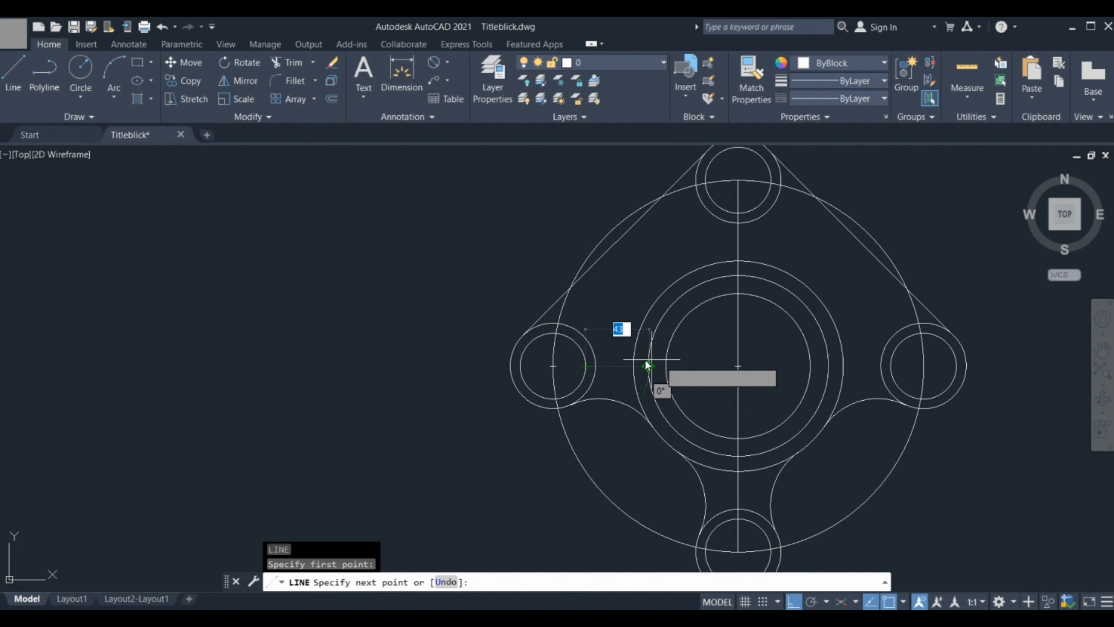
key("Escape")
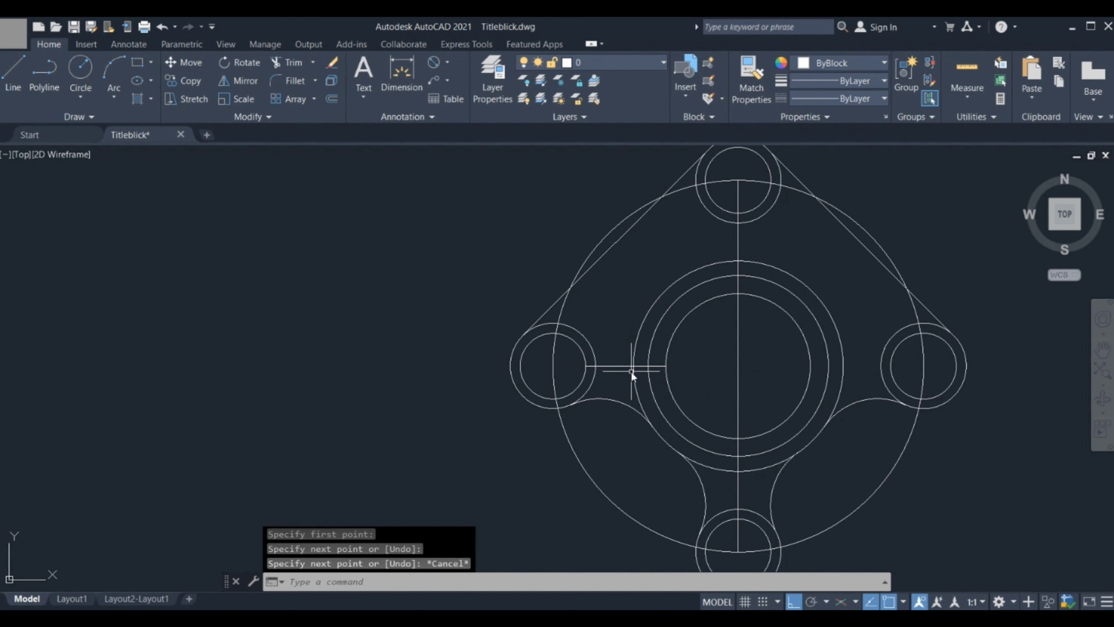
type("o")
key("Return")
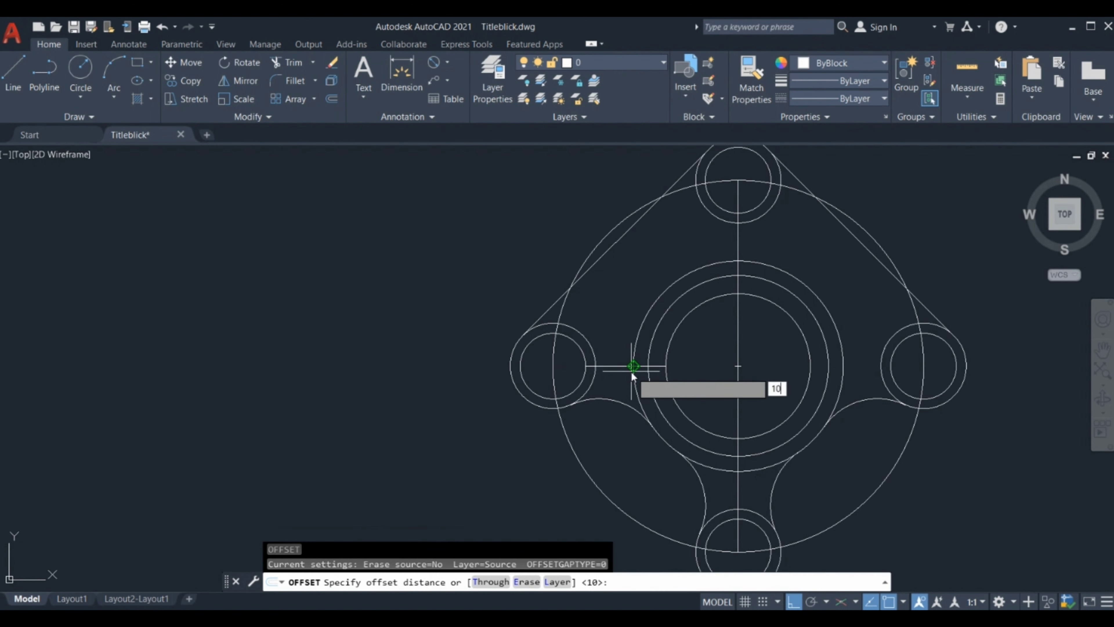
key("Return")
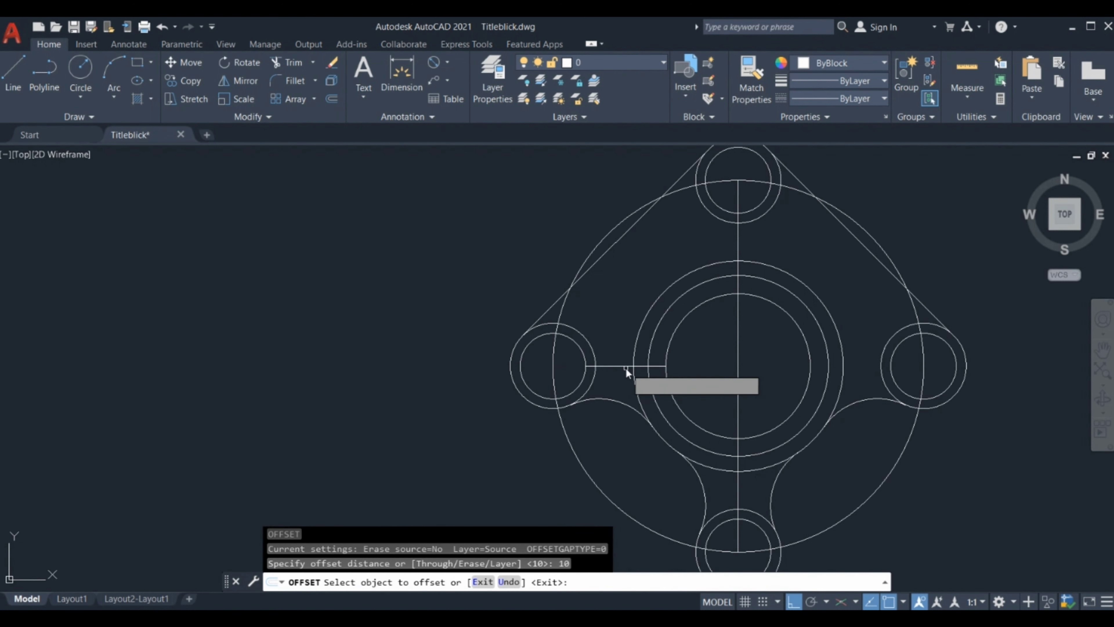
left_click(620, 366)
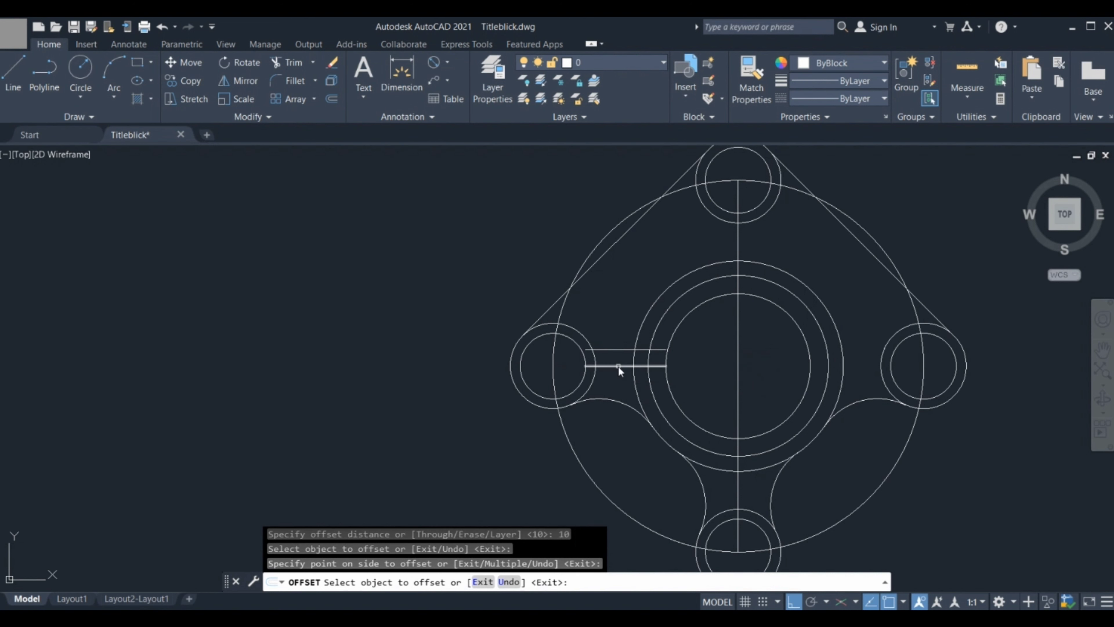
left_click(619, 366)
scroll(608, 400, "up", 2)
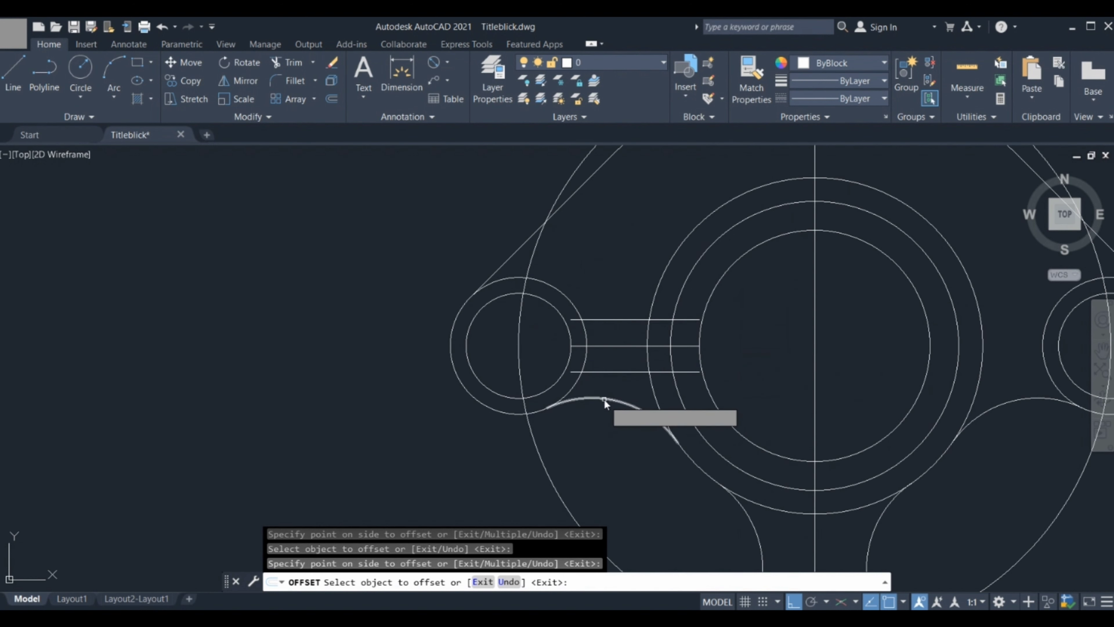
key("Escape")
type("EX")
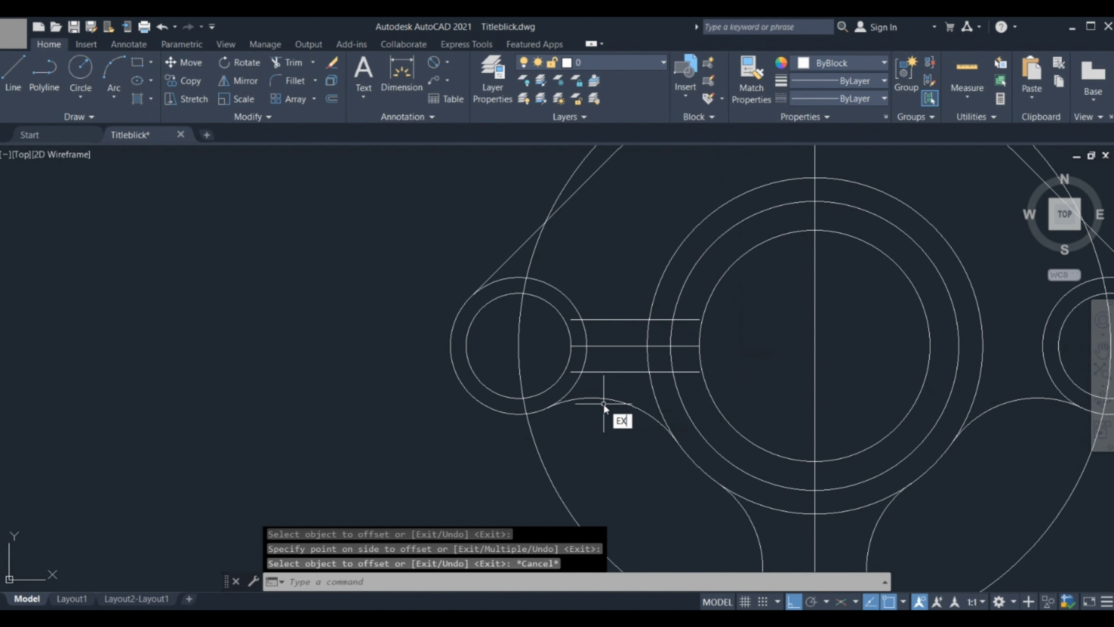
Step: Extend both slot lines to the left boss and central ring, then delete the middle line
key("Return")
scroll(601, 375, "up", 2)
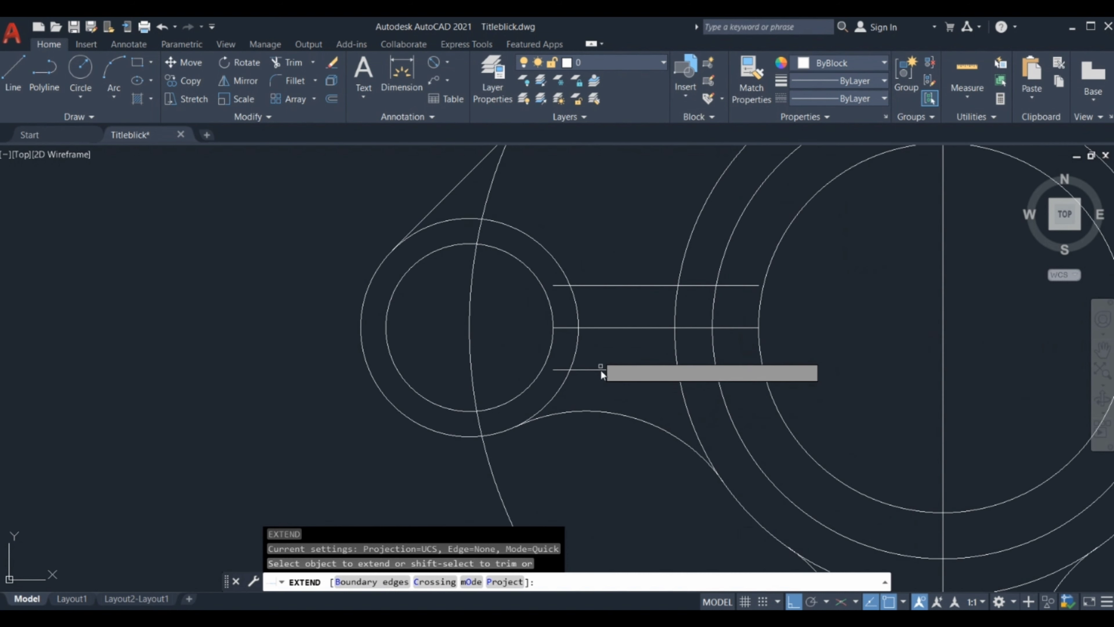
left_click(558, 286)
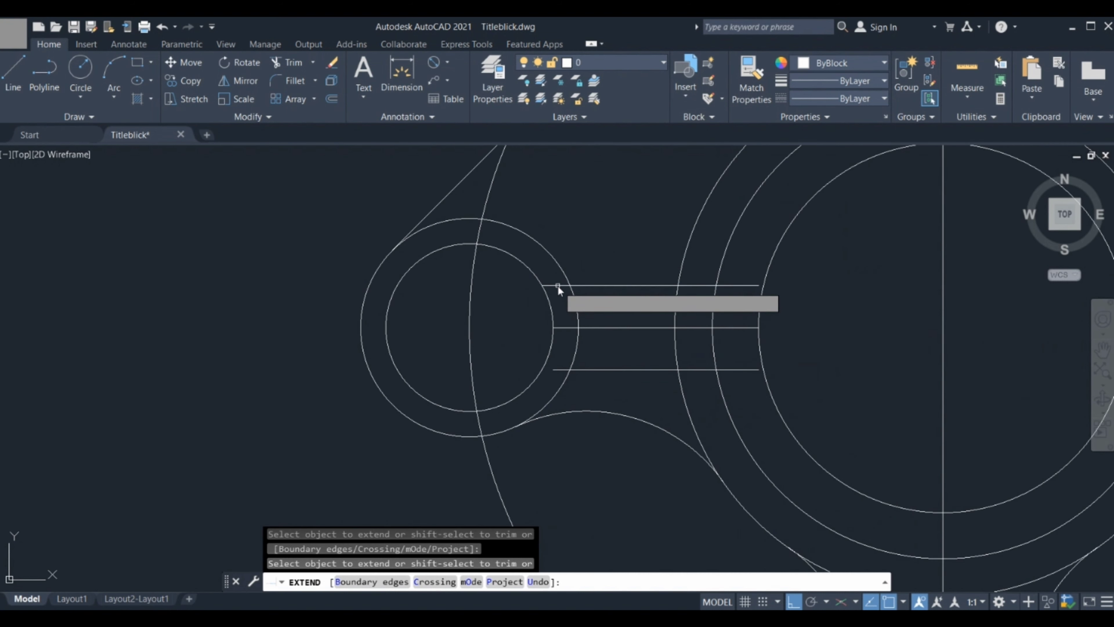
left_click(567, 369)
left_click(737, 293)
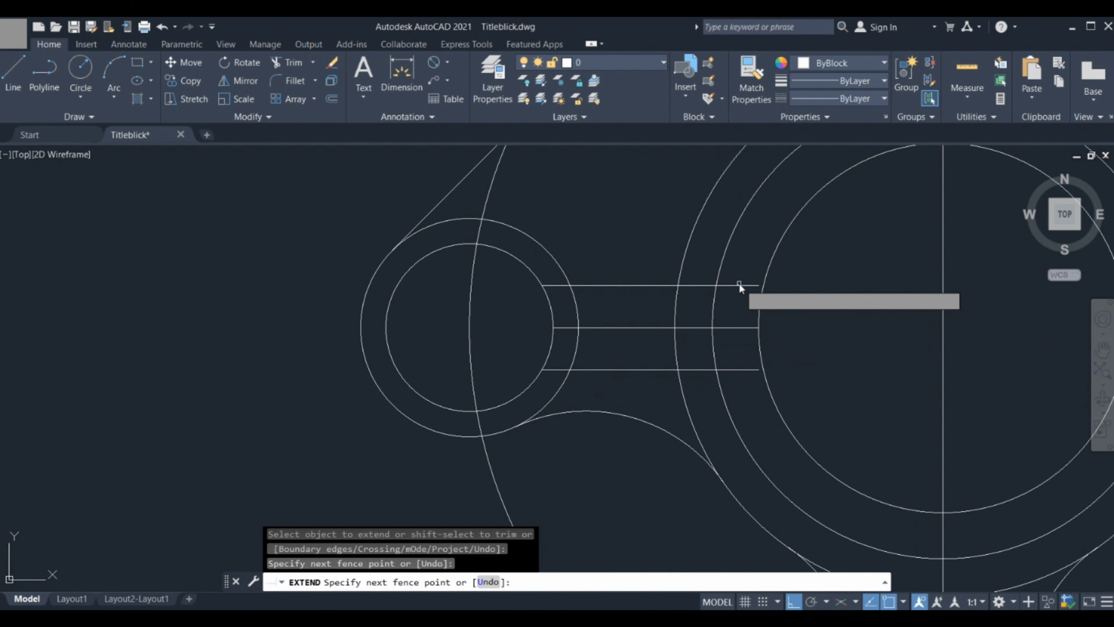
key("Return")
left_click(751, 370)
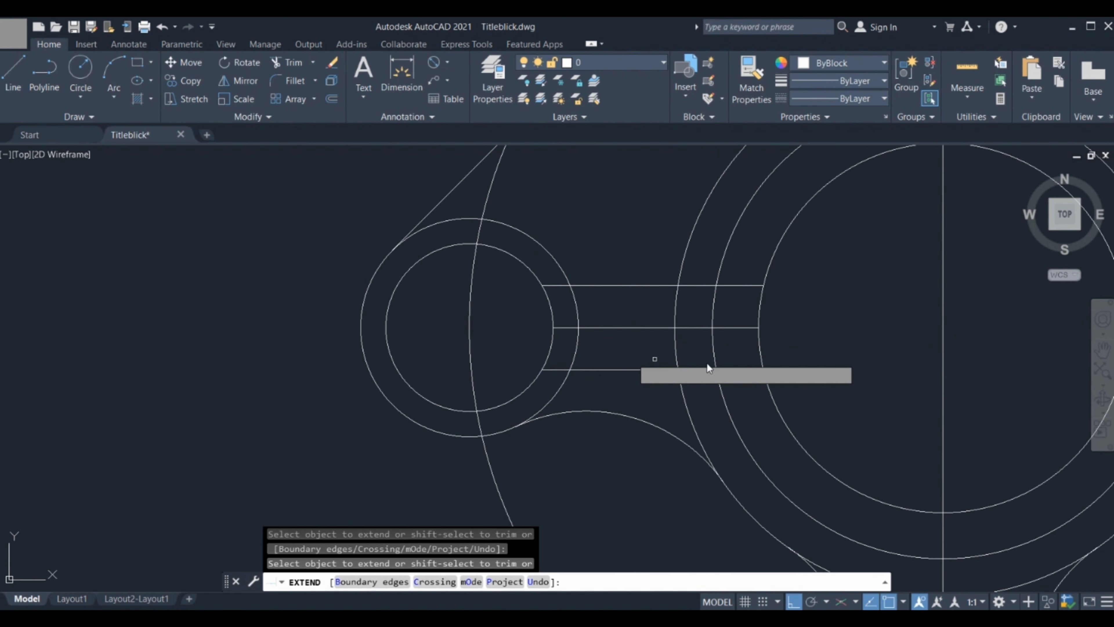
key("Escape")
left_click(616, 327)
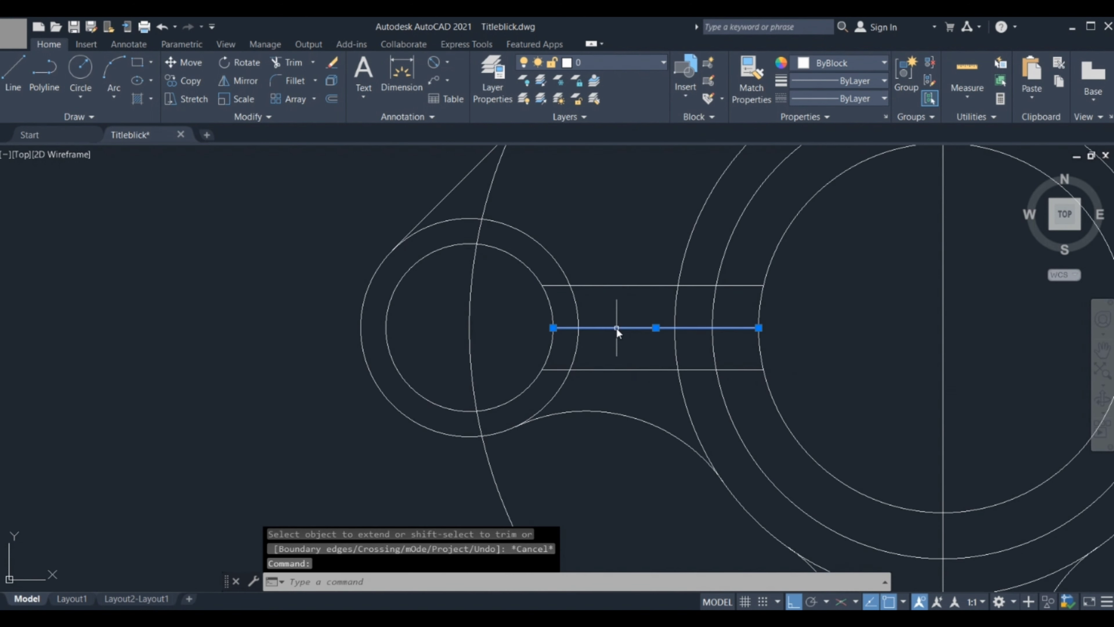
key("Delete")
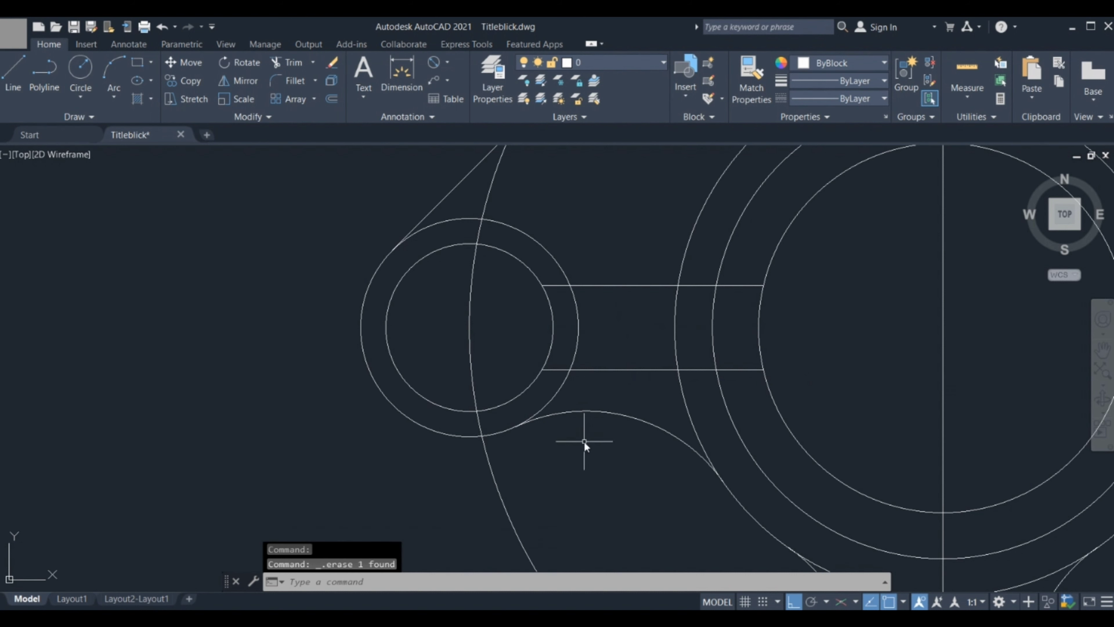
type("tr")
Step: Trim away the hole, ring and outer arc segments lying between the left arm lines
key("Return")
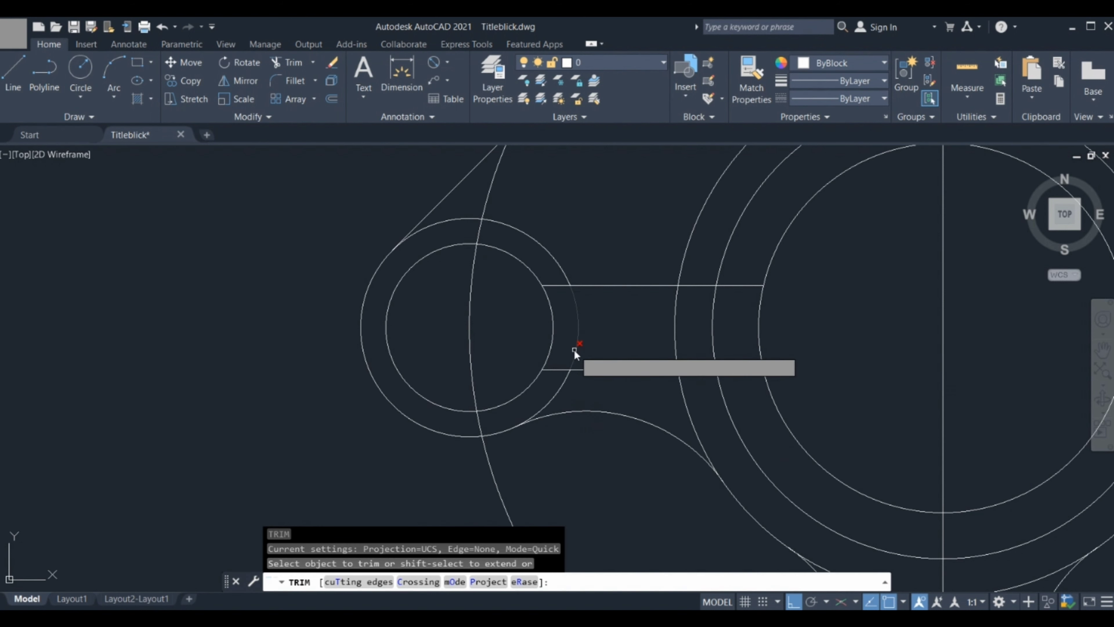
left_click(573, 350)
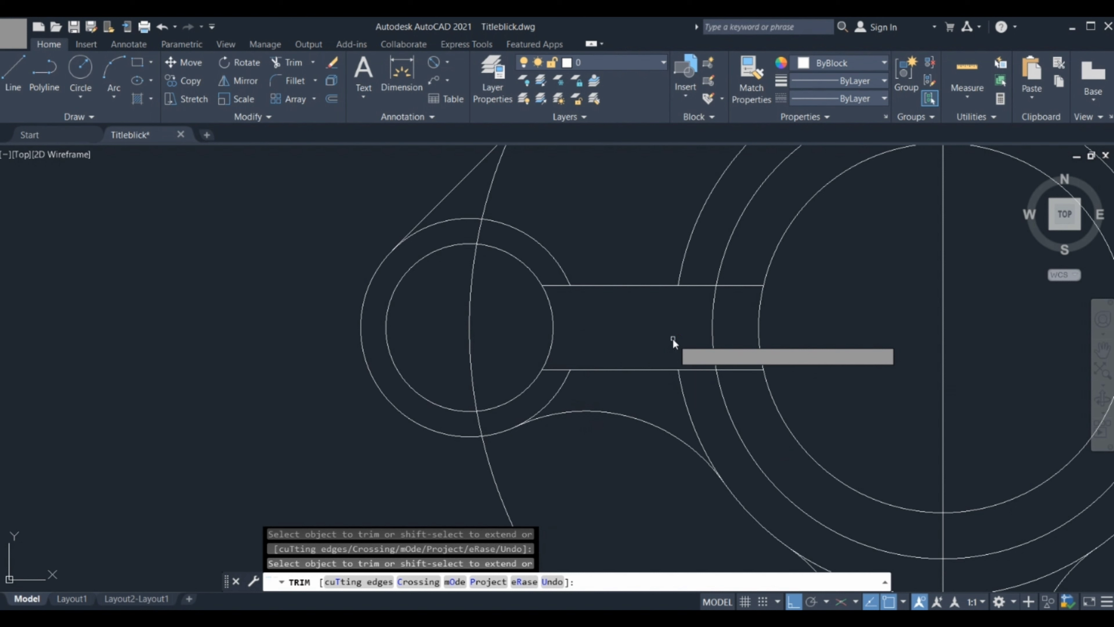
left_click(715, 334)
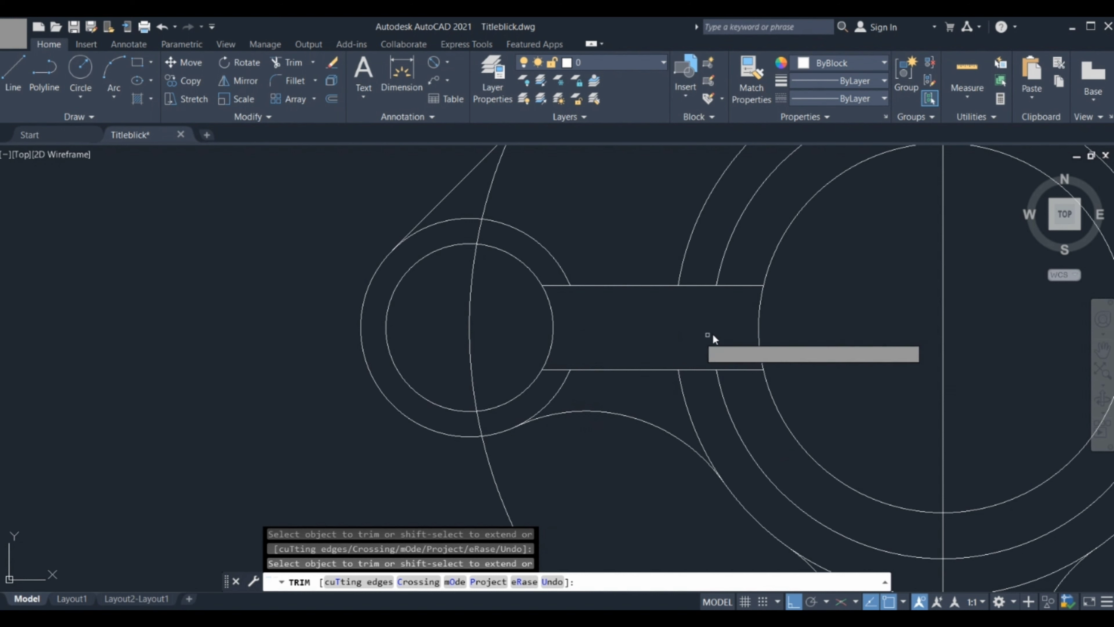
scroll(713, 334, "down", 3)
scroll(695, 336, "down", 3)
scroll(685, 398, "up", 1)
scroll(652, 398, "up", 3)
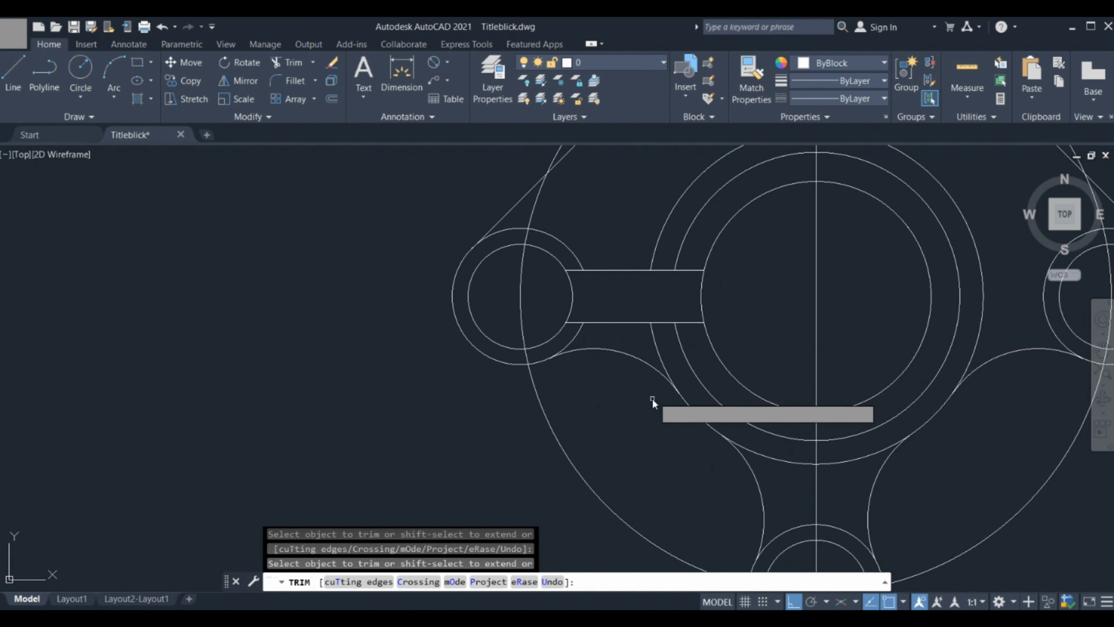
scroll(652, 399, "down", 3)
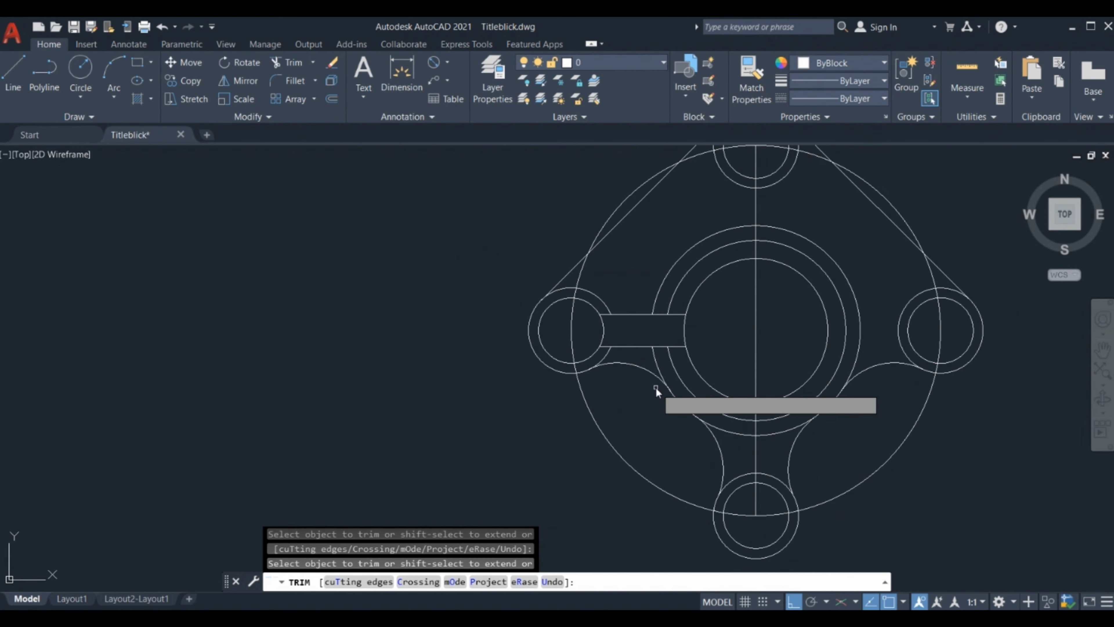
left_click(658, 364)
left_click(658, 290)
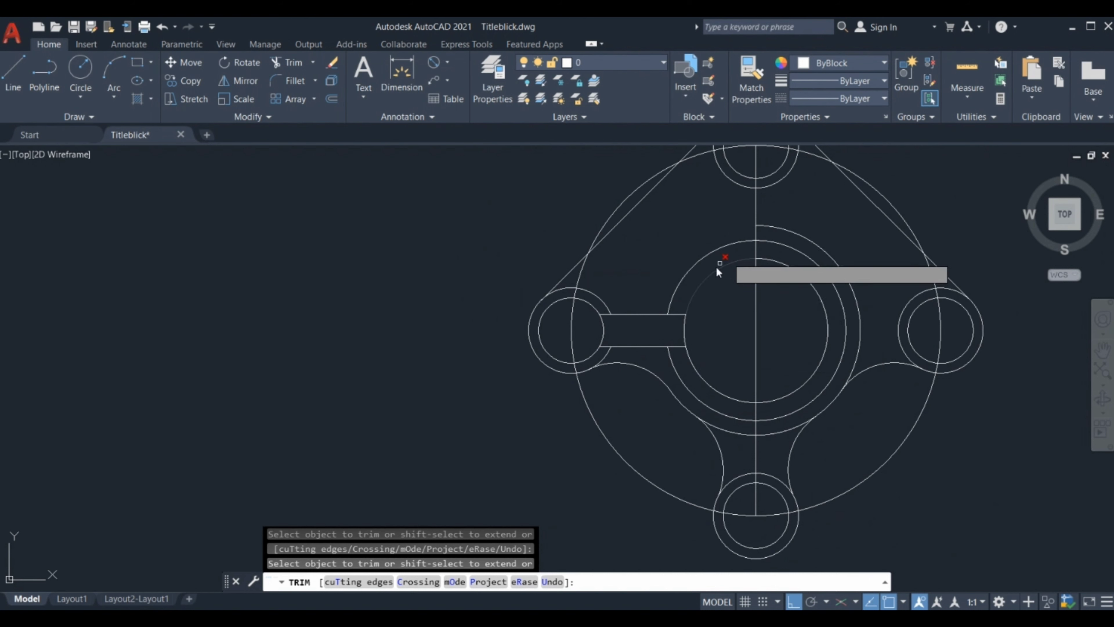
left_click(782, 231)
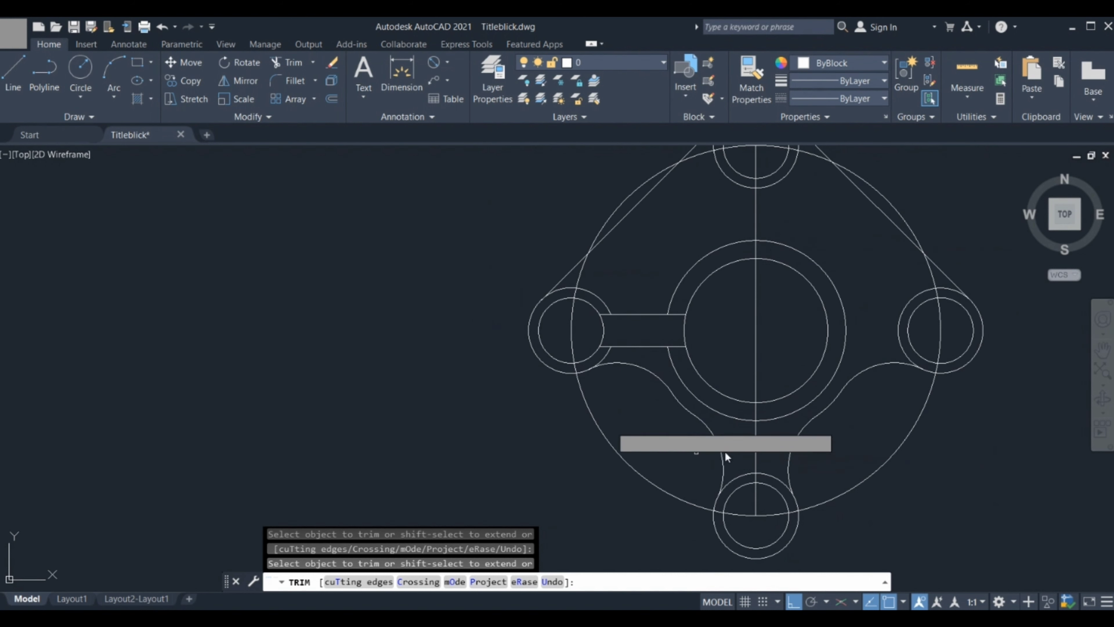
middle_click_drag(599, 423, 600, 459)
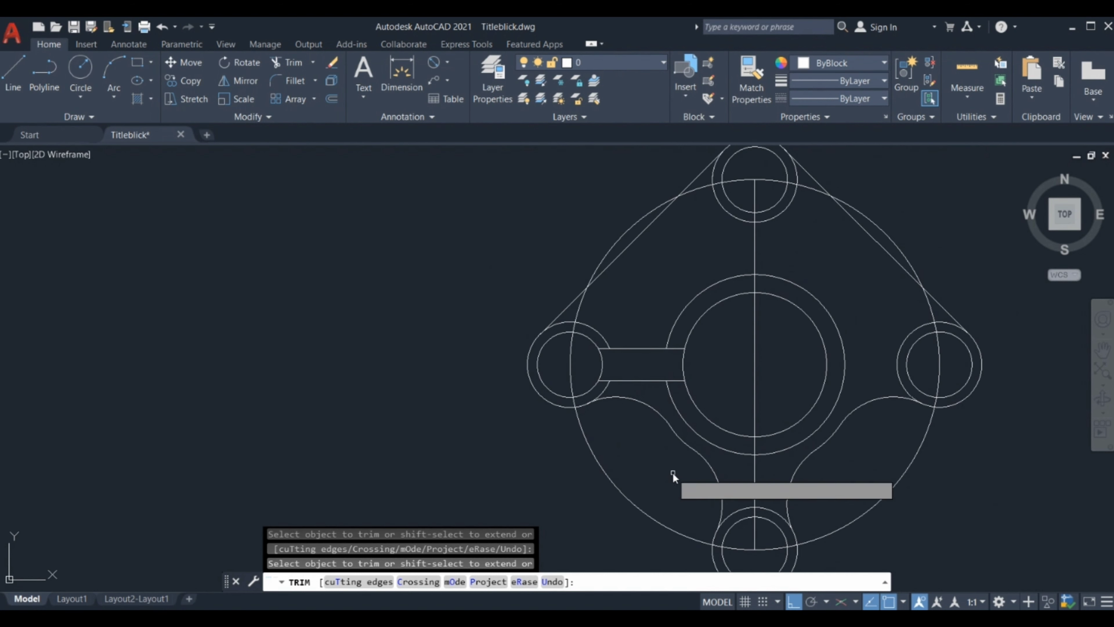
key("Escape")
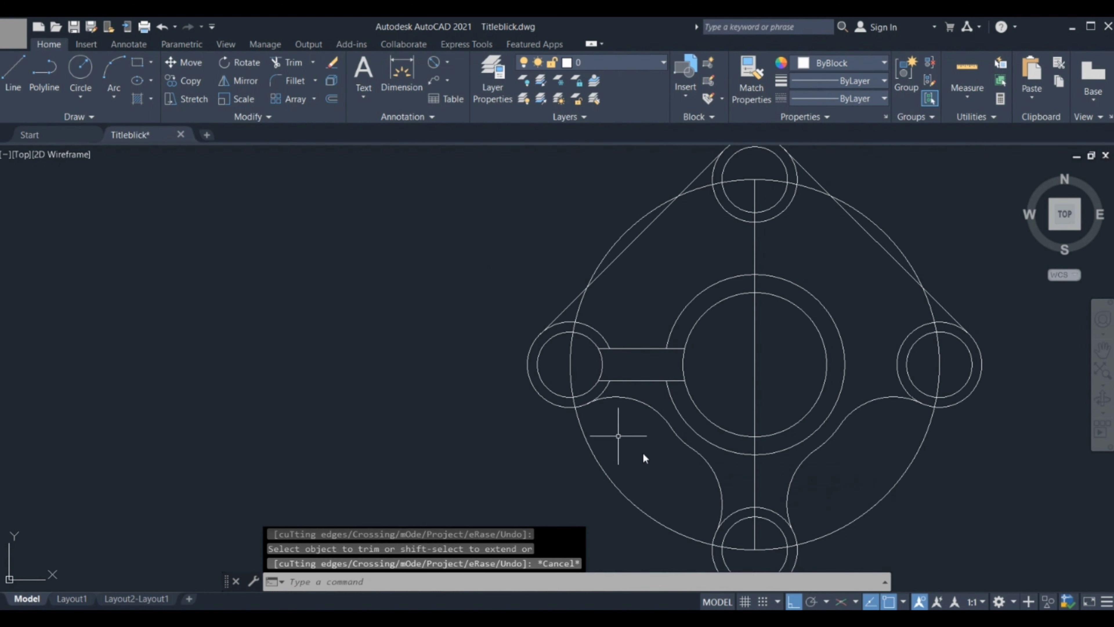
Step: Polar-array the two left arm lines into 4 items around the hub centre
left_click(628, 380)
left_click(625, 349)
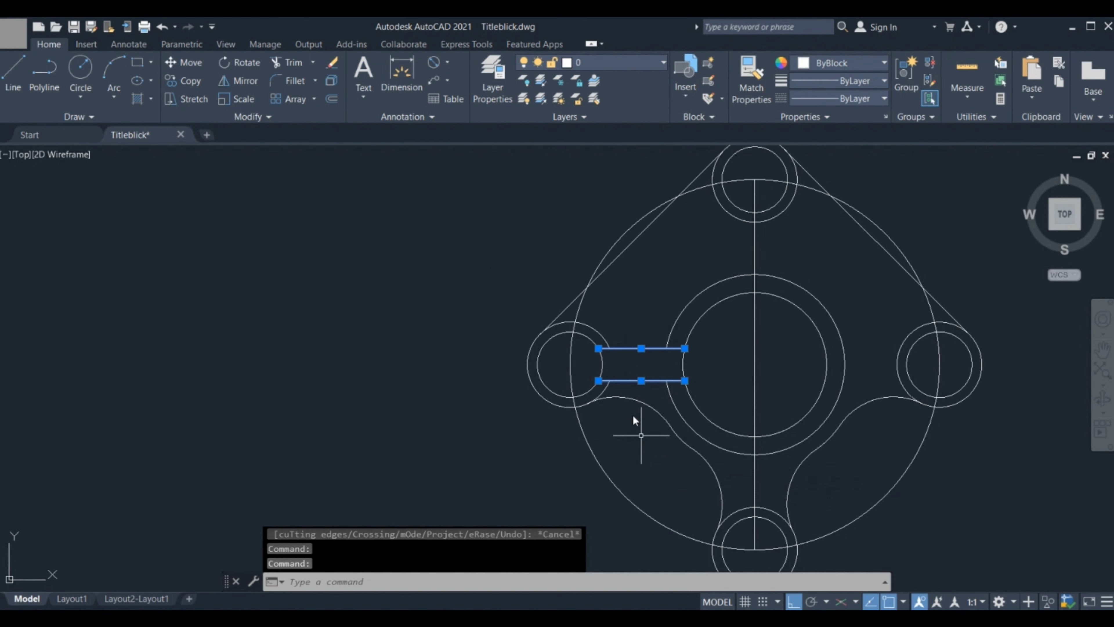
type("arraypolar")
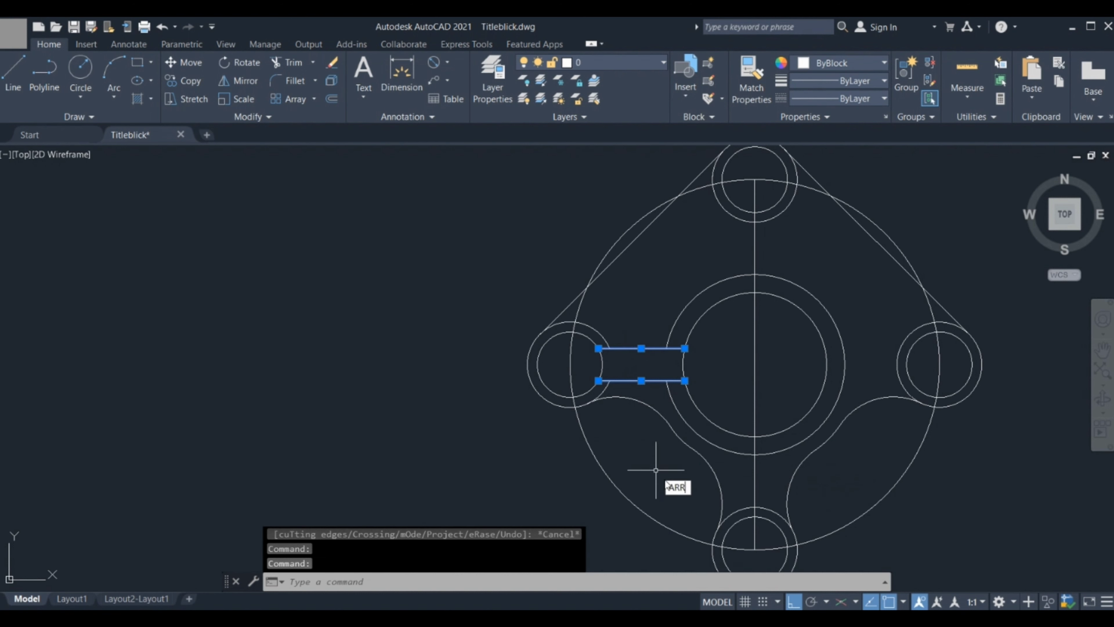
key("Return")
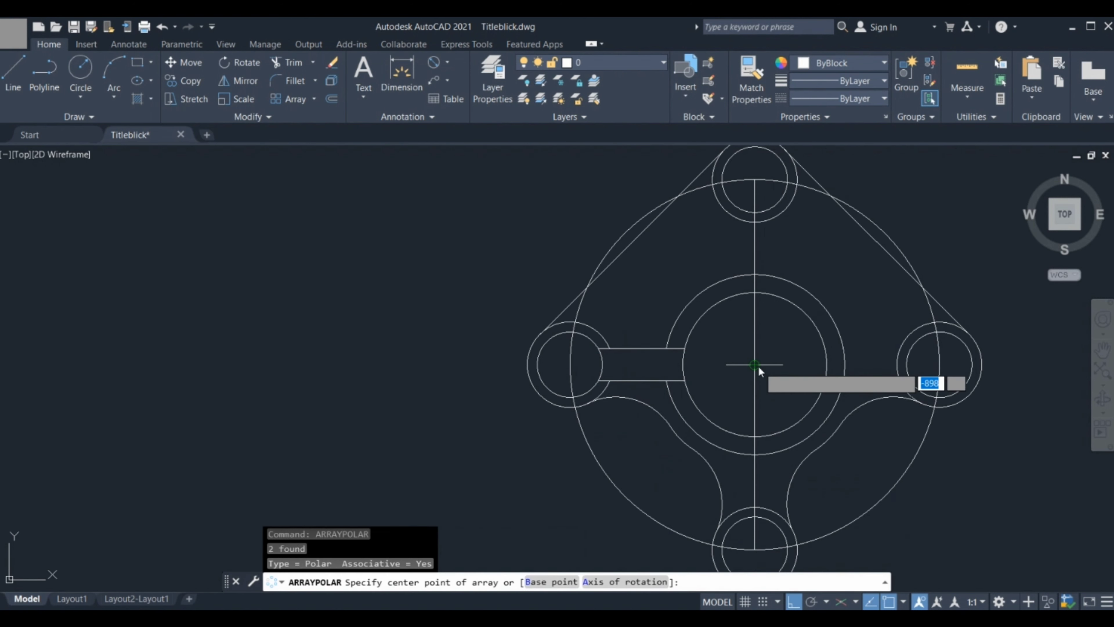
left_click(754, 365)
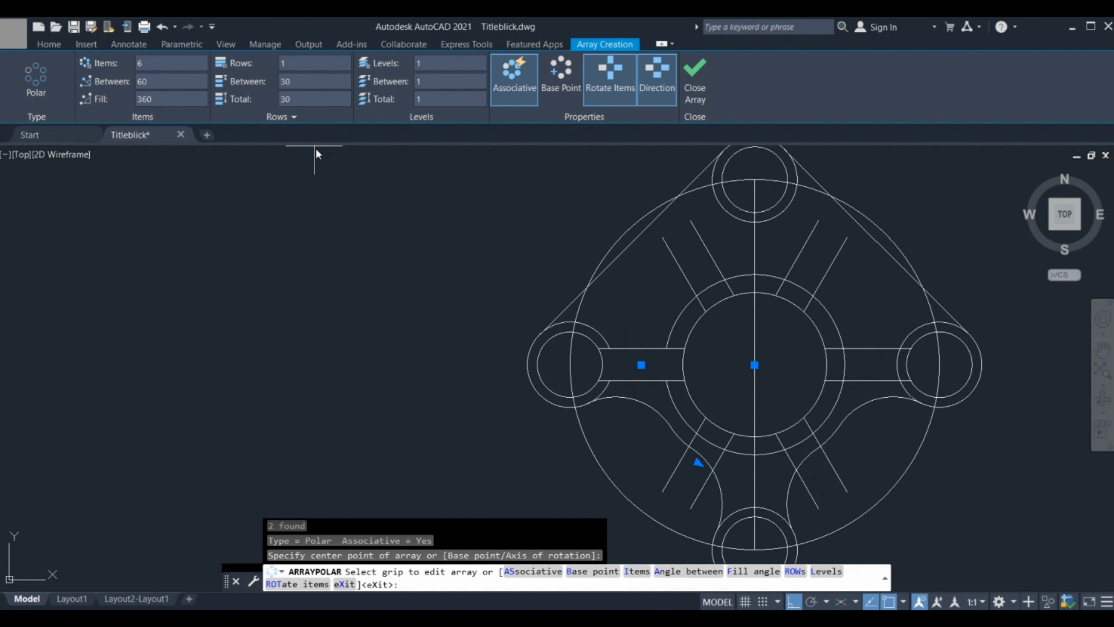
left_click(191, 70)
type("4")
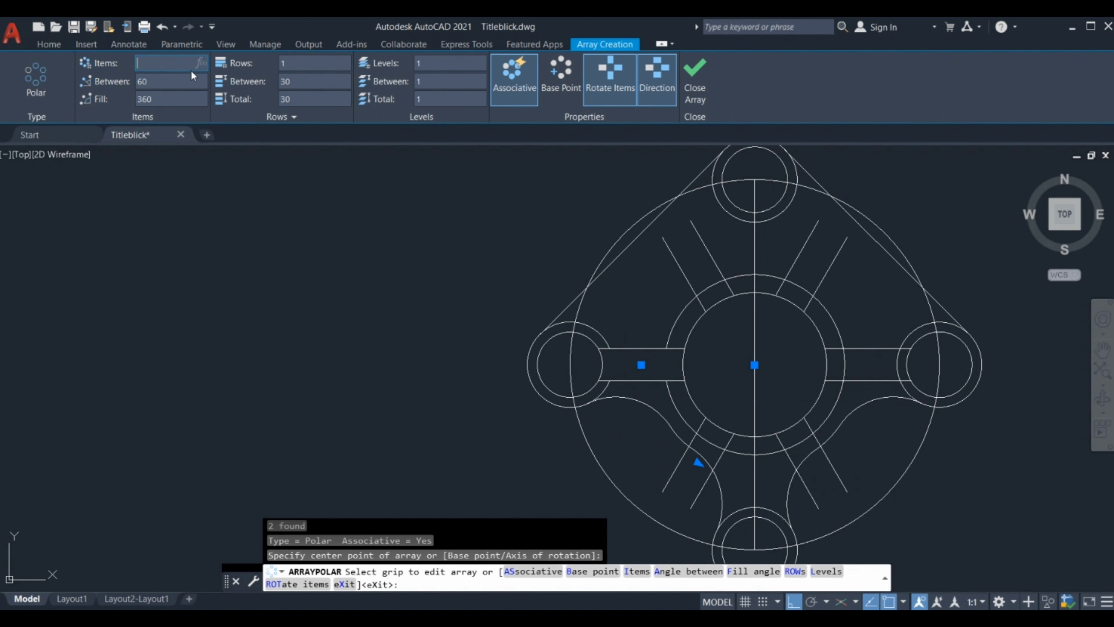
key("Return")
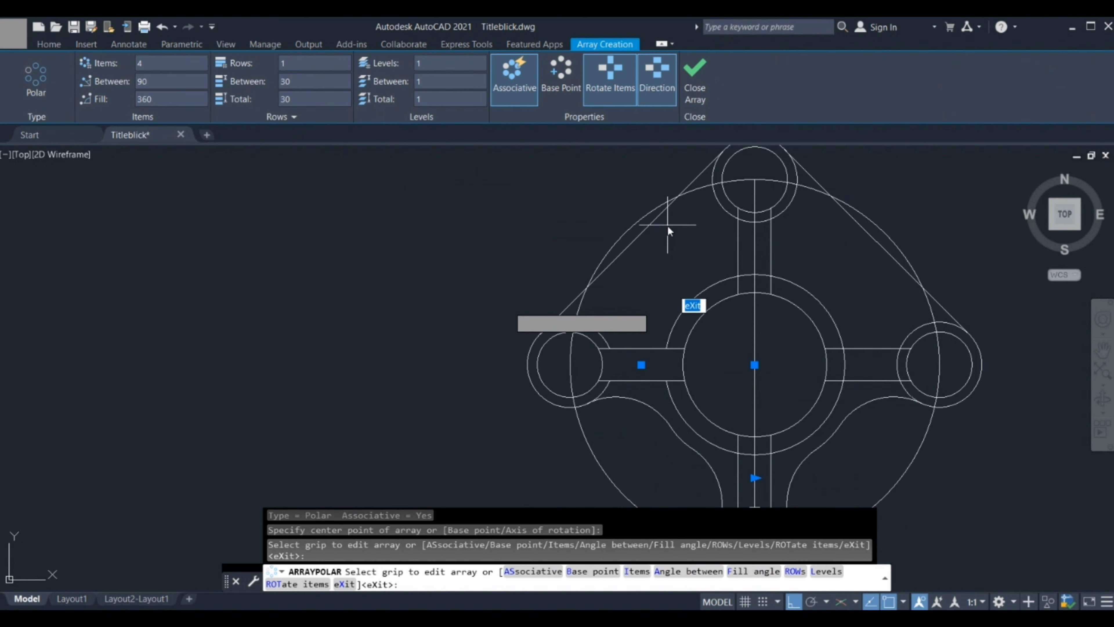
left_click(689, 82)
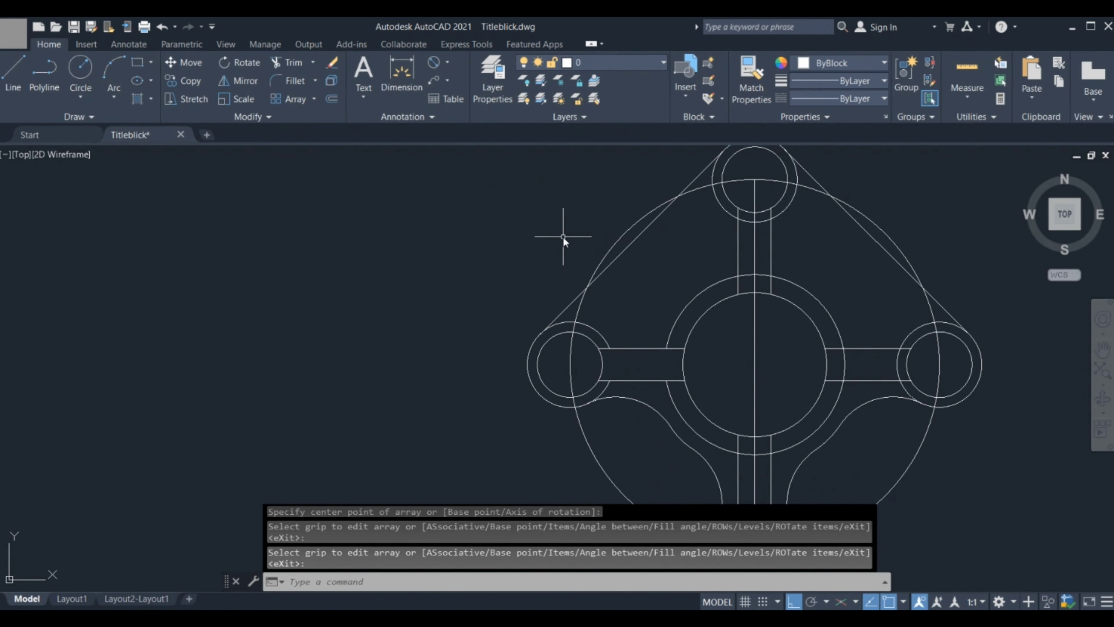
scroll(564, 237, "up", 3)
Step: Trim the arcs crossing the bottom arm and the right arm
type("tr")
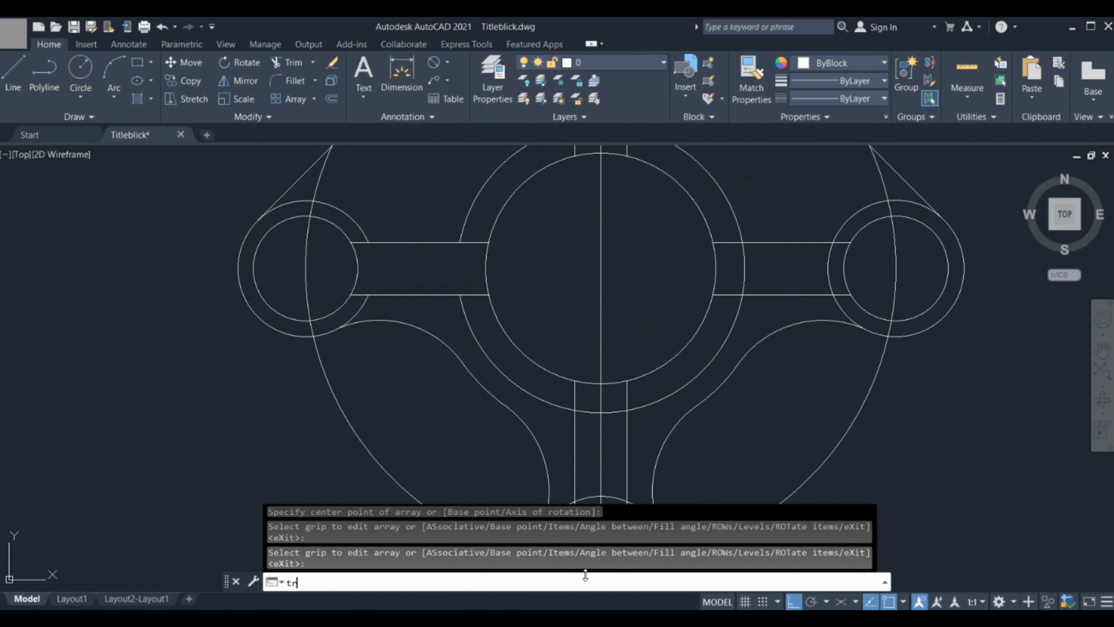
key("Return")
middle_click_drag(608, 560, 569, 483)
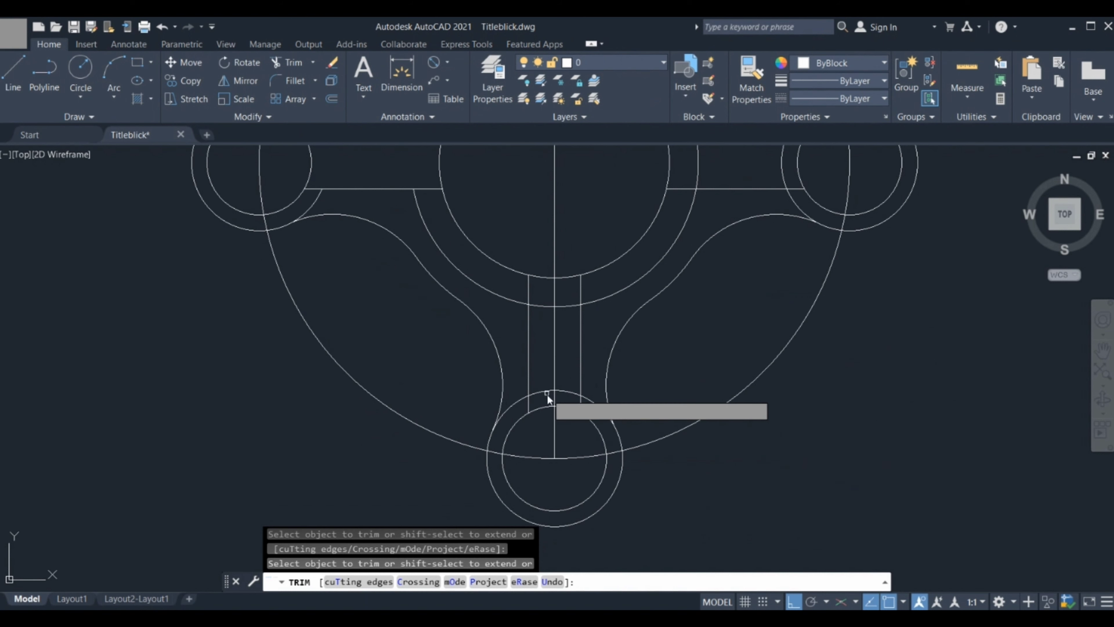
left_click(547, 393)
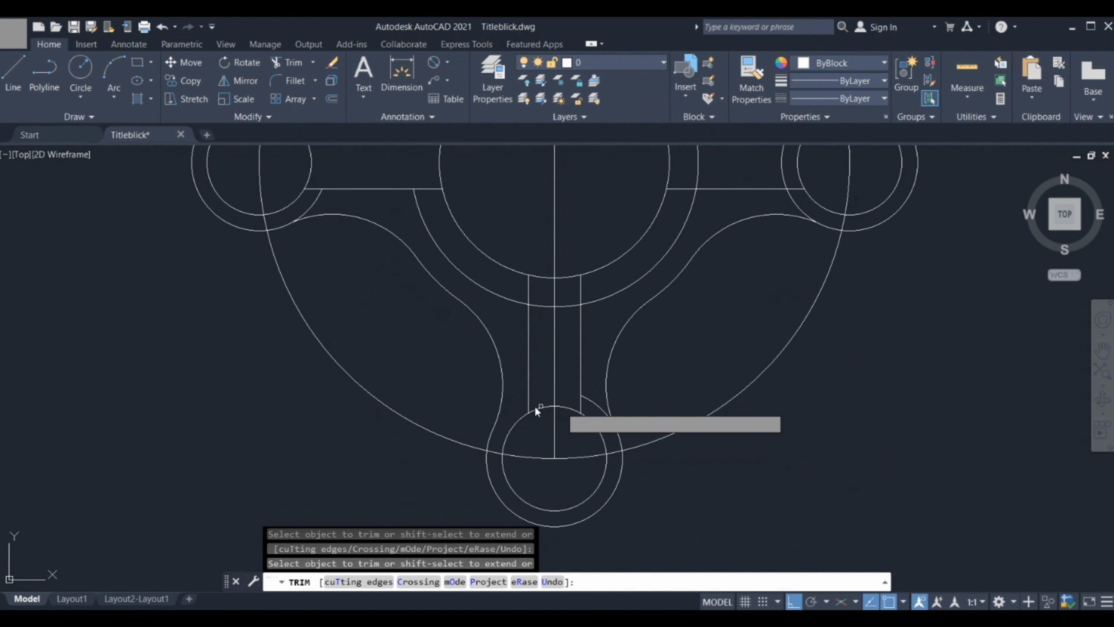
middle_click_drag(586, 397, 670, 477)
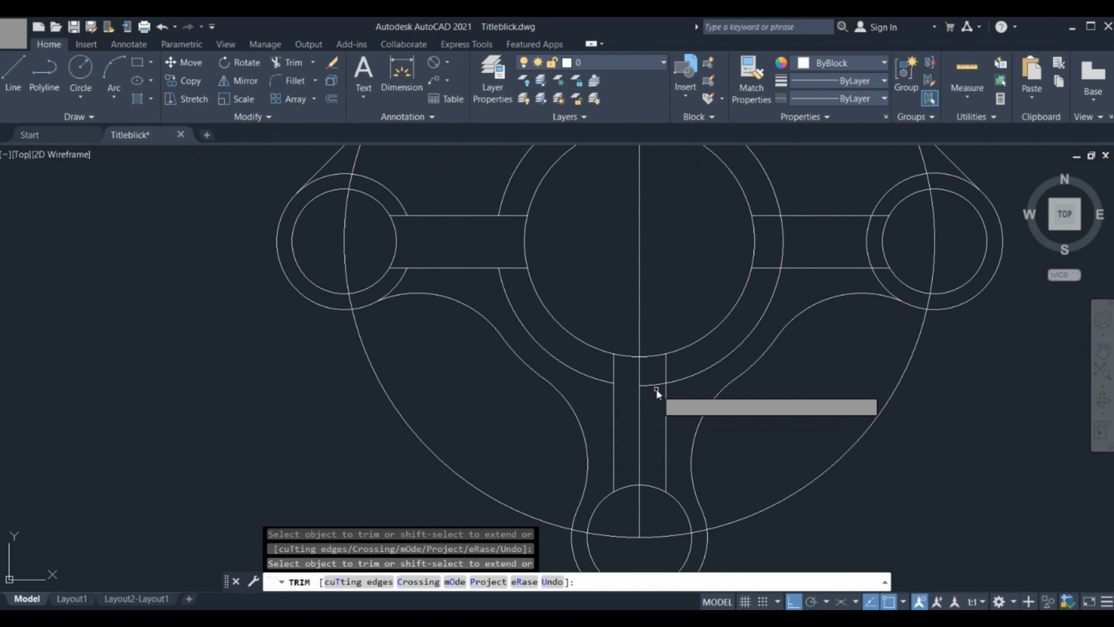
middle_click_drag(647, 434, 671, 549)
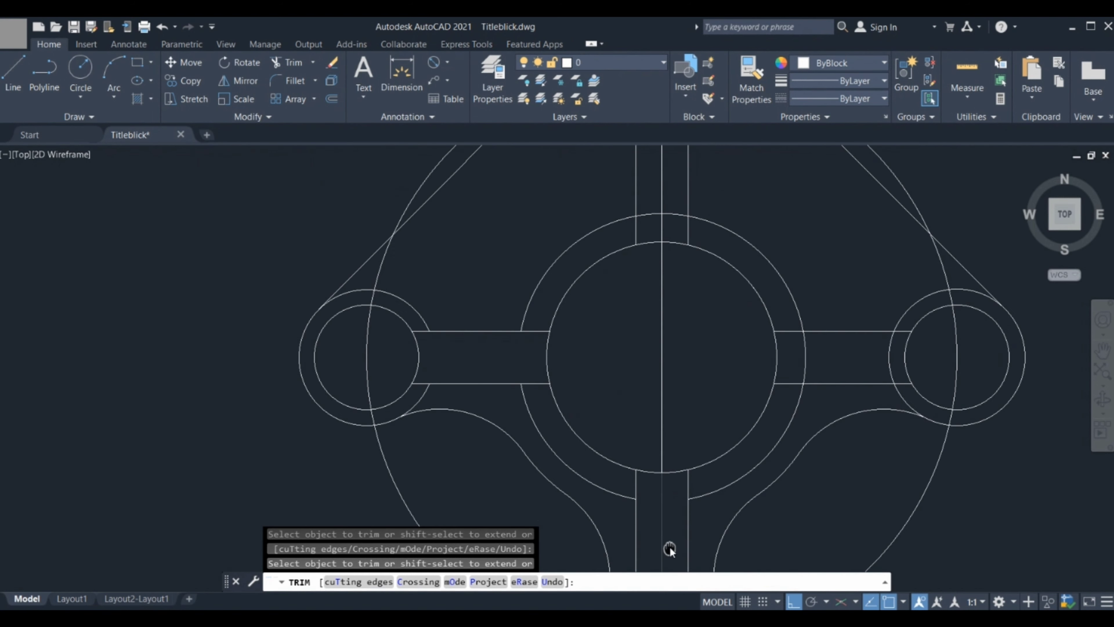
left_click(803, 356)
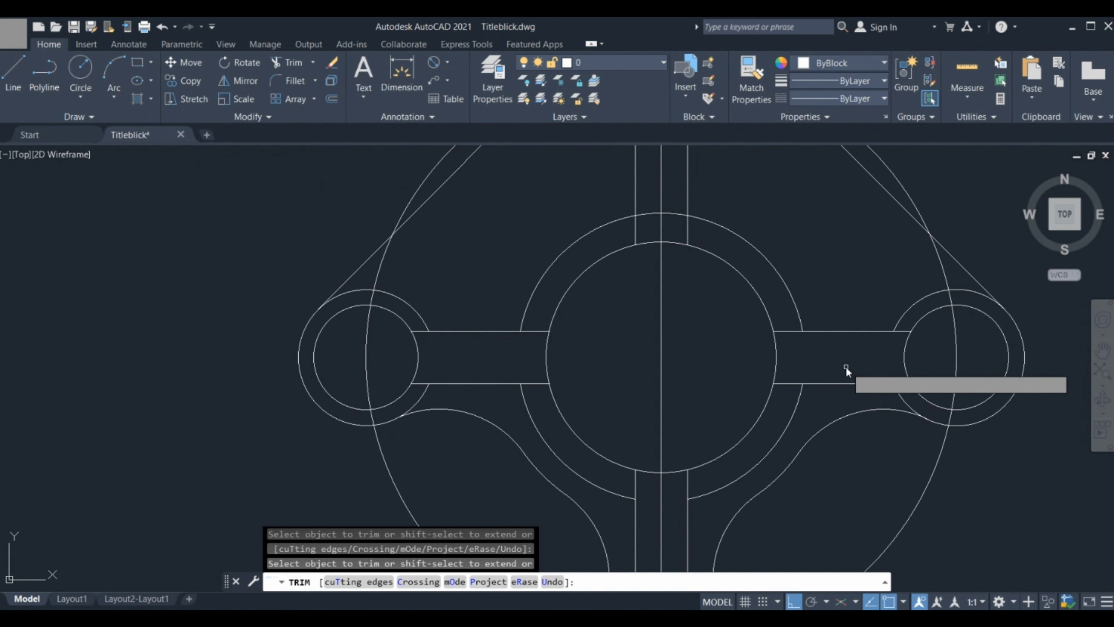
Step: Trim the hub arc pieces and remaining arc inside the top arm
middle_click_drag(800, 364, 826, 465)
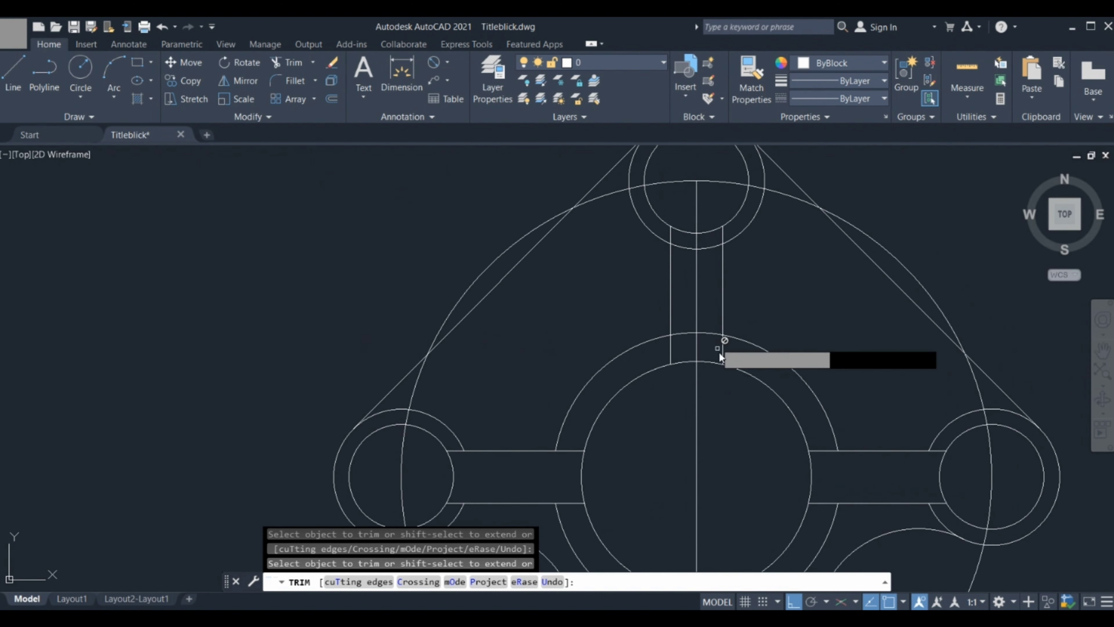
left_click_drag(715, 341, 682, 334)
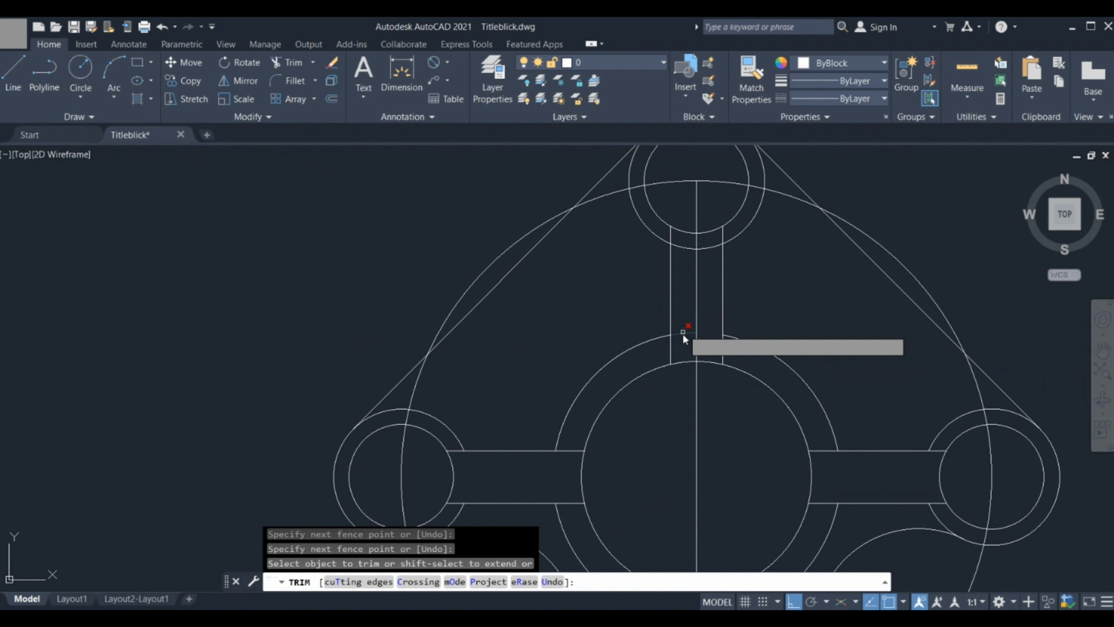
left_click(682, 332)
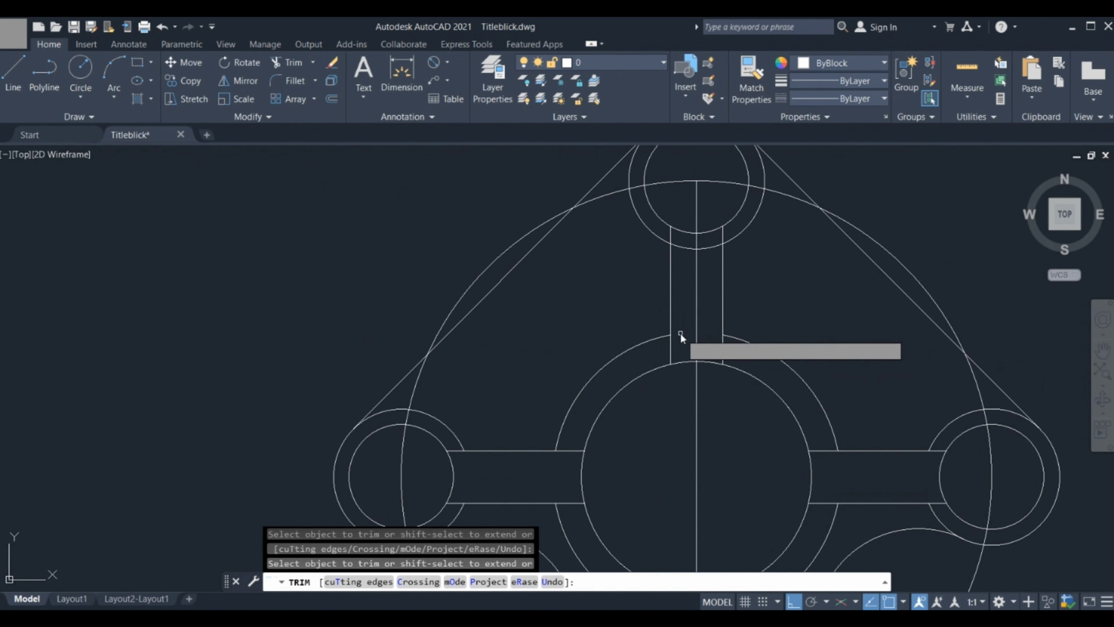
left_click(681, 247)
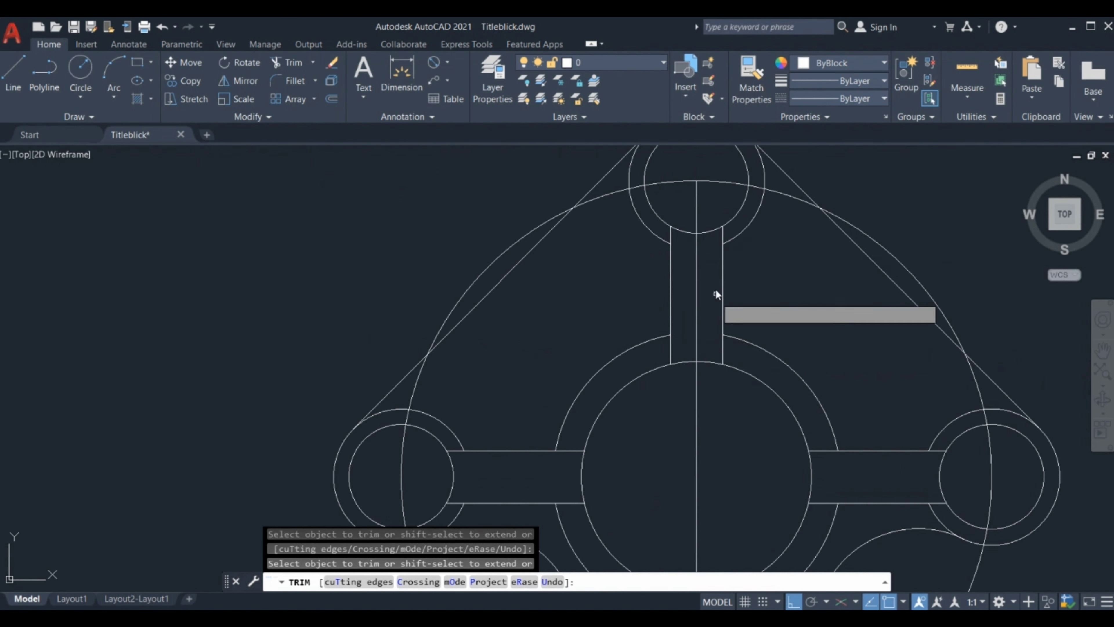
scroll(715, 292, "down", 2)
scroll(715, 297, "down", 2)
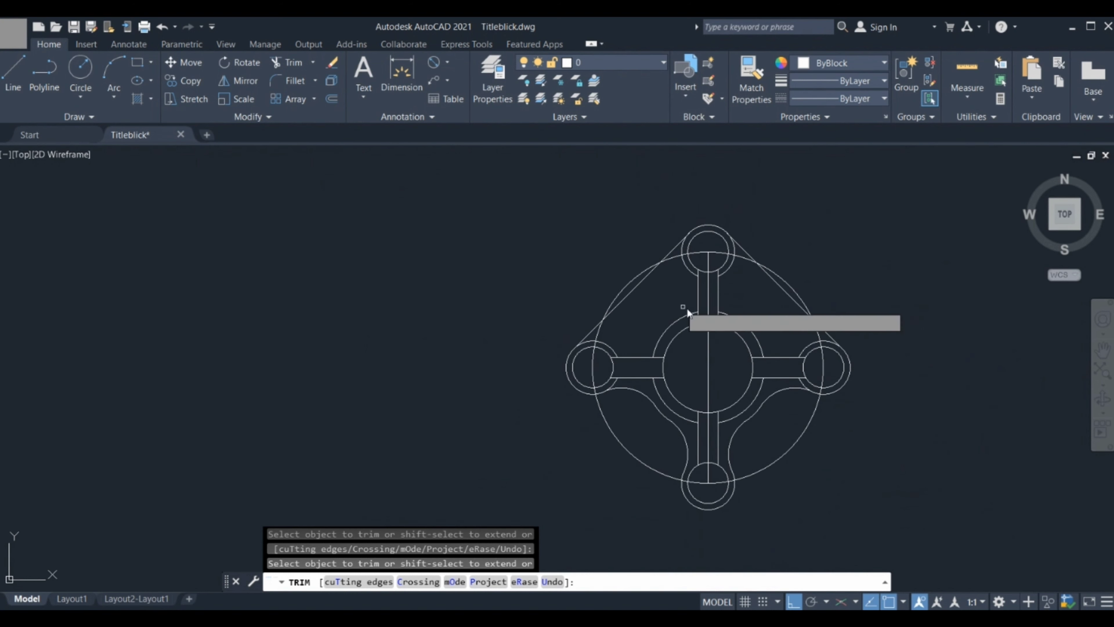
scroll(677, 301, "up", 1)
scroll(704, 274, "up", 1)
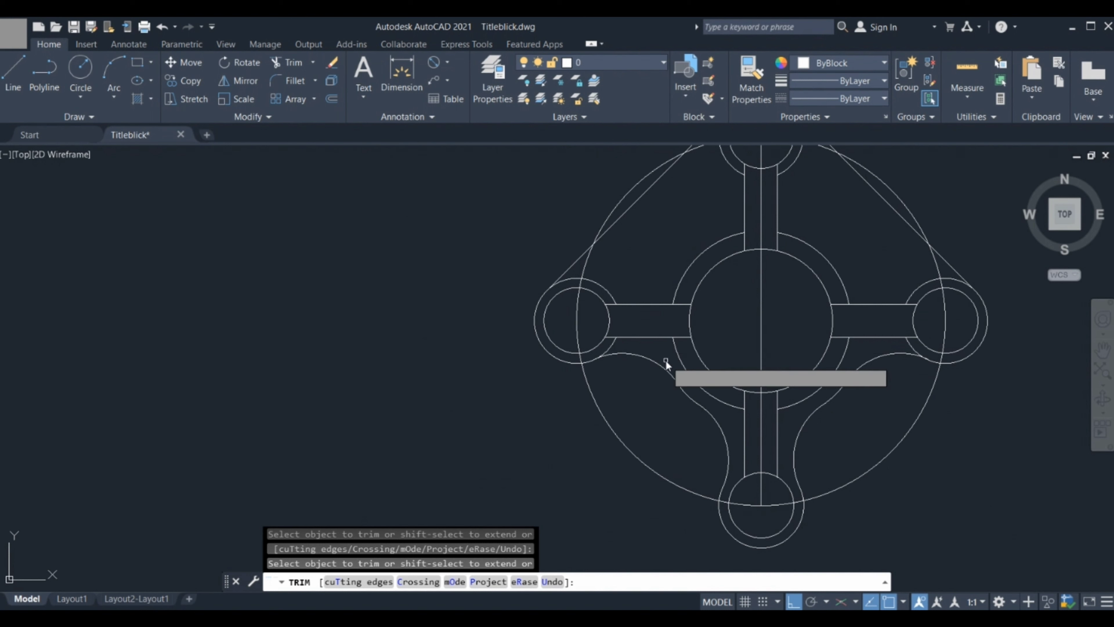
middle_click_drag(666, 359, 668, 443)
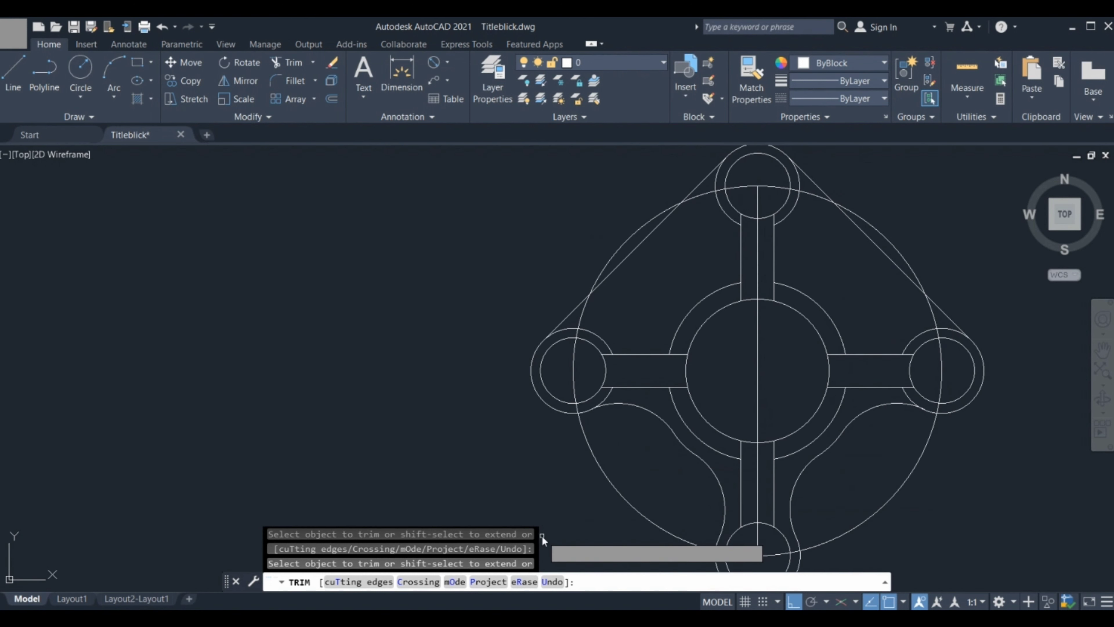
key("Escape")
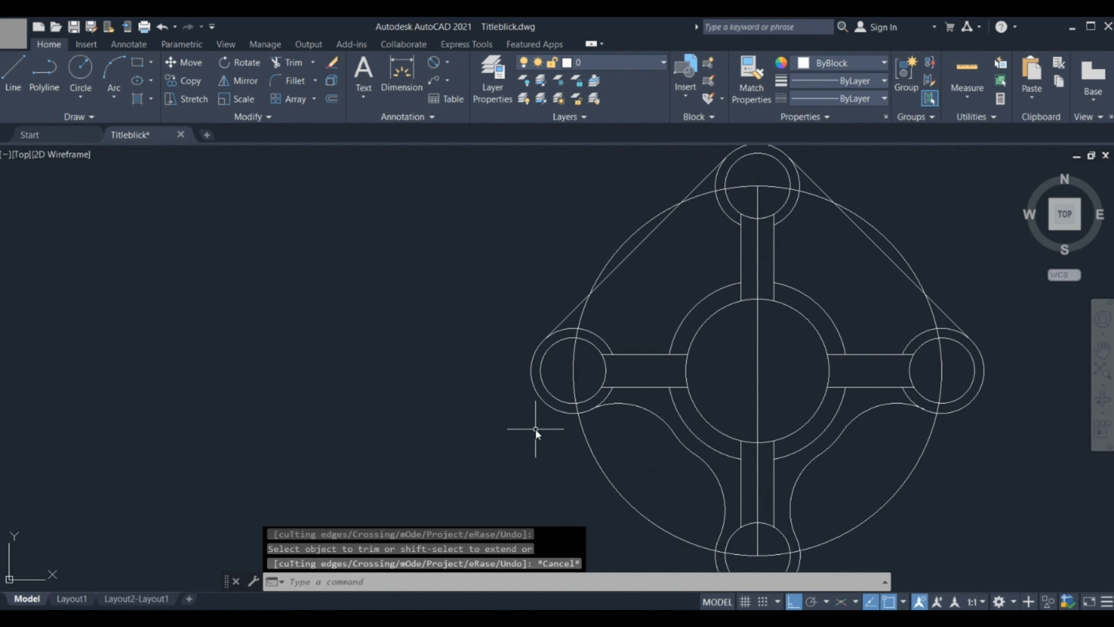
Step: Give the large pitch circle and vertical centre line the CENTER linetype
middle_click_drag(535, 429, 531, 428)
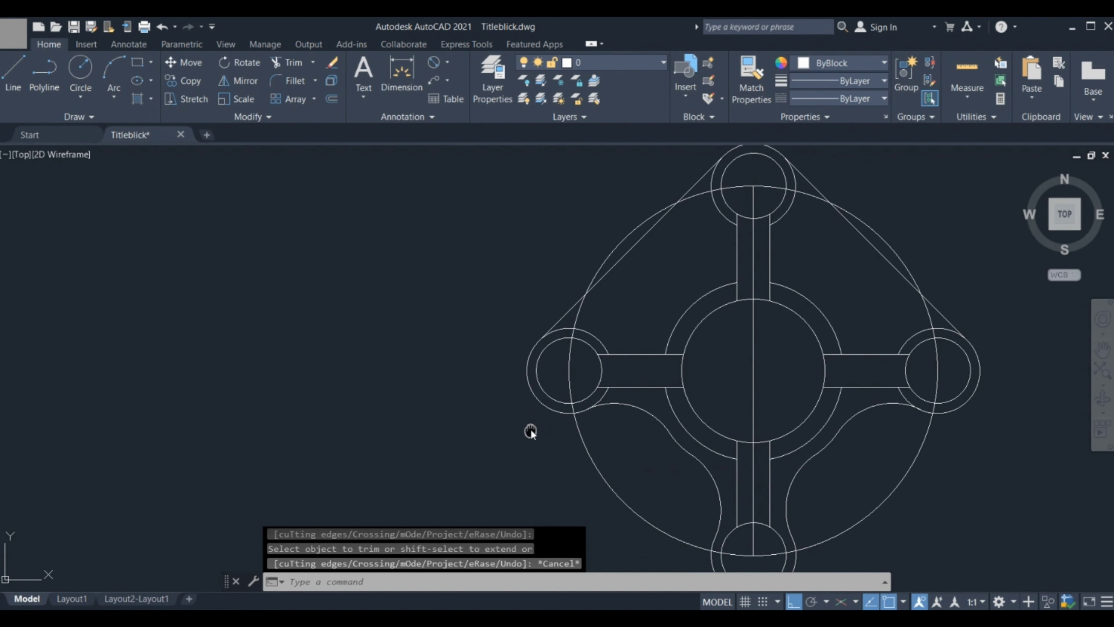
mouse_move(523, 382)
middle_mouse_down()
mouse_move(510, 371)
mouse_move(499, 392)
mouse_move(511, 412)
middle_mouse_up()
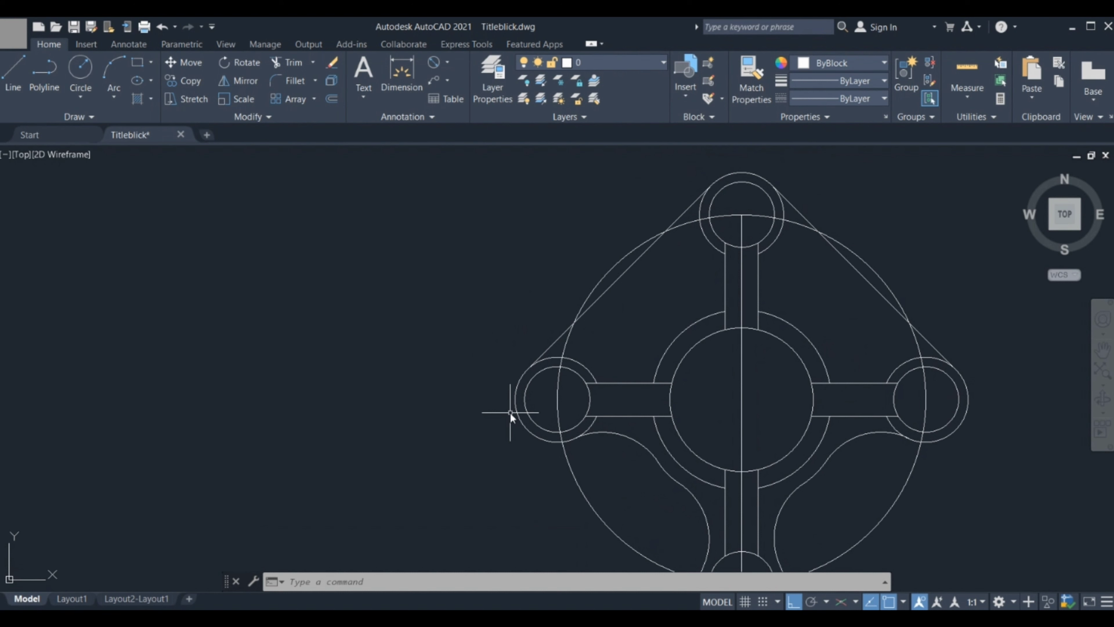
left_click(588, 297)
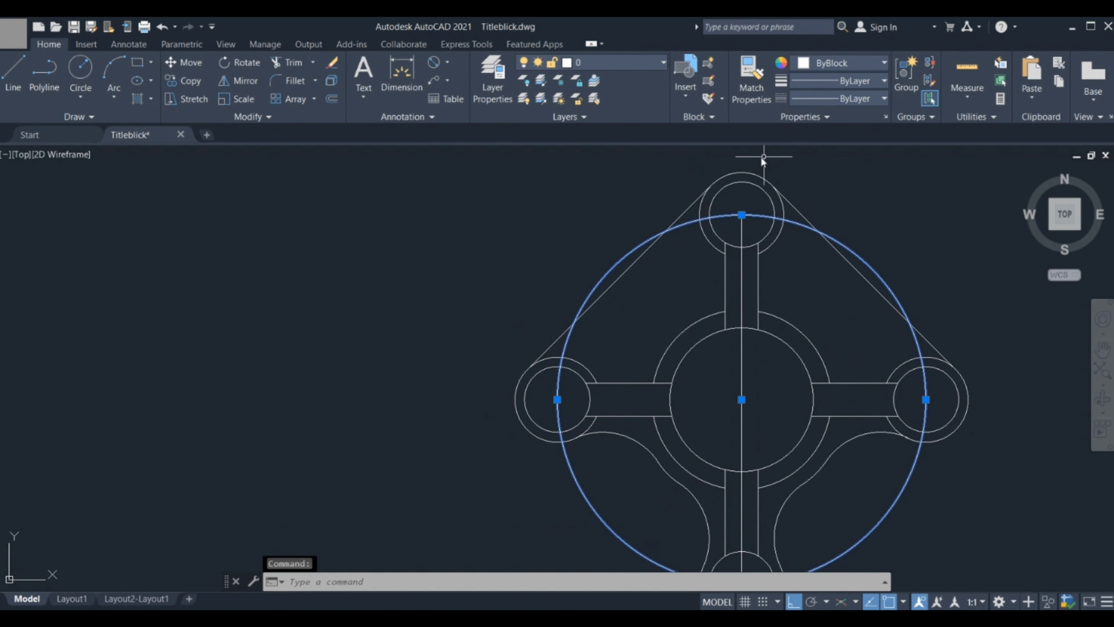
left_click(741, 254)
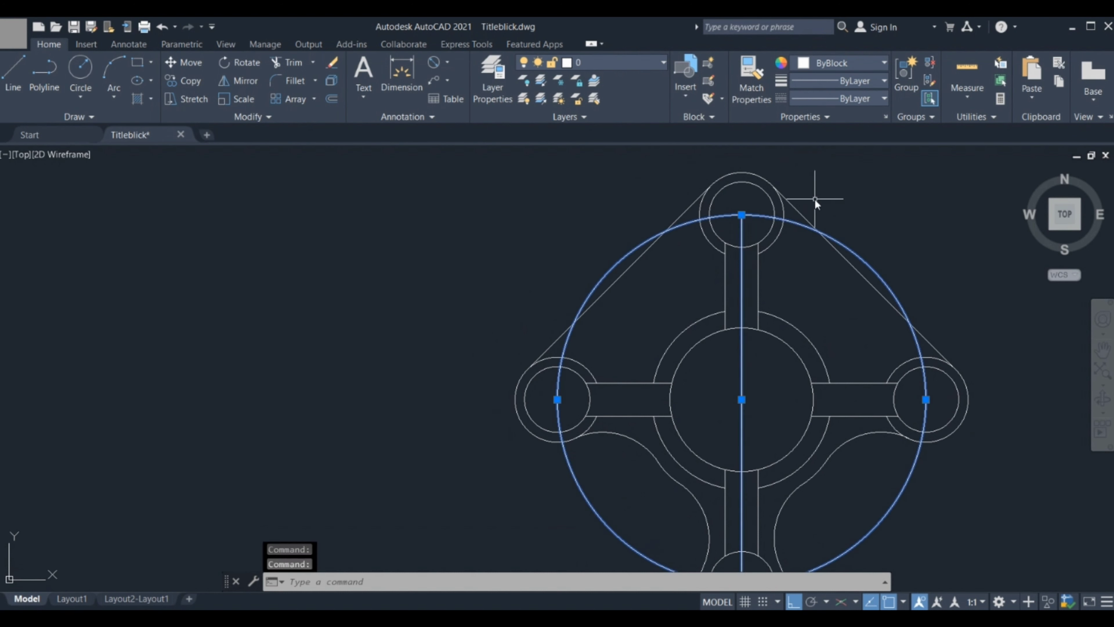
mouse_move(767, 302)
middle_mouse_down()
mouse_move(741, 274)
mouse_move(731, 324)
middle_mouse_up()
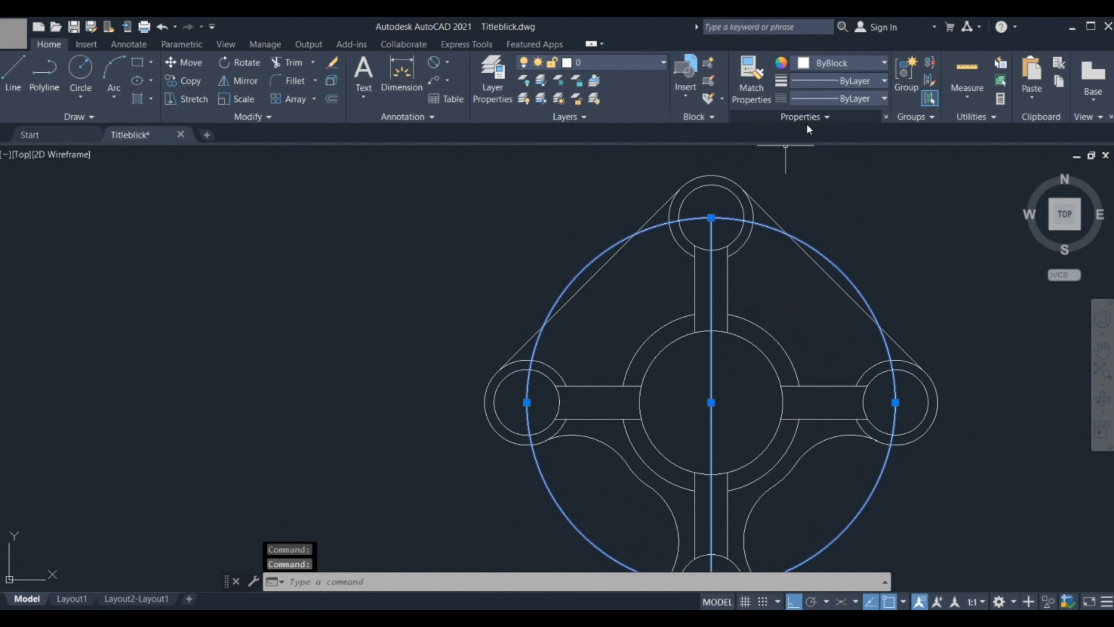
left_click(826, 100)
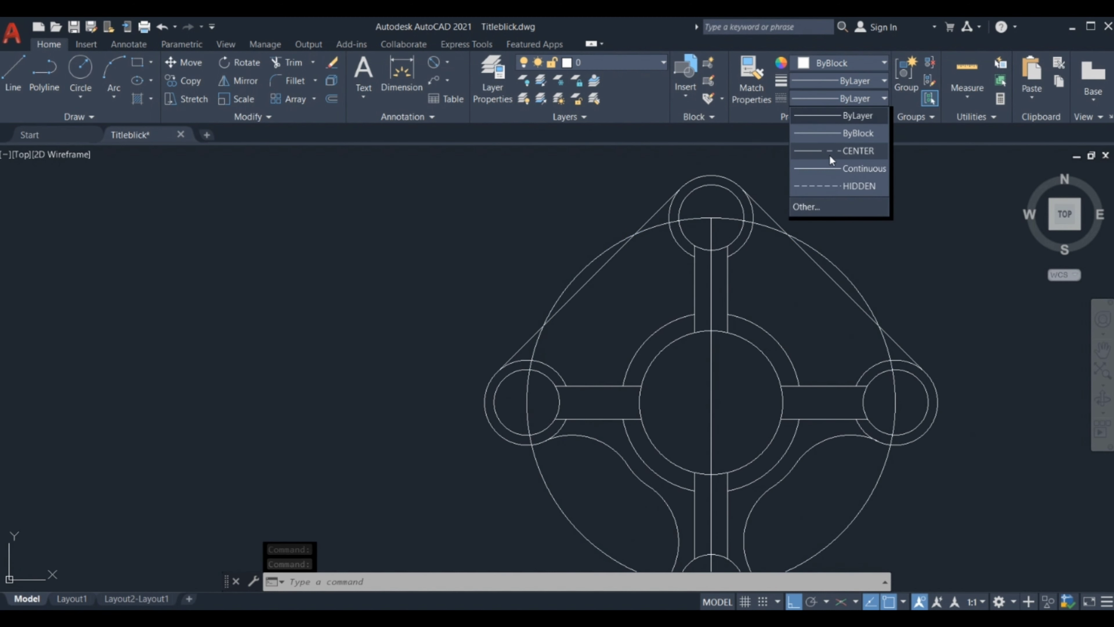
left_click(830, 152)
type("PR")
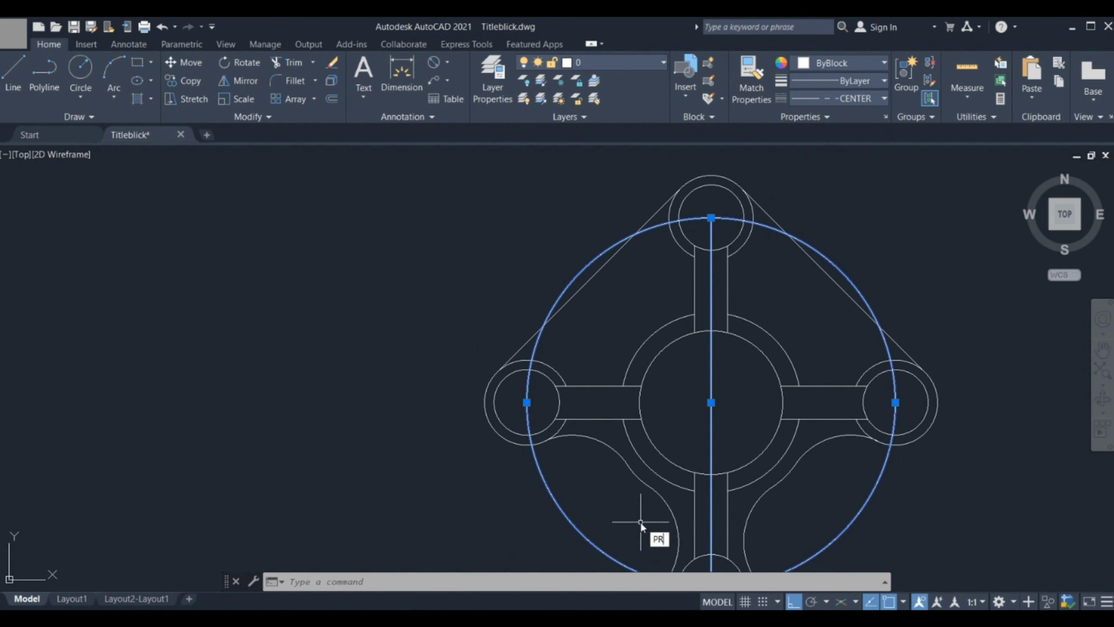
Step: Set their linetype scale to 5, then 10, in the Properties palette
key("Return")
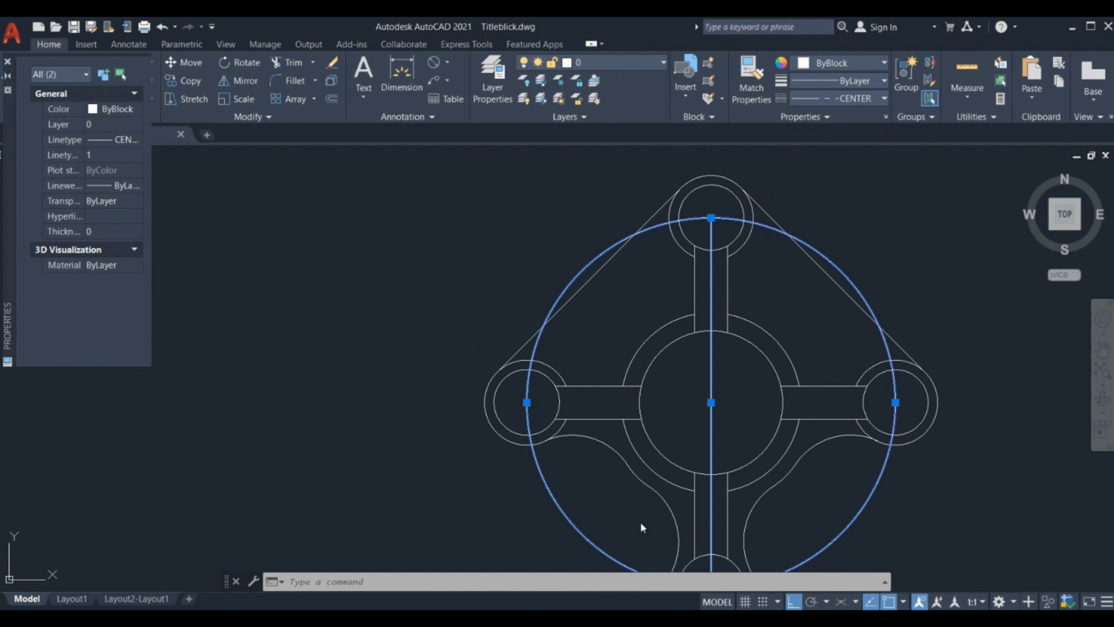
left_click(101, 156)
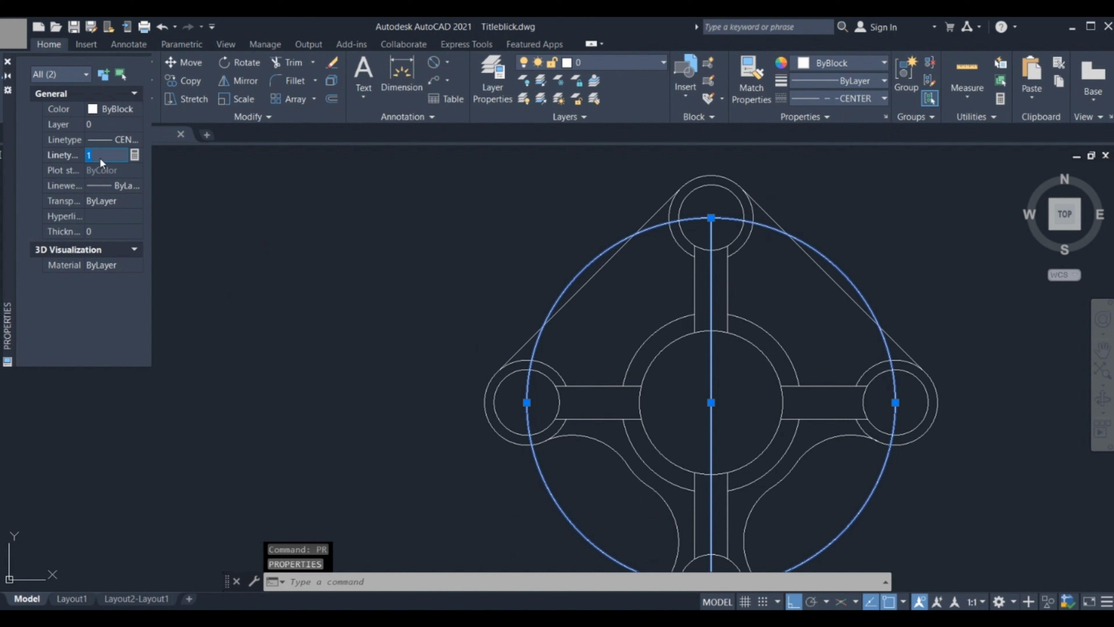
type("5")
key("Return")
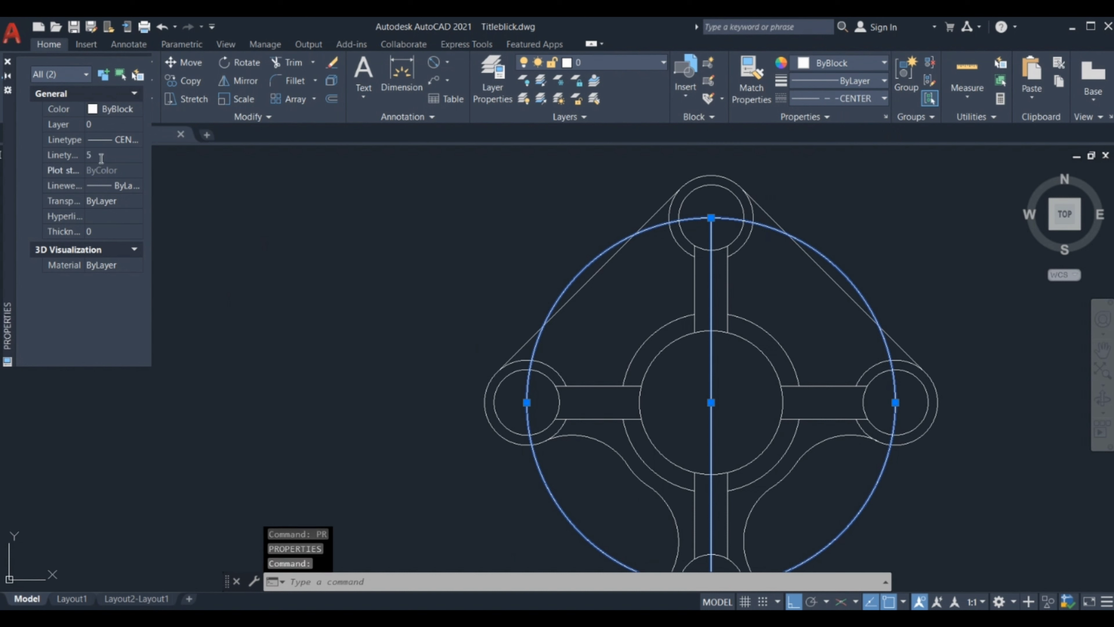
type("10")
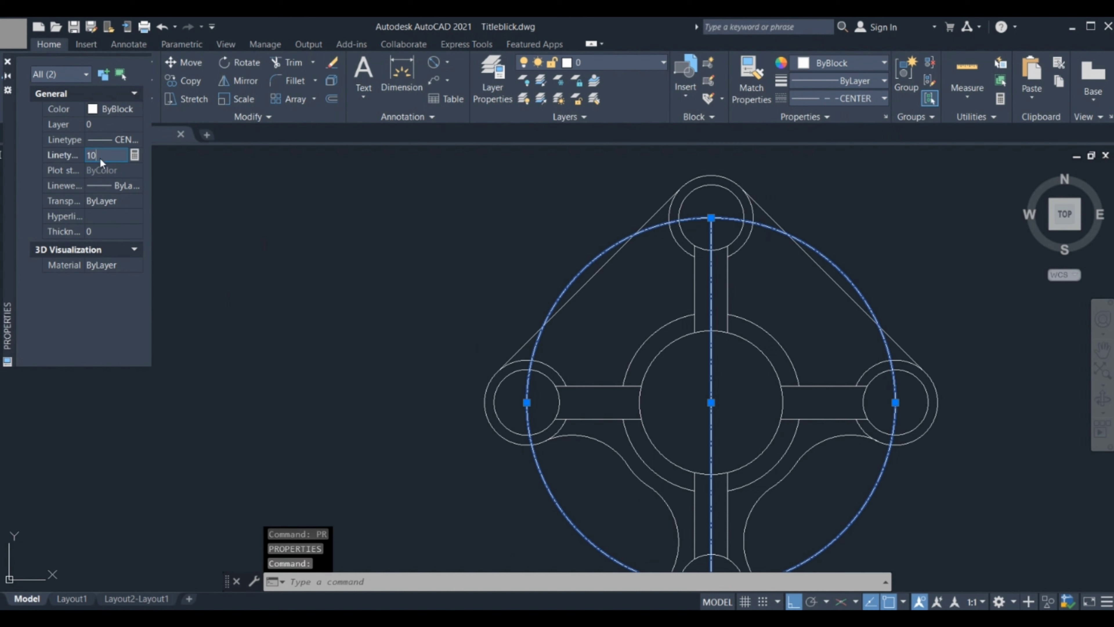
key("Return")
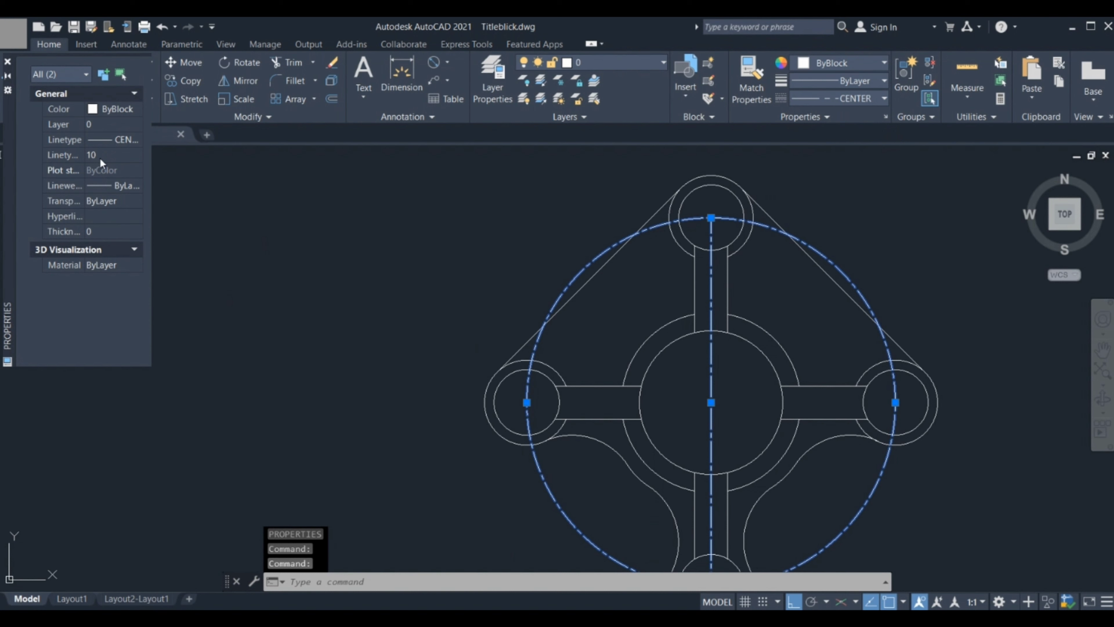
left_click(8, 61)
Step: Clear the selection and run MULTIPLE with DDI for repeated diameter dimensioning
key("Escape")
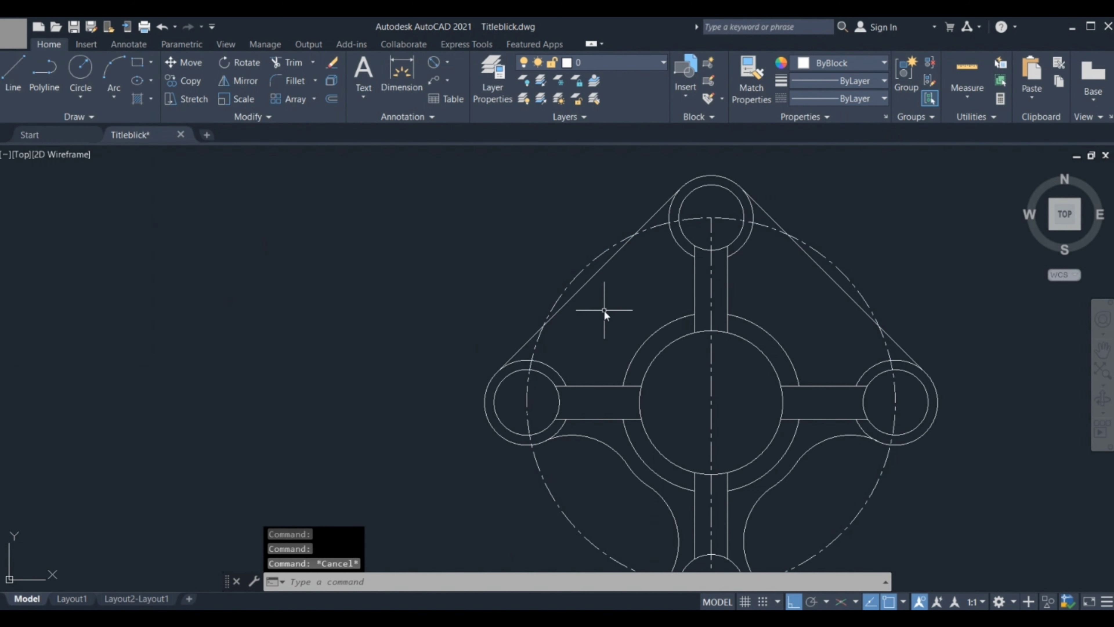
mouse_move(582, 341)
middle_mouse_down()
mouse_move(559, 286)
mouse_move(584, 395)
mouse_move(608, 390)
mouse_move(610, 416)
mouse_move(554, 388)
middle_mouse_up()
scroll(587, 410, "down", 3)
scroll(607, 390, "up", 2)
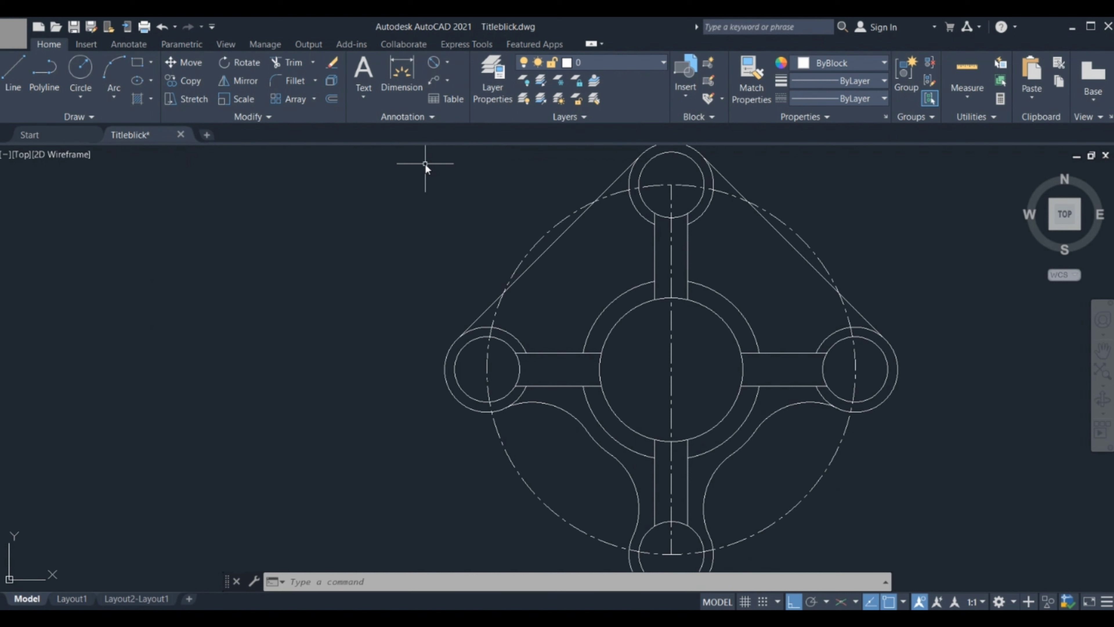
type("m")
type("ultiple")
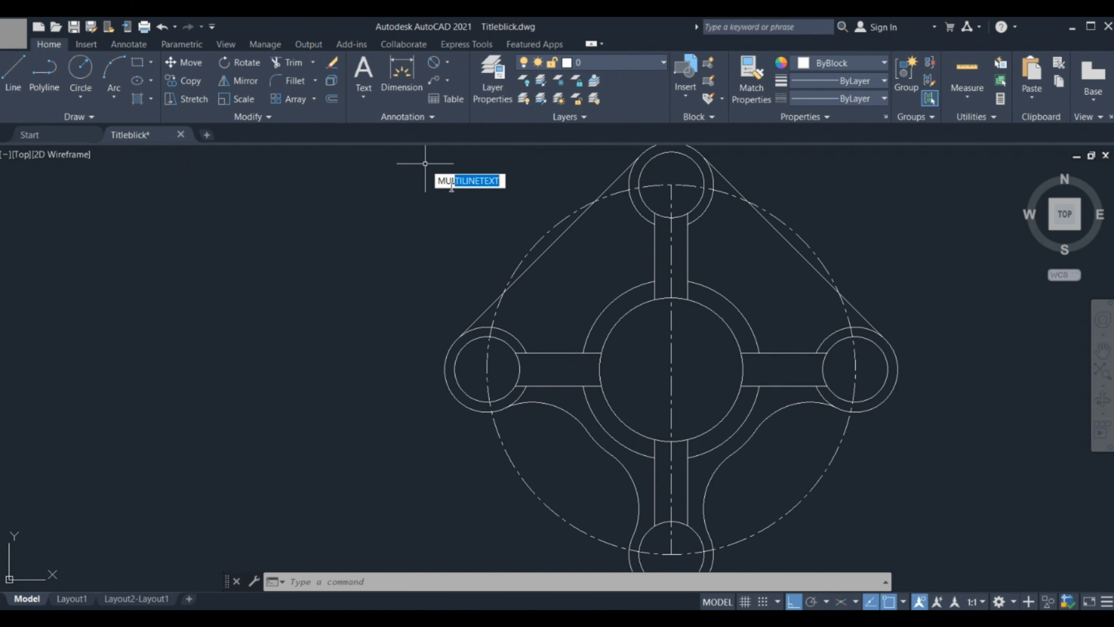
key("Return")
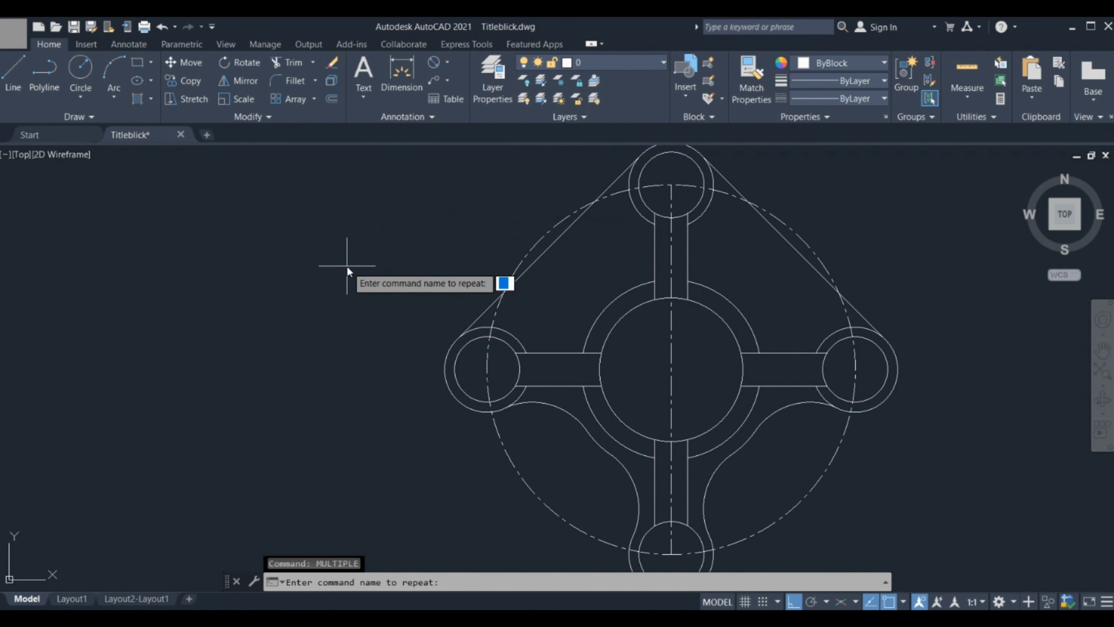
type("dd")
type("i")
key("Return")
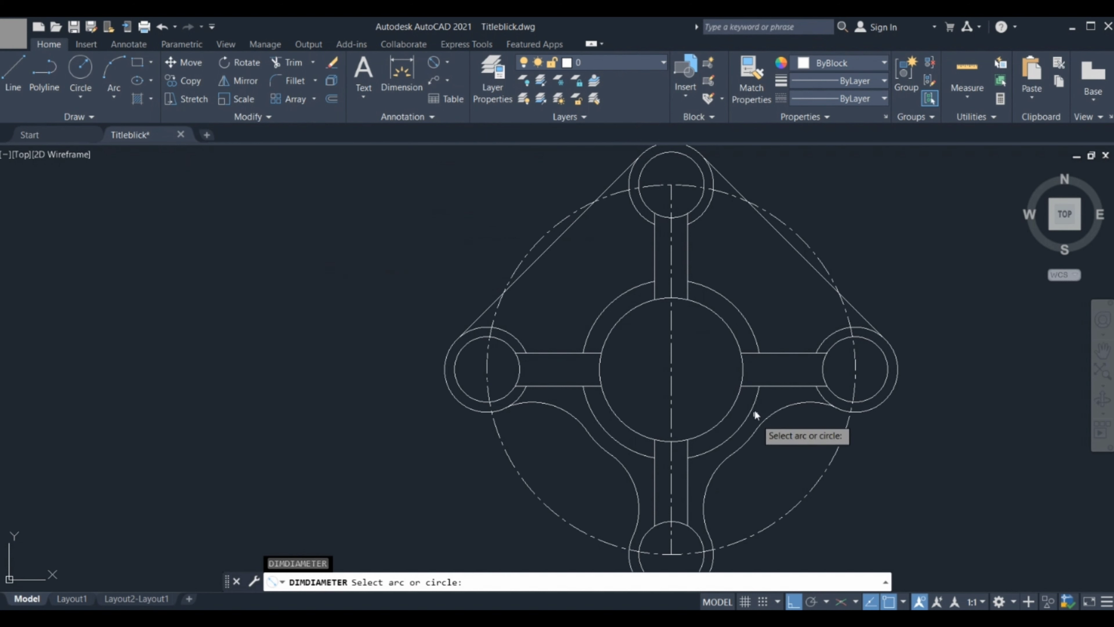
left_click(753, 435)
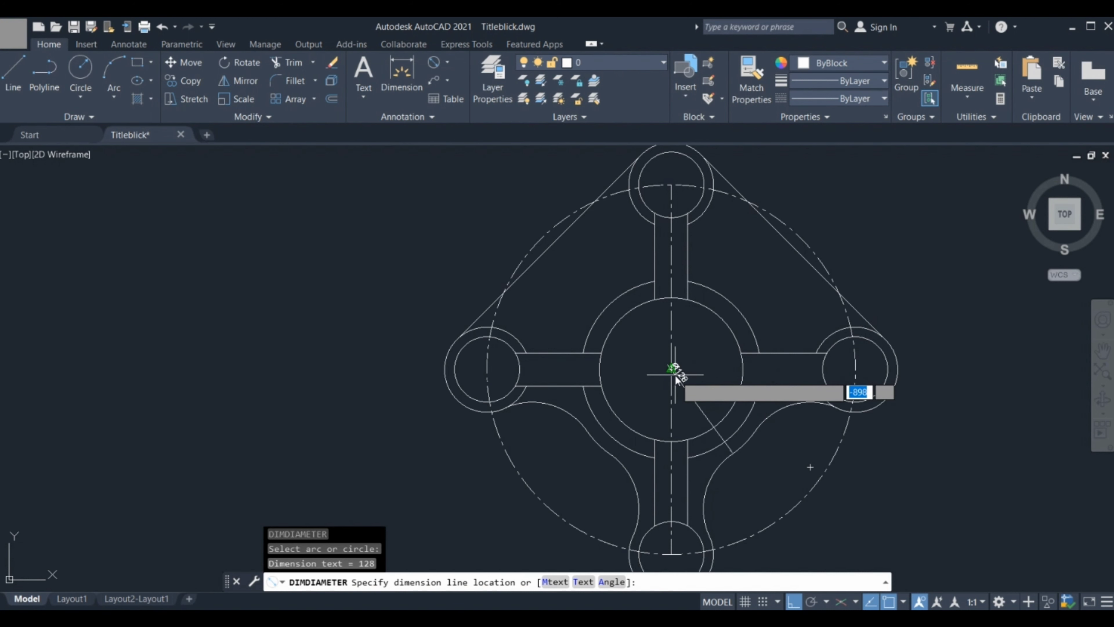
left_click(676, 375)
scroll(674, 370, "up", 4)
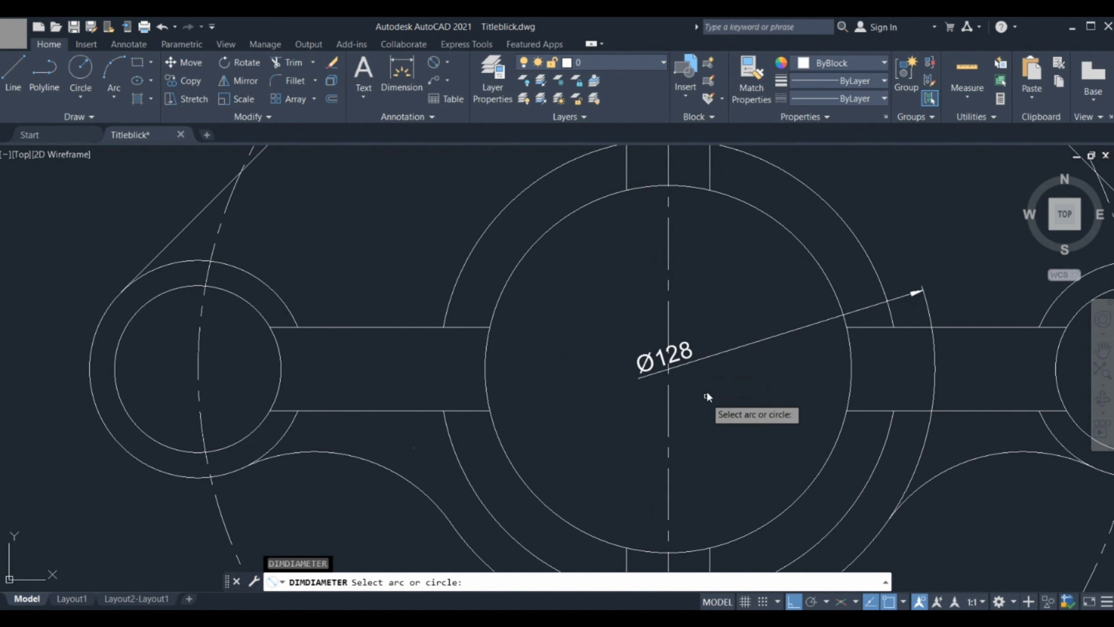
scroll(664, 376, "down", 2)
scroll(670, 385, "down", 2)
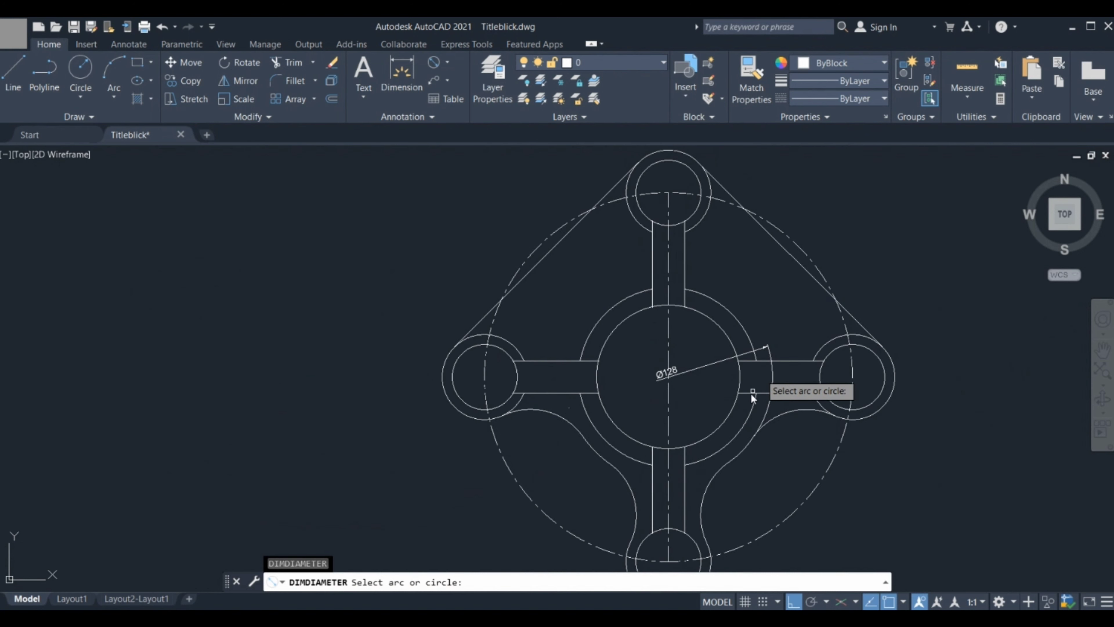
scroll(734, 371, "up", 2)
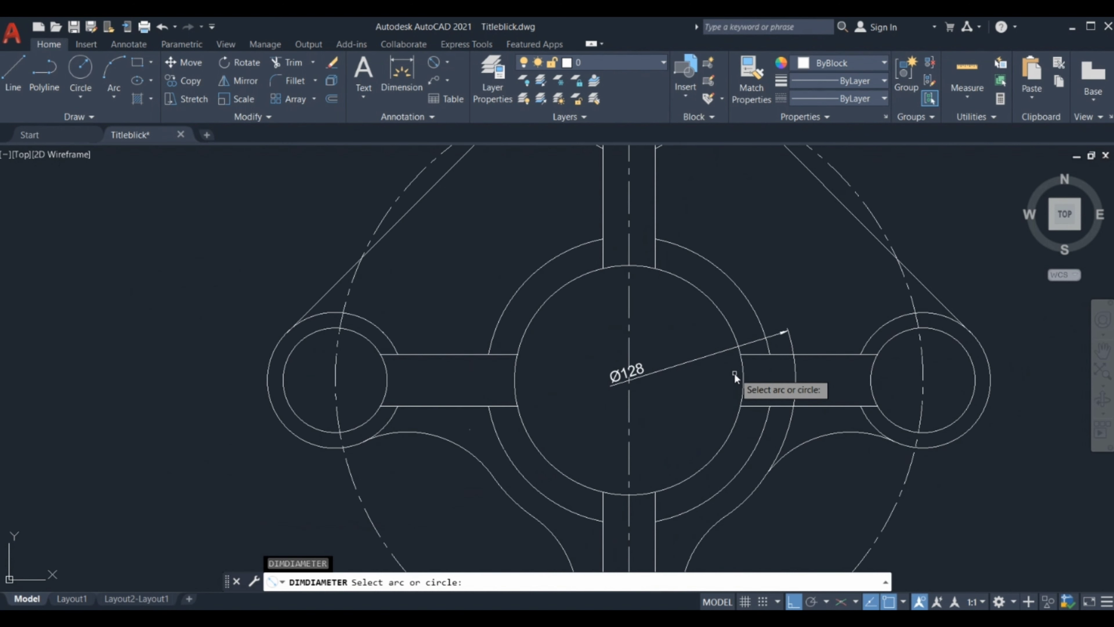
key("Escape")
left_click(639, 376)
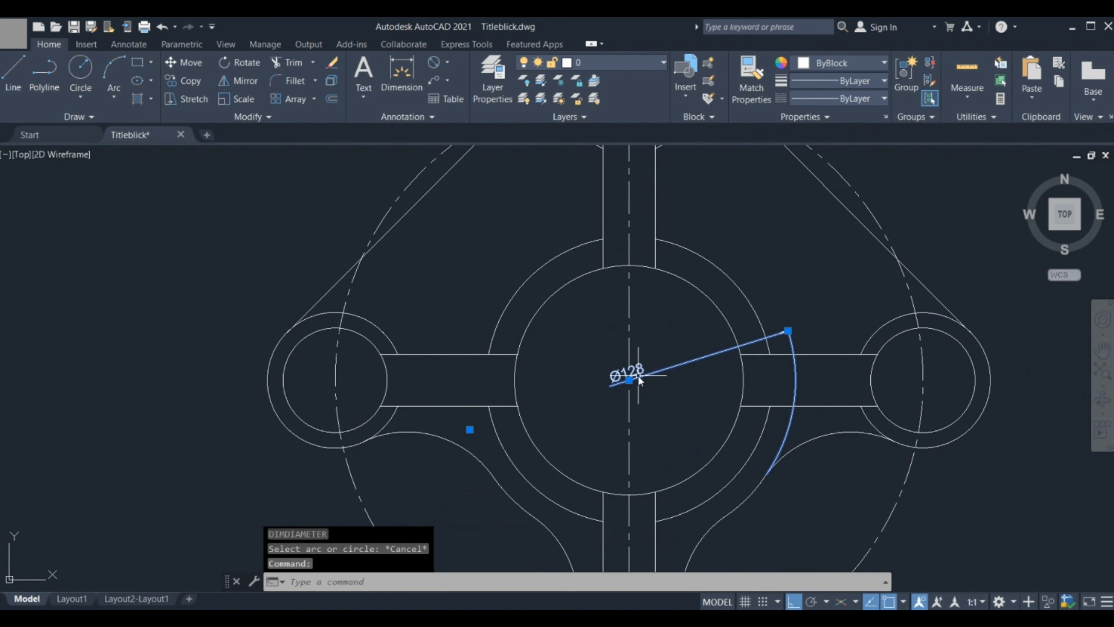
key("Delete")
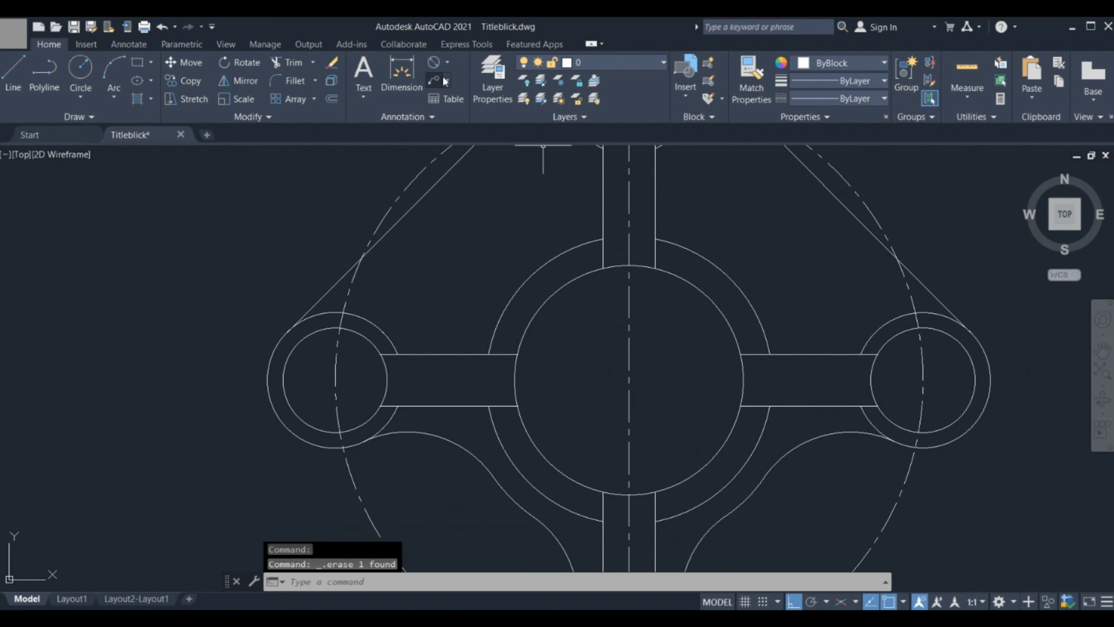
left_click(433, 69)
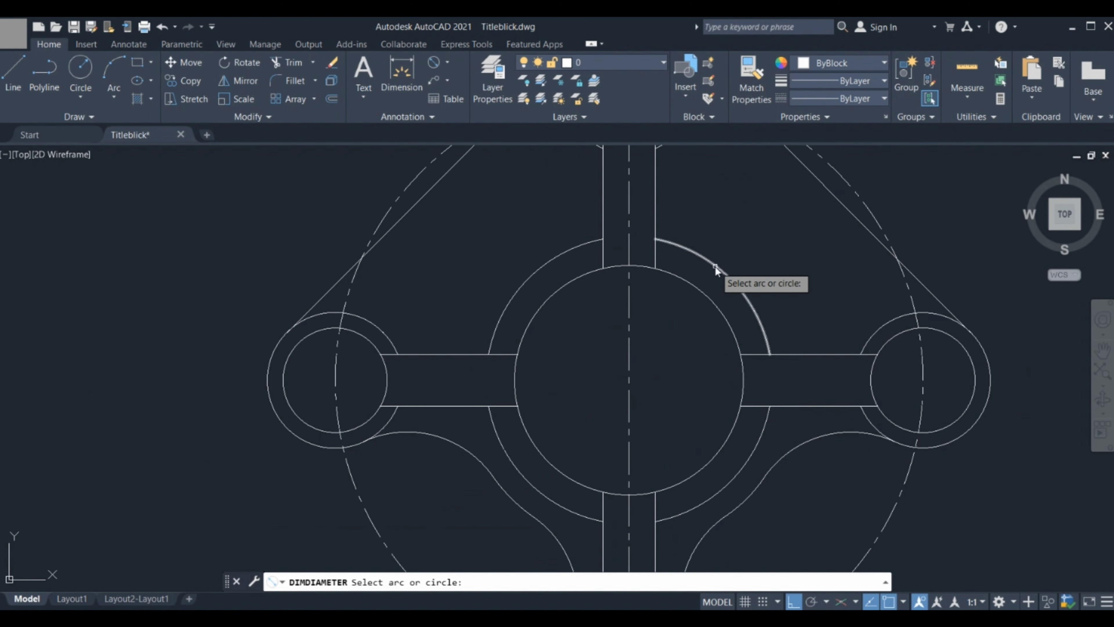
Step: Place a Ø128 diameter dimension outside the hub ring's lower-right arc
middle_click_drag(755, 487, 665, 368)
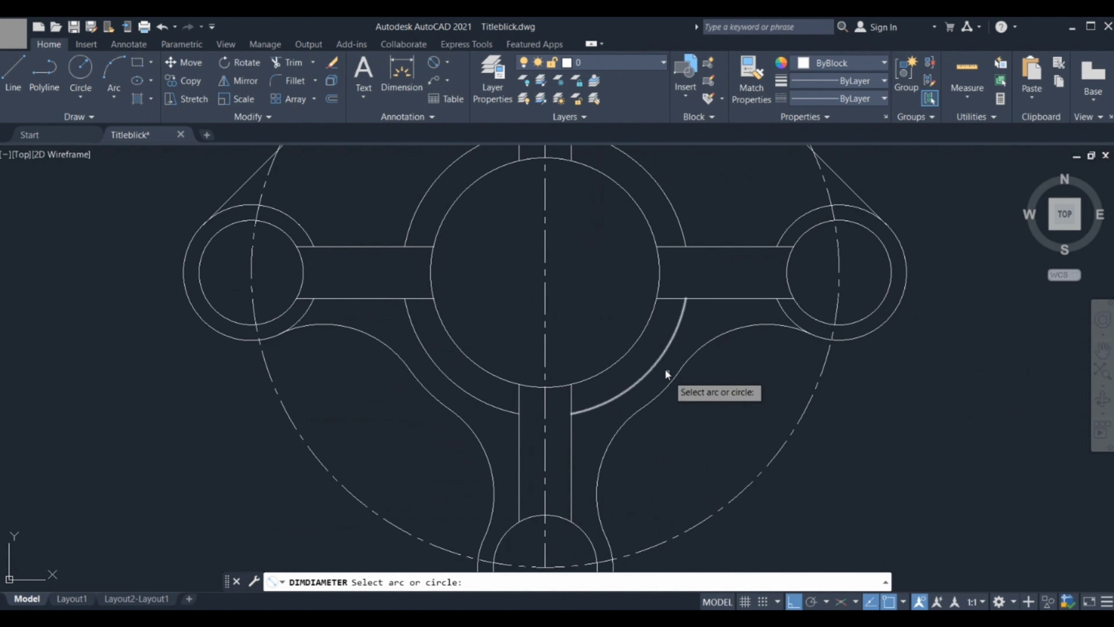
left_click(671, 379)
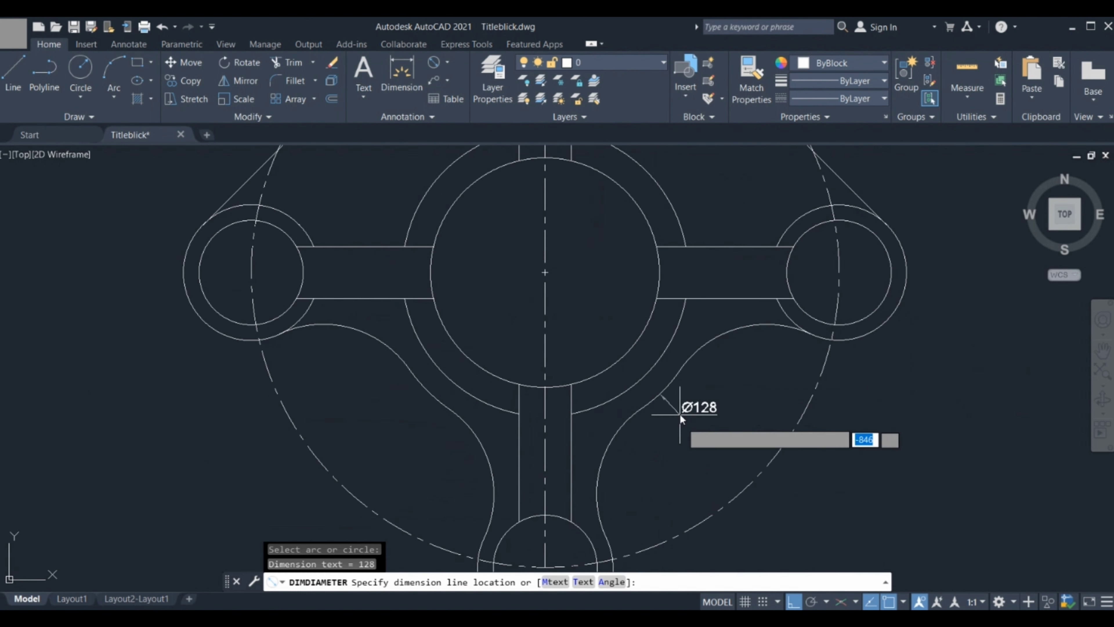
left_click(688, 430)
key("Return")
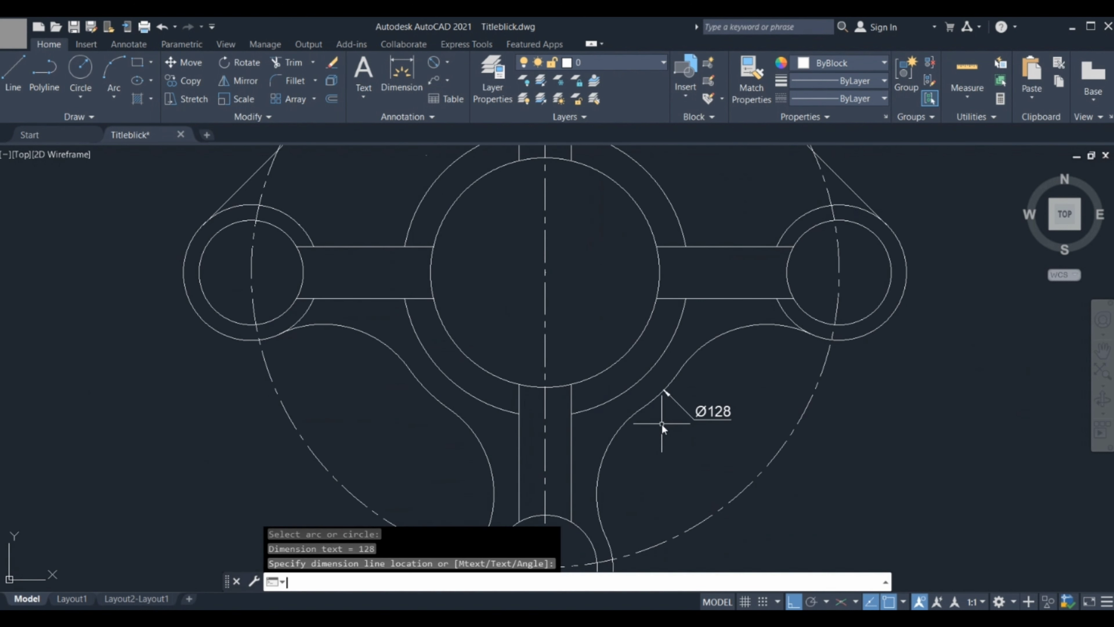
Step: End diameter dimensioning and start MULTIPLE mode for the next command
middle_click_drag(671, 400, 751, 373)
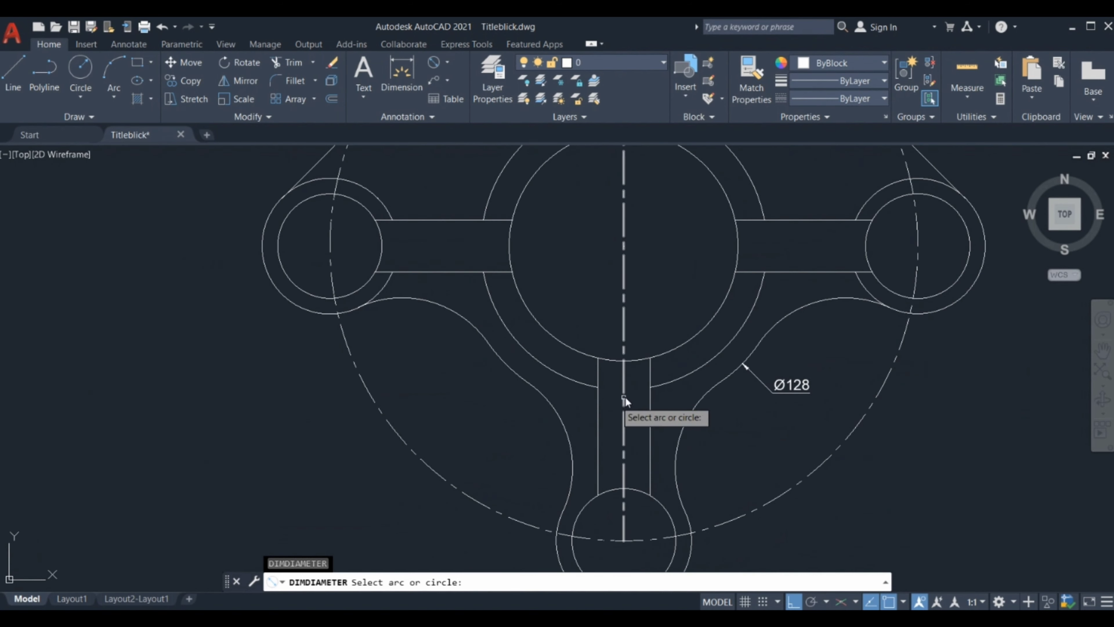
key("Escape")
middle_click_drag(600, 392, 646, 365)
type("MU")
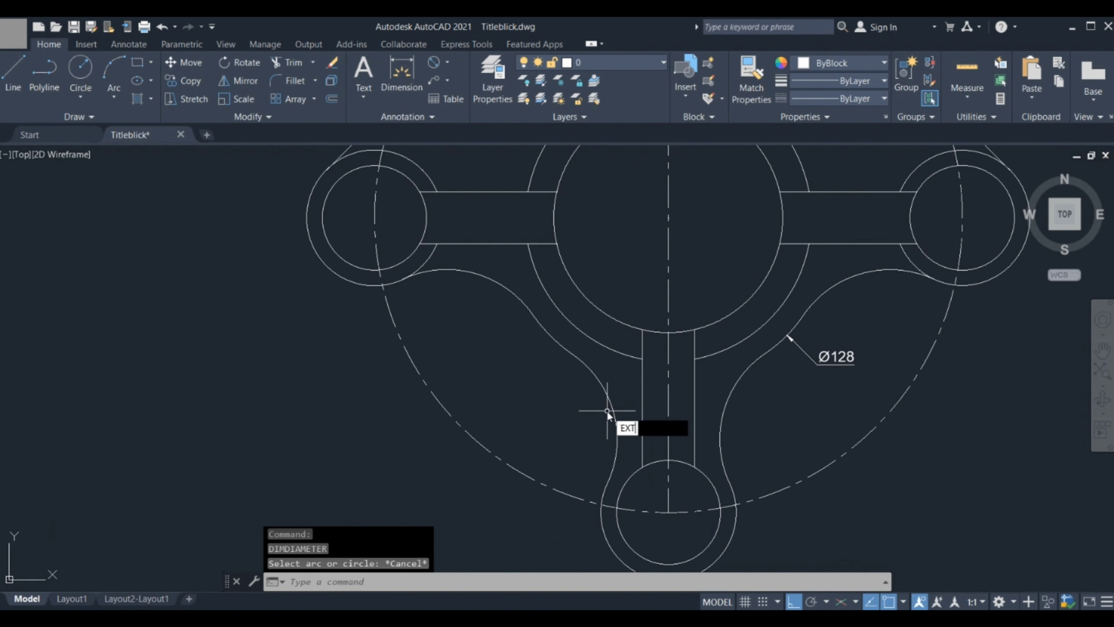
type("LTIPLE")
key("Return")
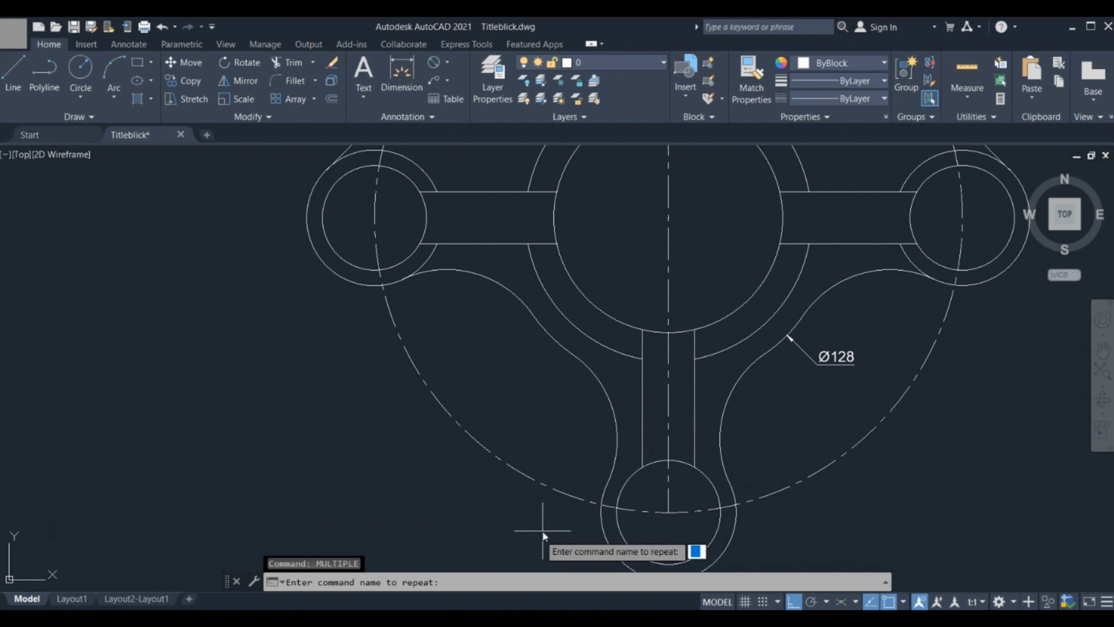
Step: Run DDI and place a Ø88 diameter dimension on the central hole
type("DDI")
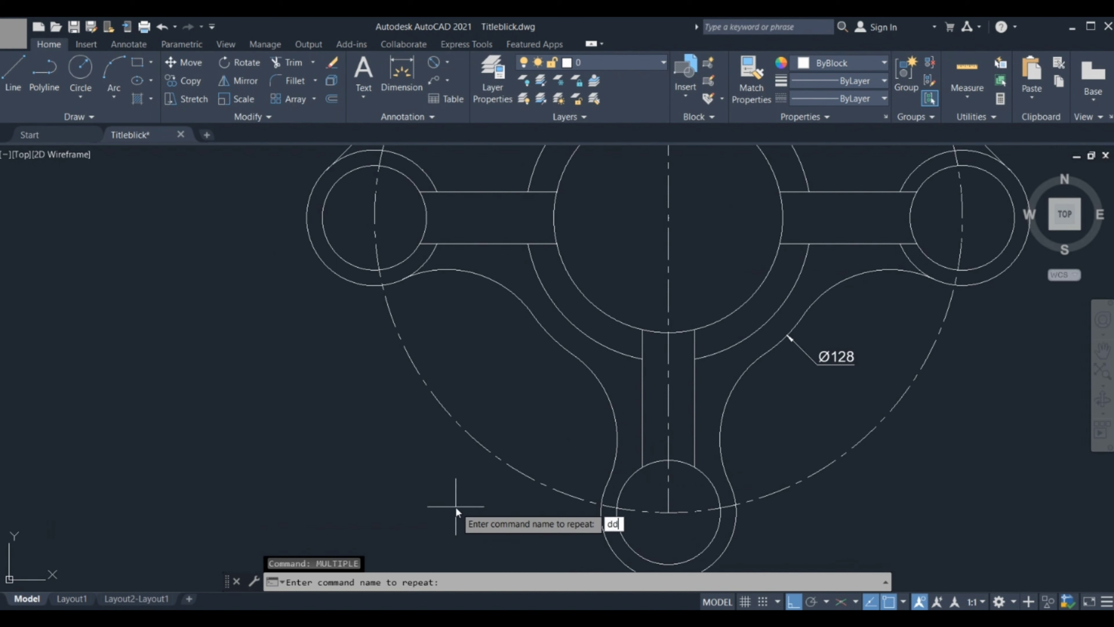
key("Return")
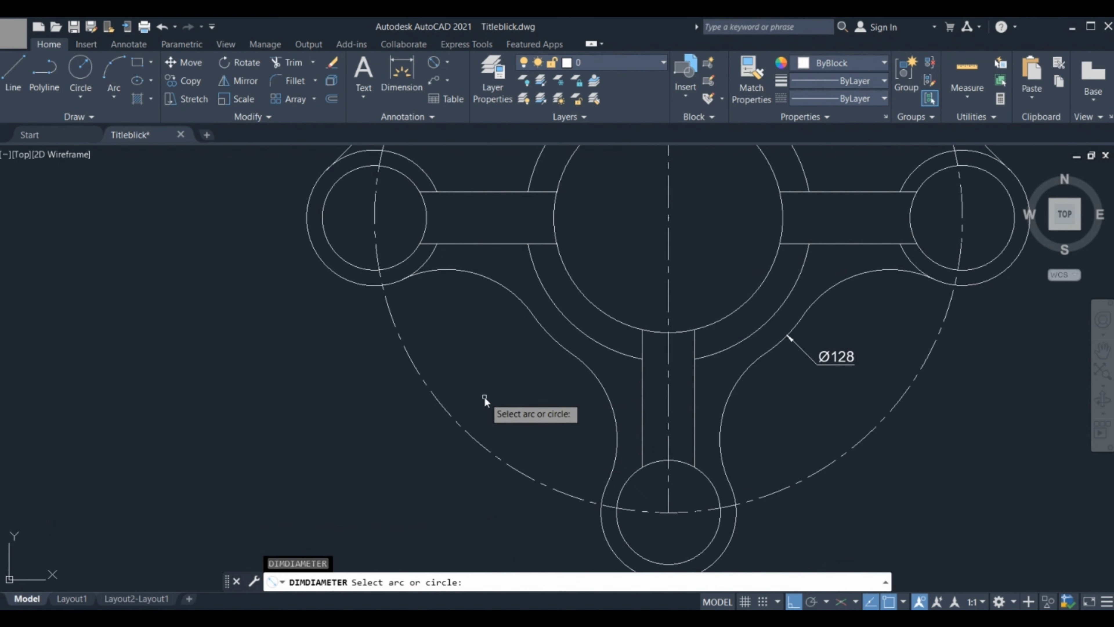
mouse_move(517, 346)
middle_mouse_down()
mouse_move(558, 393)
mouse_move(434, 452)
middle_mouse_up()
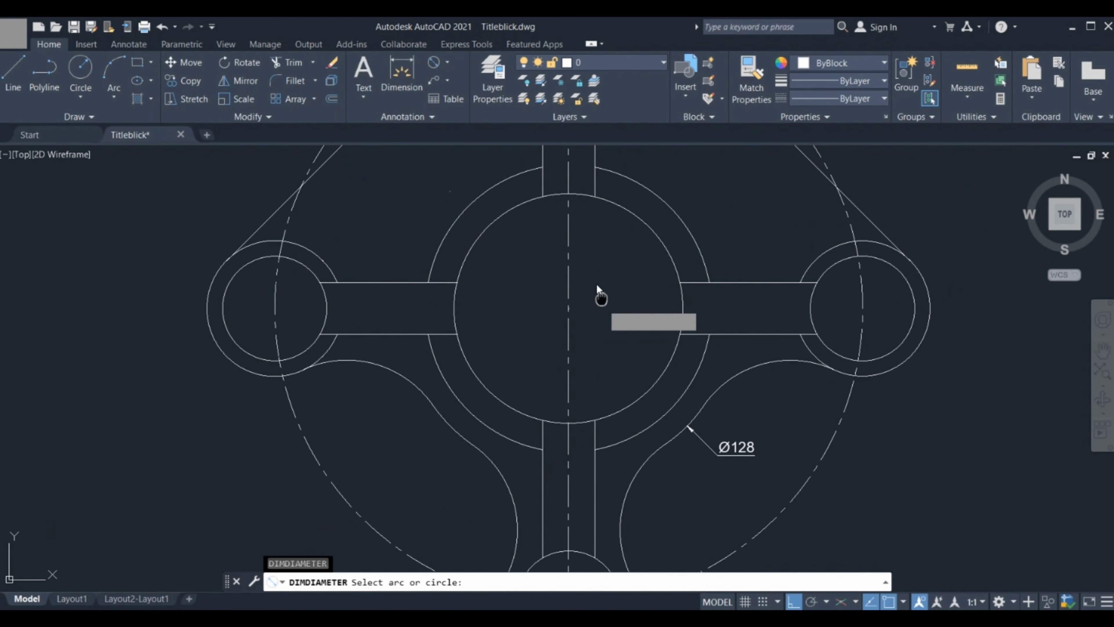
middle_click_drag(596, 283, 613, 367)
left_click(633, 316)
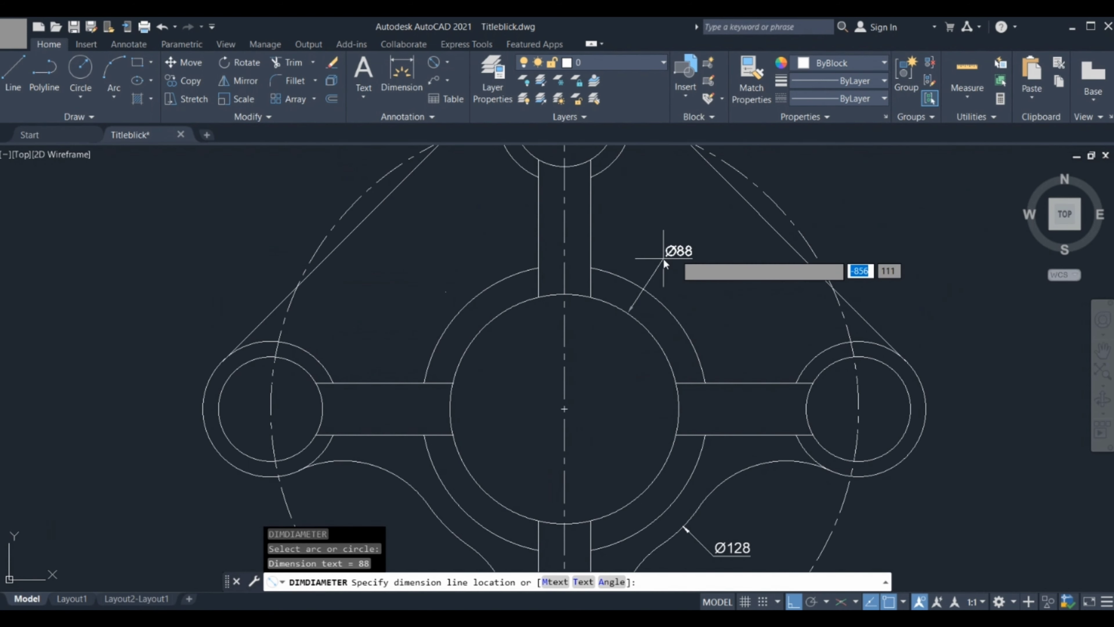
left_click(688, 257)
key("Return")
Step: Place a Ø226 diameter dimension outside the dashed pitch circle
middle_click_drag(536, 317, 631, 256)
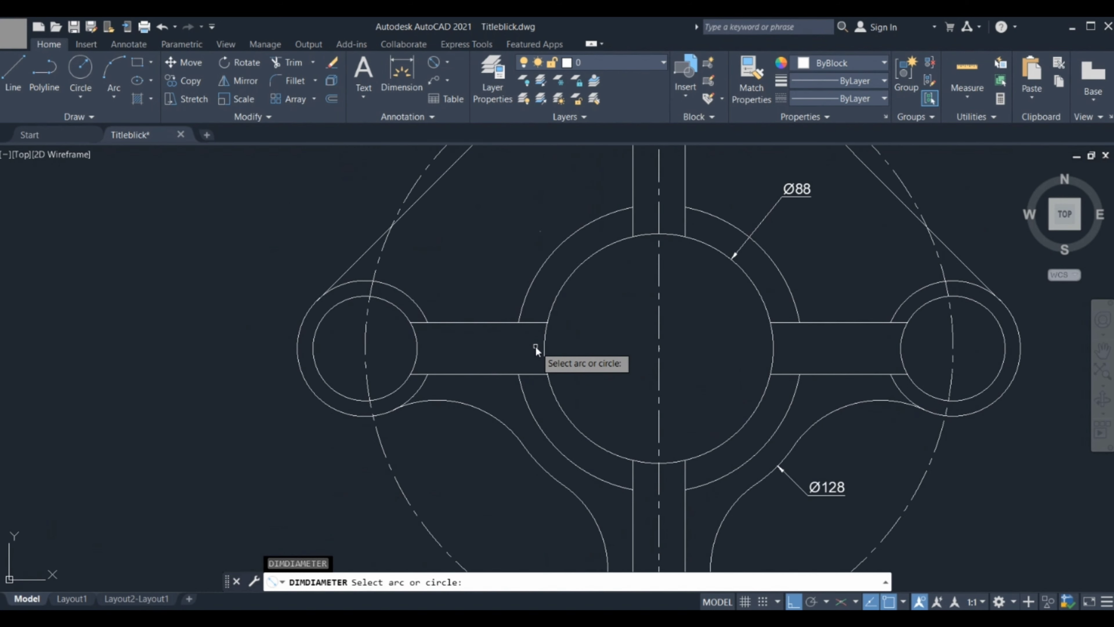
middle_click_drag(535, 346, 436, 341)
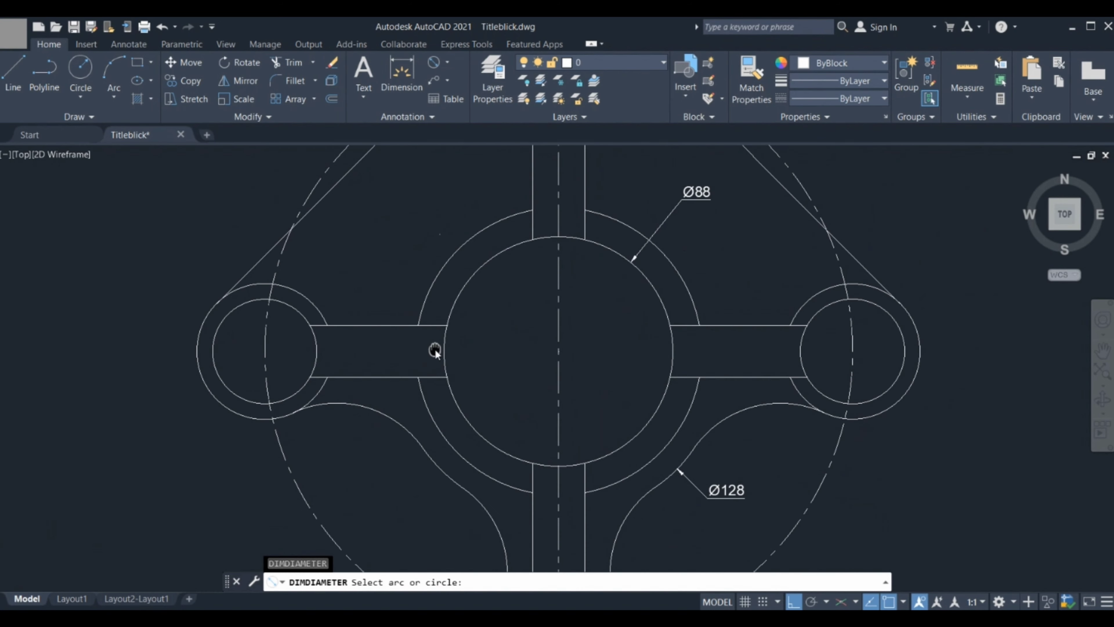
middle_click_drag(383, 452, 376, 378)
left_click(342, 477)
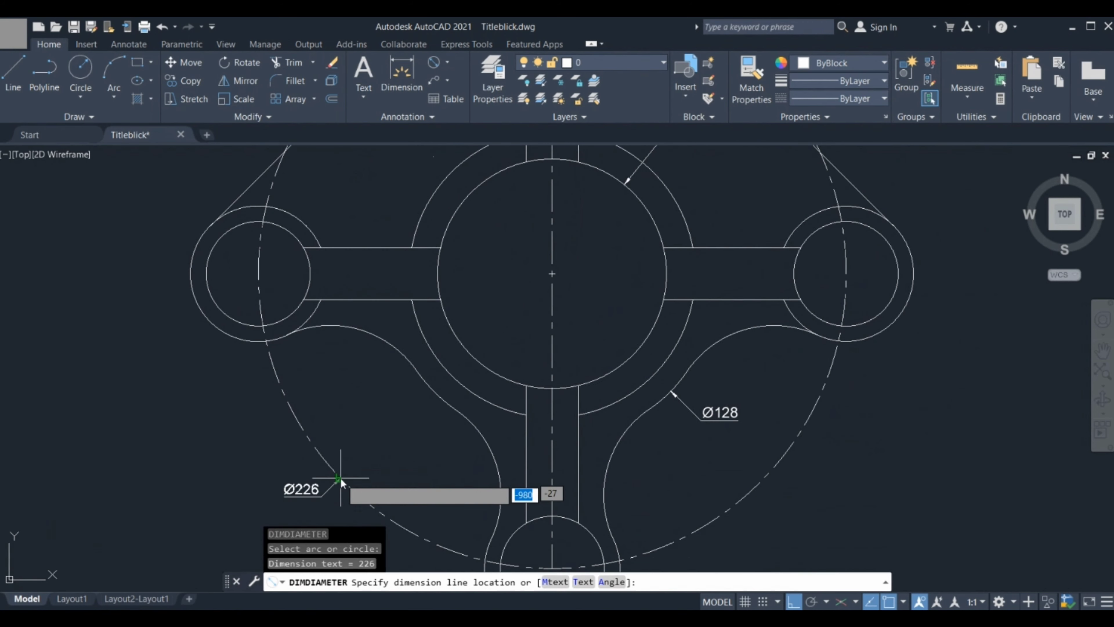
middle_click_drag(435, 343, 443, 386)
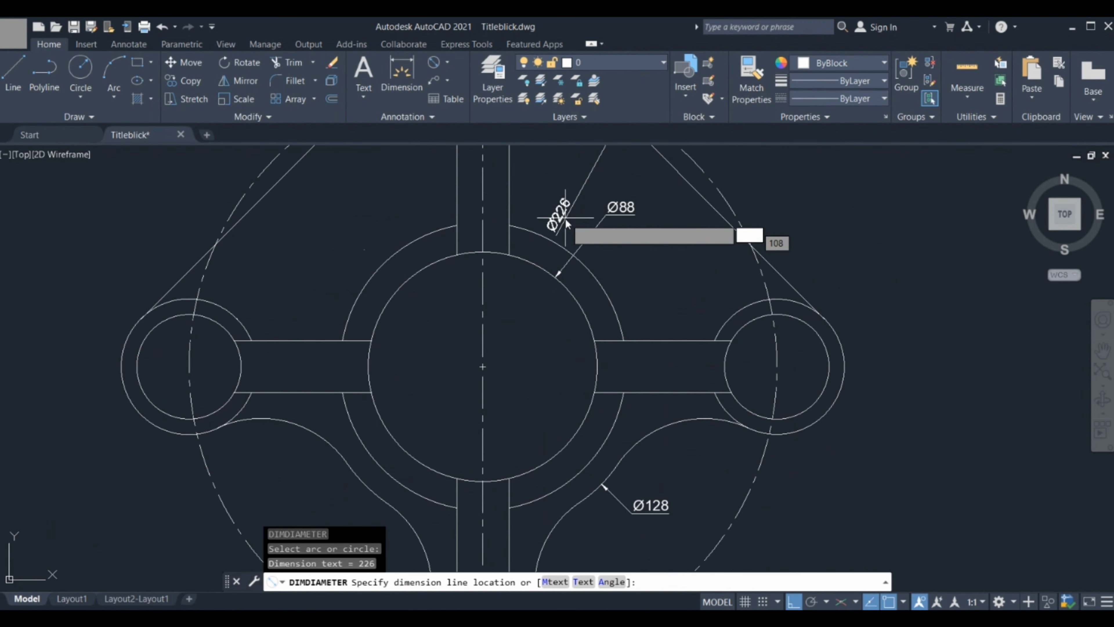
middle_click_drag(557, 286, 552, 366)
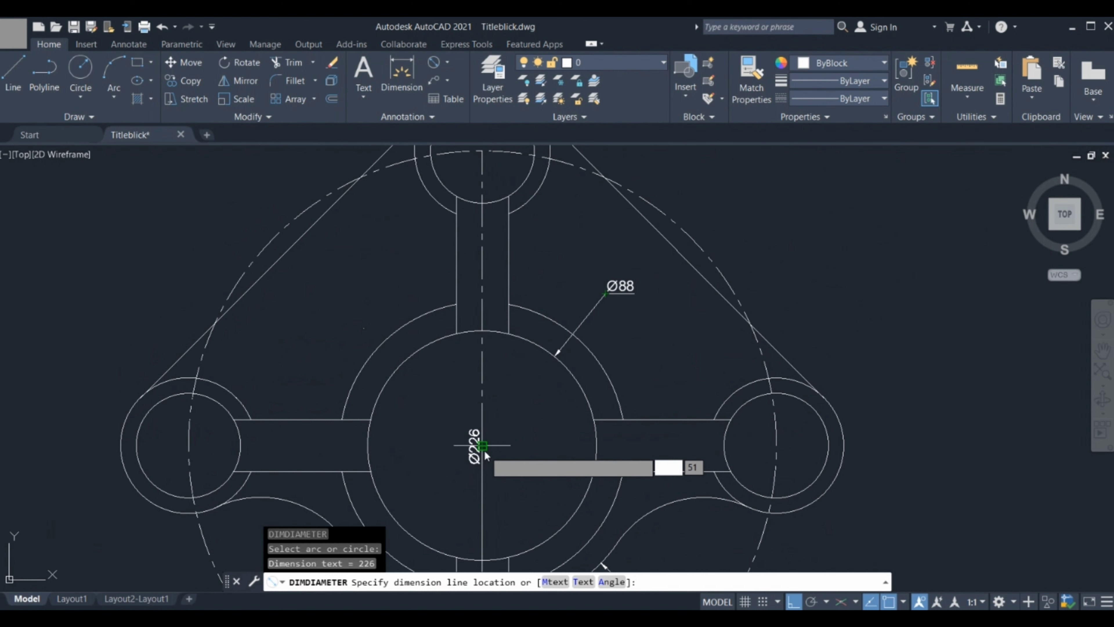
scroll(612, 242, "down", 5)
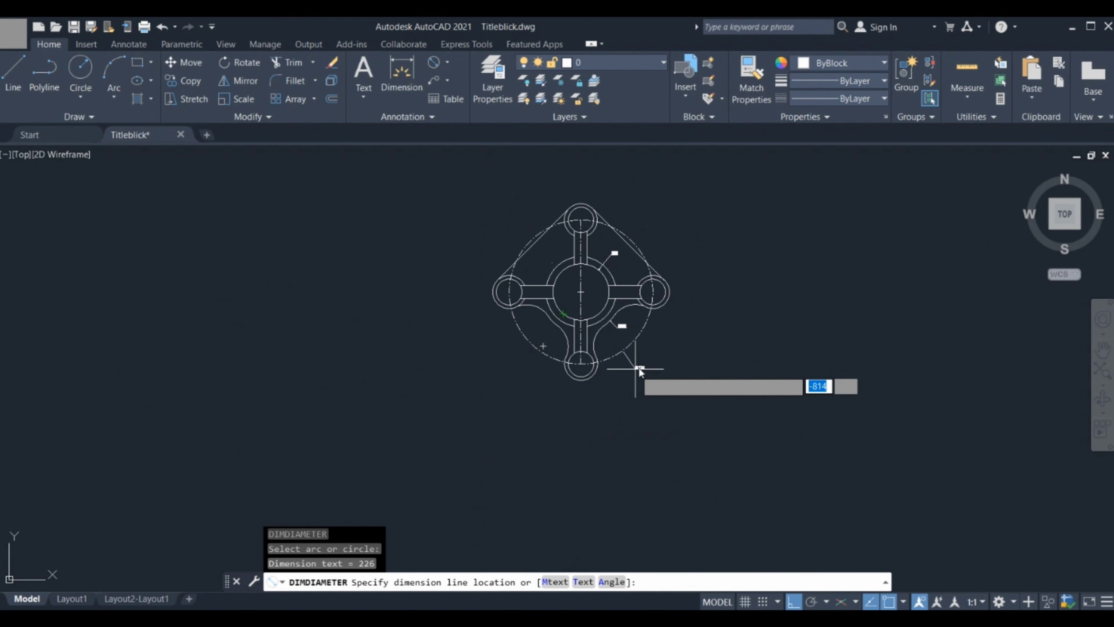
scroll(632, 369, "up", 4)
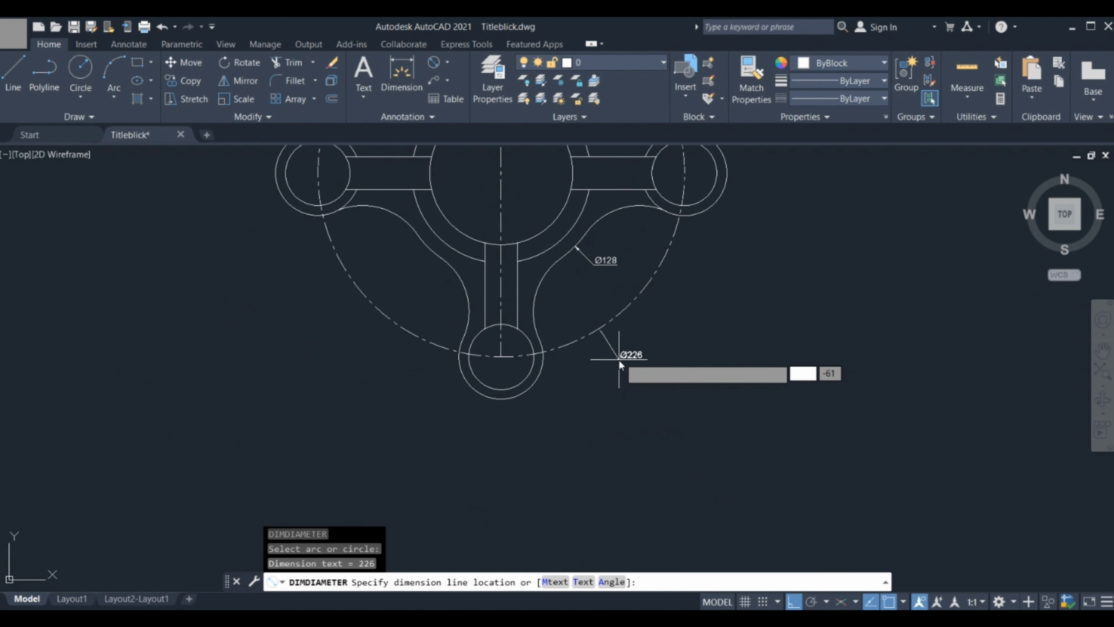
left_click(619, 360)
Step: Bring the whole part back into view and stop diameter dimensioning
key("Return")
scroll(609, 306, "up", 5)
scroll(605, 331, "down", 2)
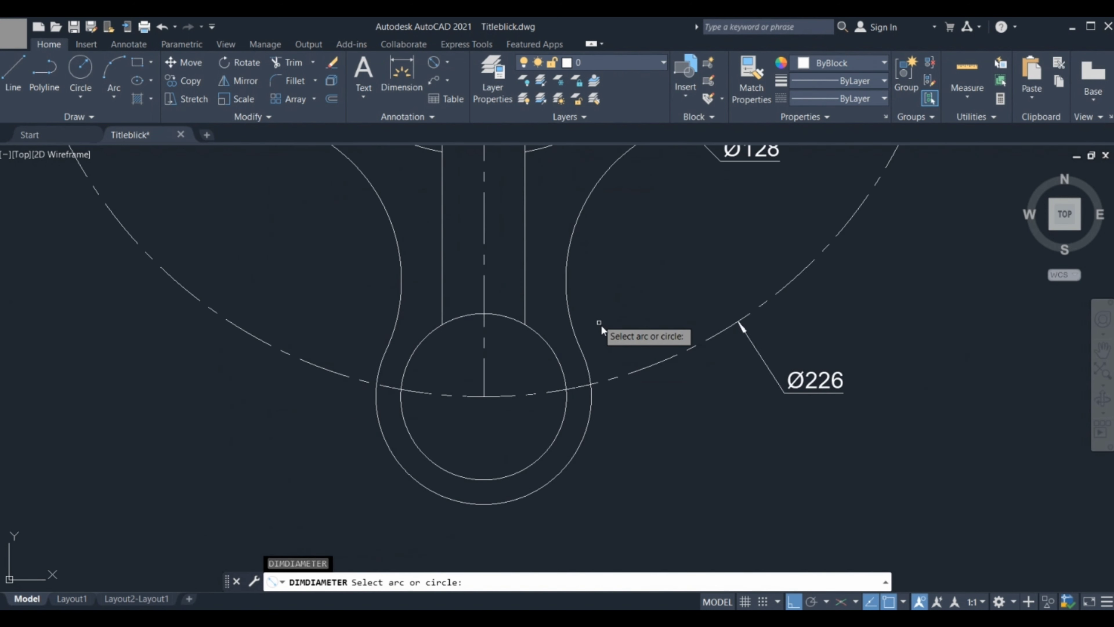
middle_click_drag(605, 332, 629, 350)
scroll(627, 350, "down", 2)
scroll(567, 331, "down", 2)
middle_click_drag(567, 331, 623, 417)
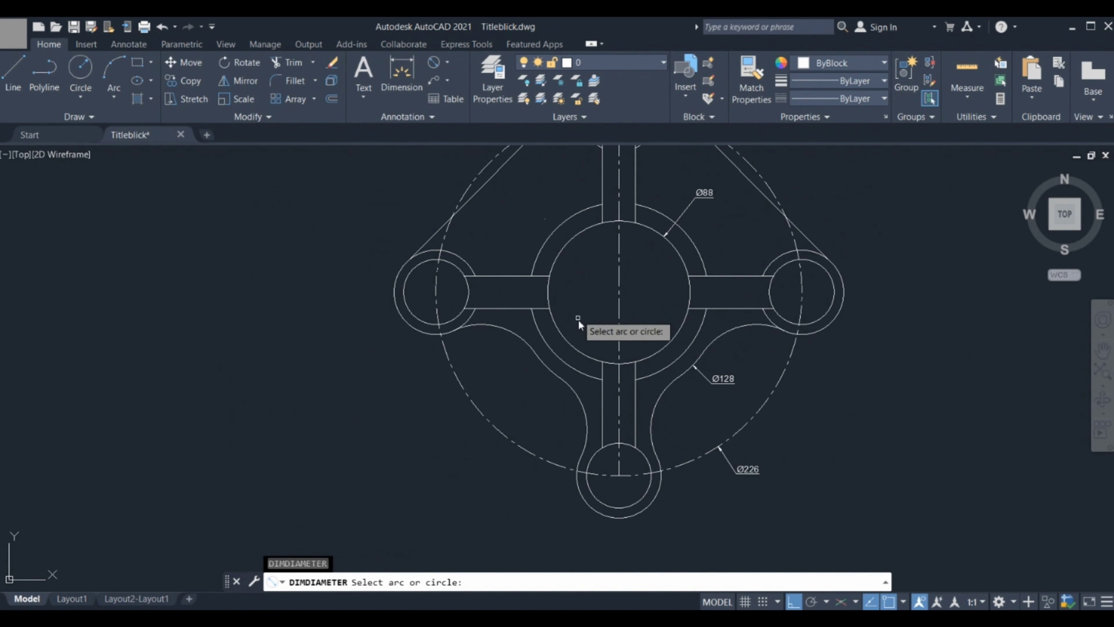
middle_click_drag(579, 315, 601, 344)
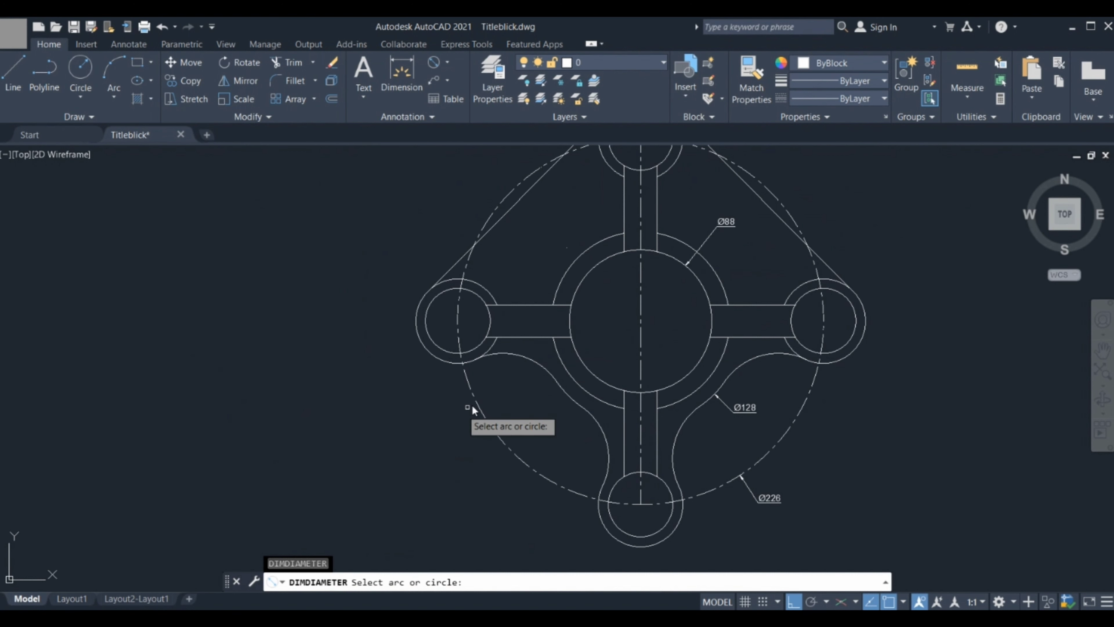
key("Escape")
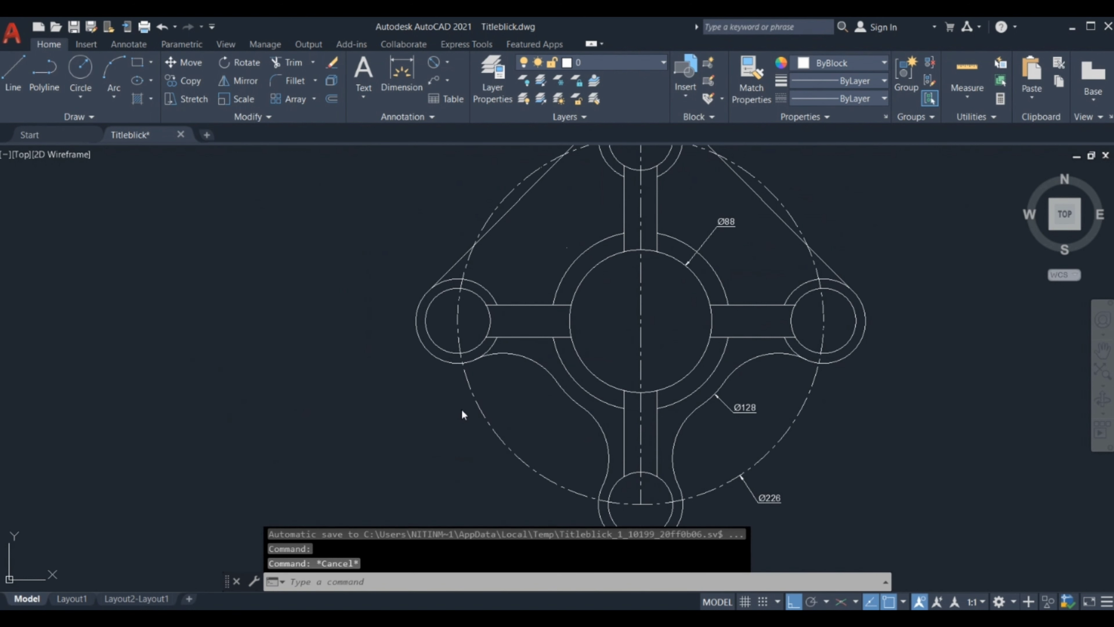
Step: Run repeated DRA and dimension the left lobe's circles as R26 and R20
type("mu")
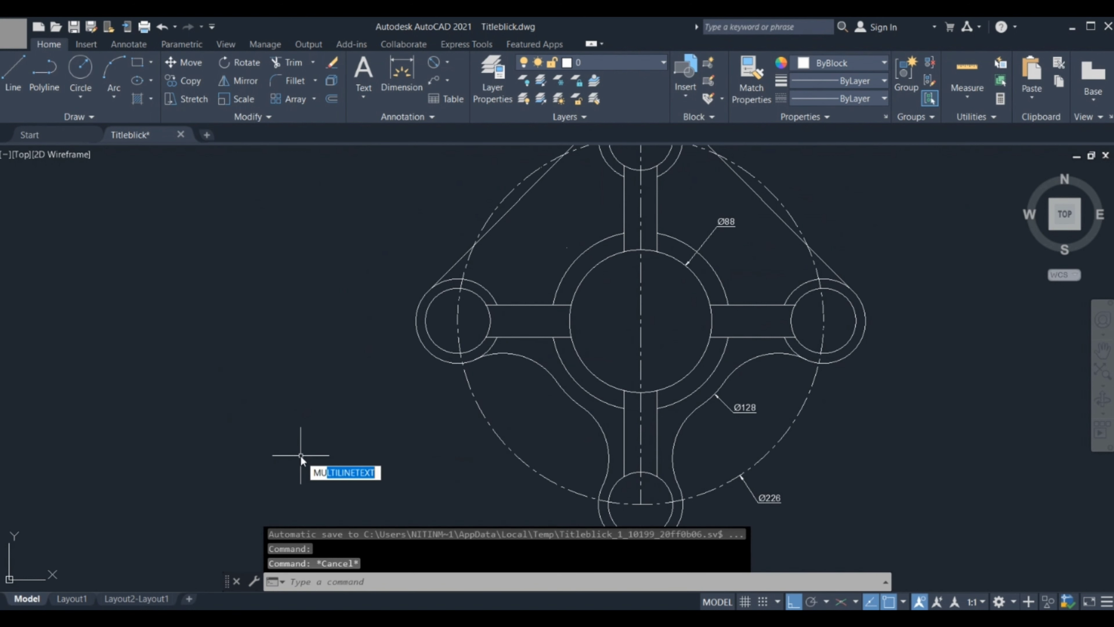
key("Return")
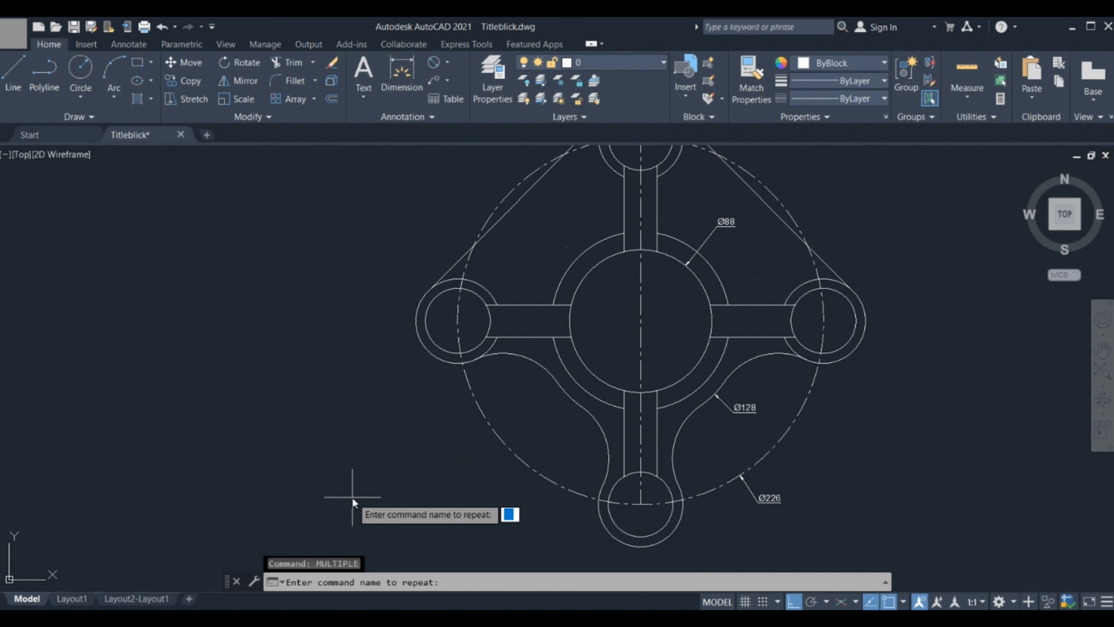
type("d")
type("r")
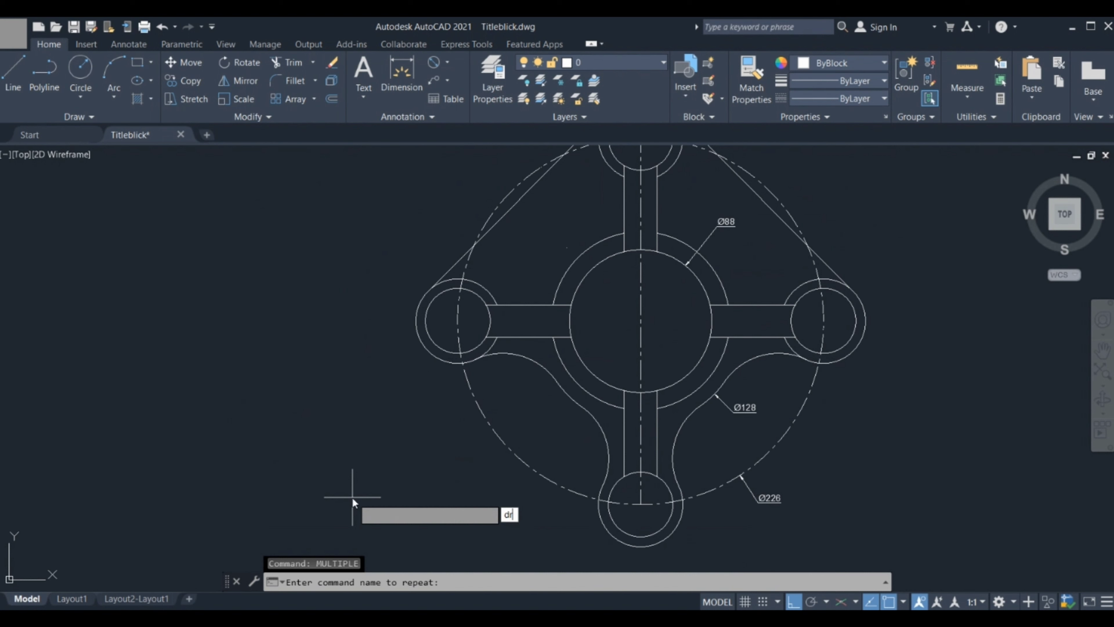
type("a")
key("Return")
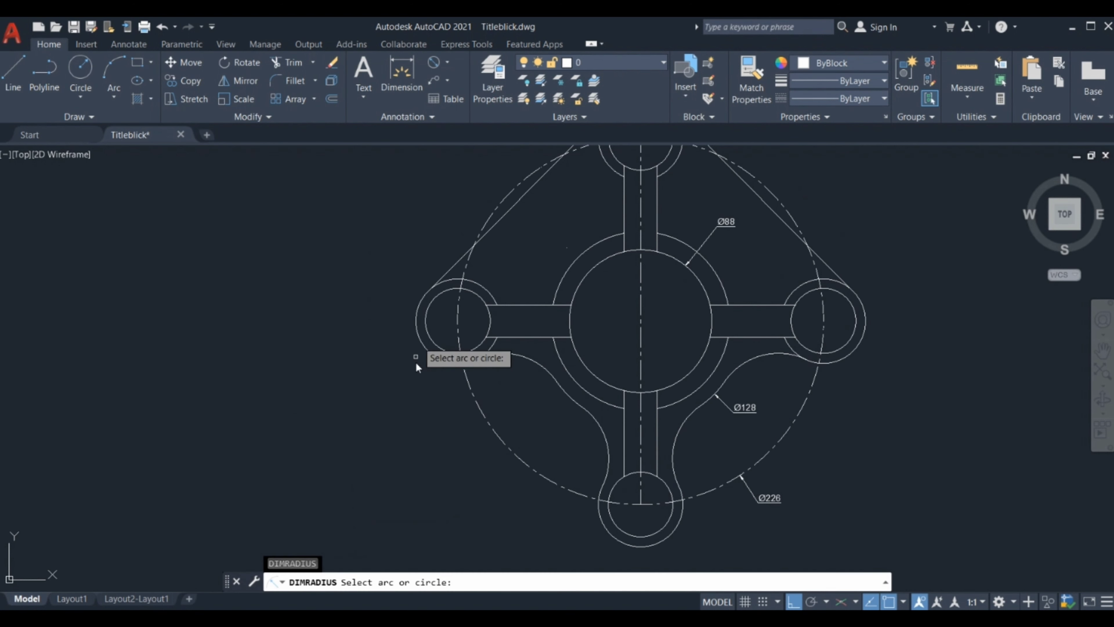
left_click(422, 340)
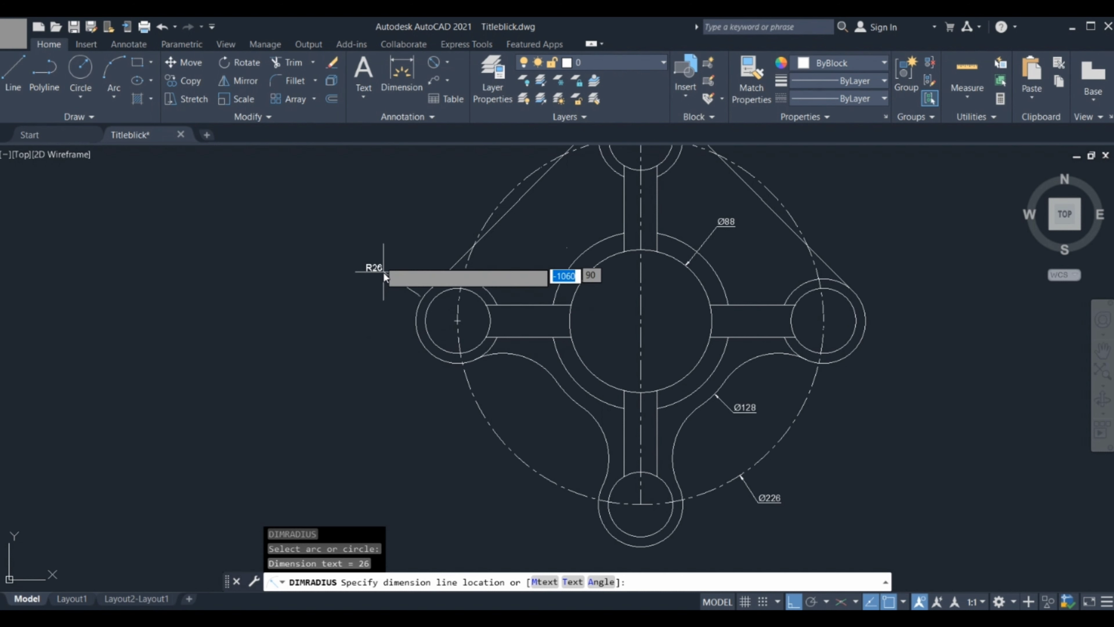
left_click(403, 237)
key("Return")
left_click(436, 347)
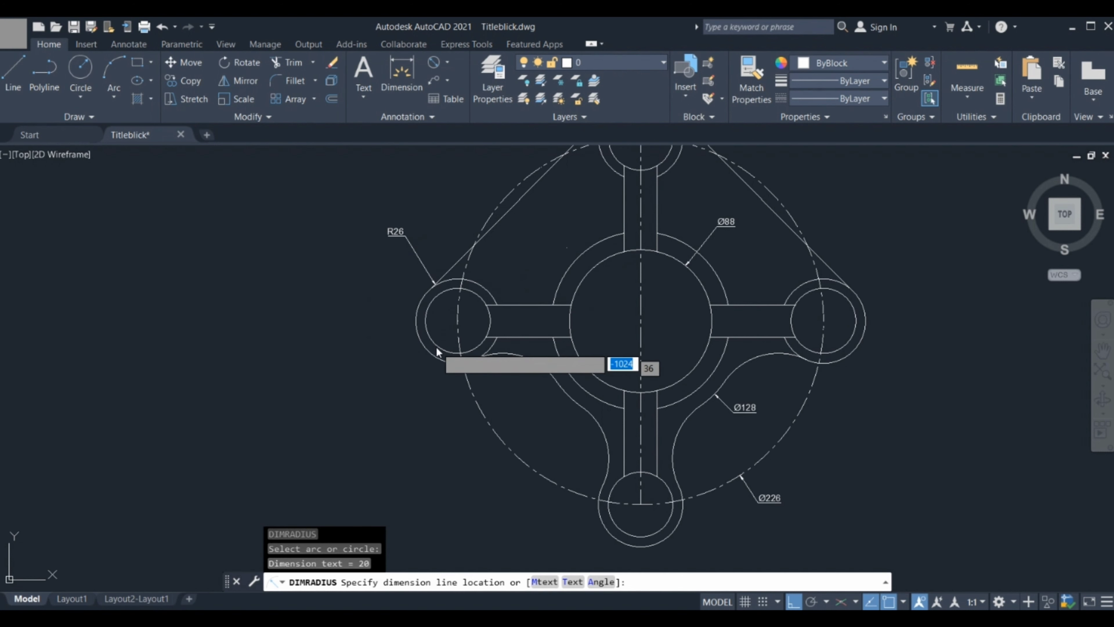
left_click(405, 388)
key("Return")
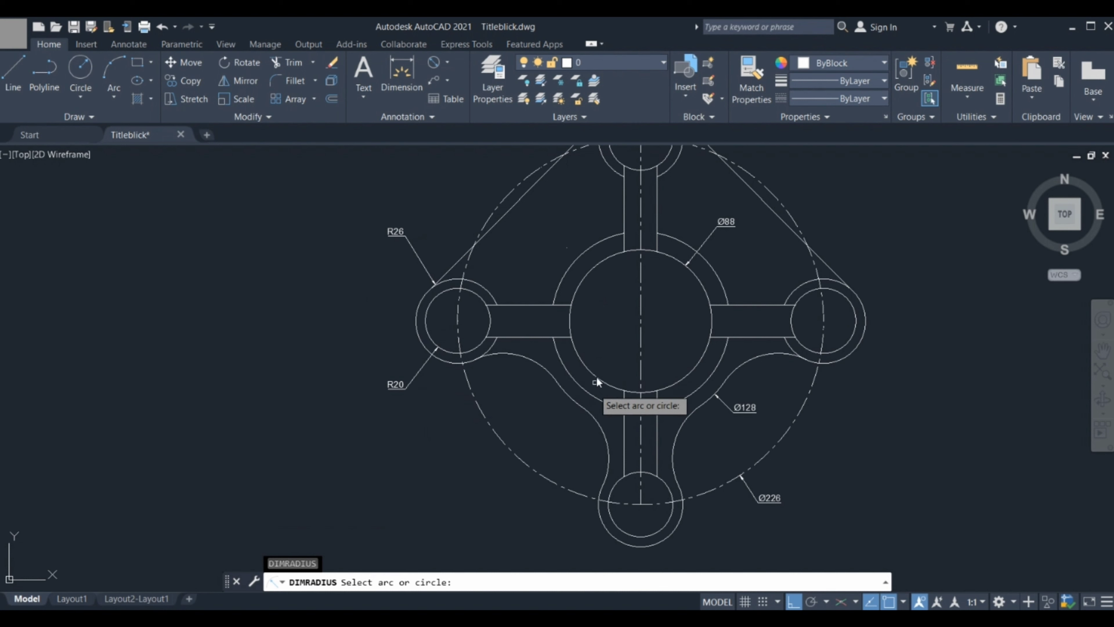
Step: Add R55 to the hub arc and R40 to the concave arc below the left arm
left_click(593, 394)
left_click(563, 429)
key("space")
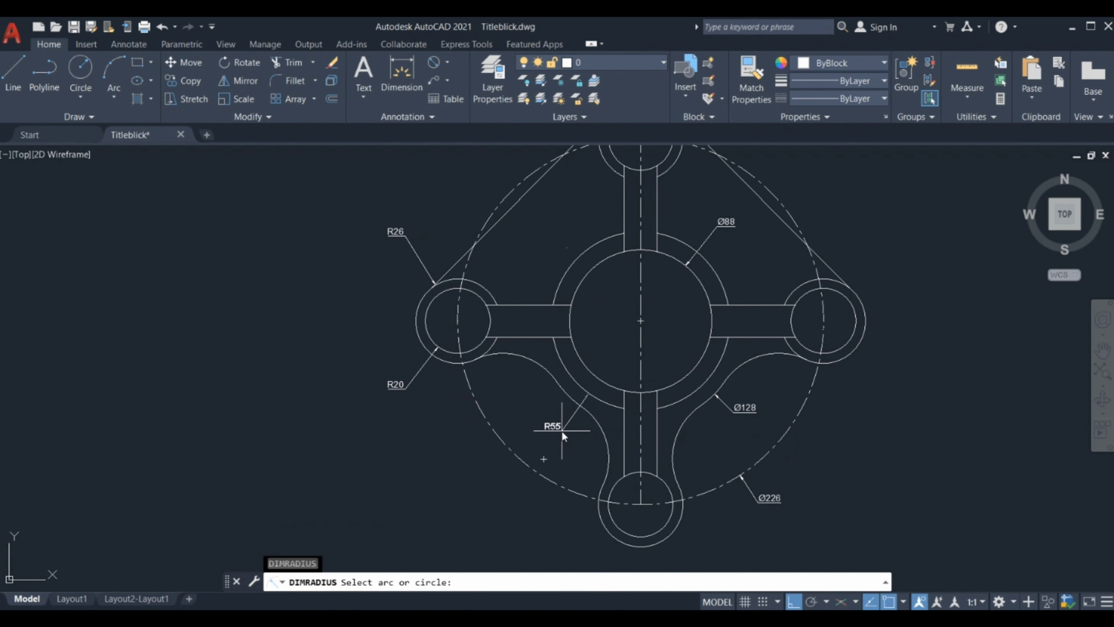
left_click(521, 359)
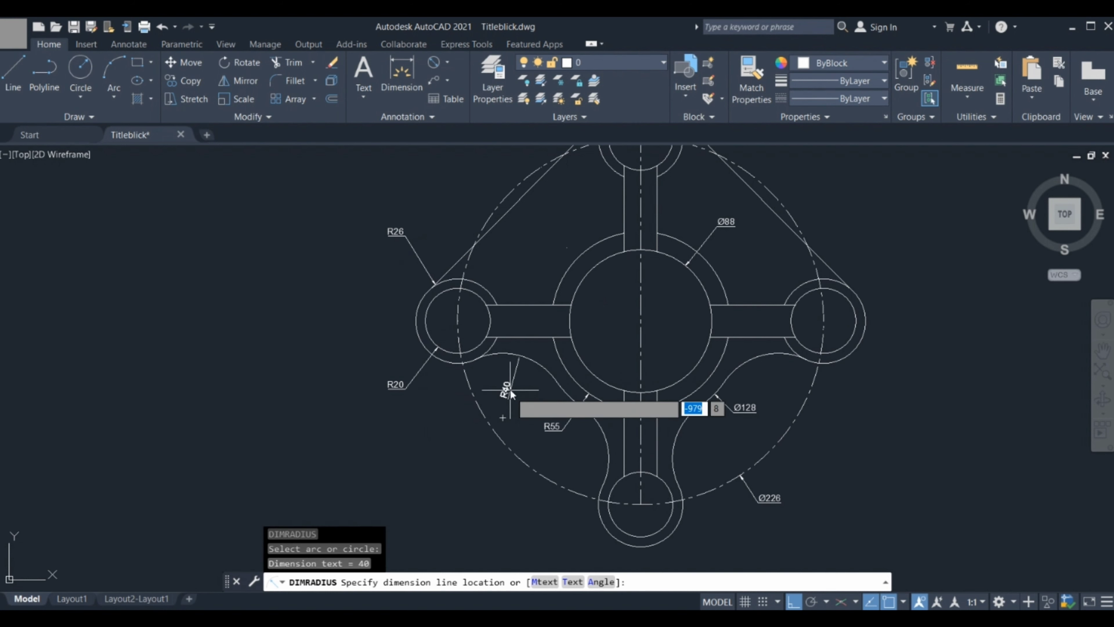
left_click(508, 388)
key("space")
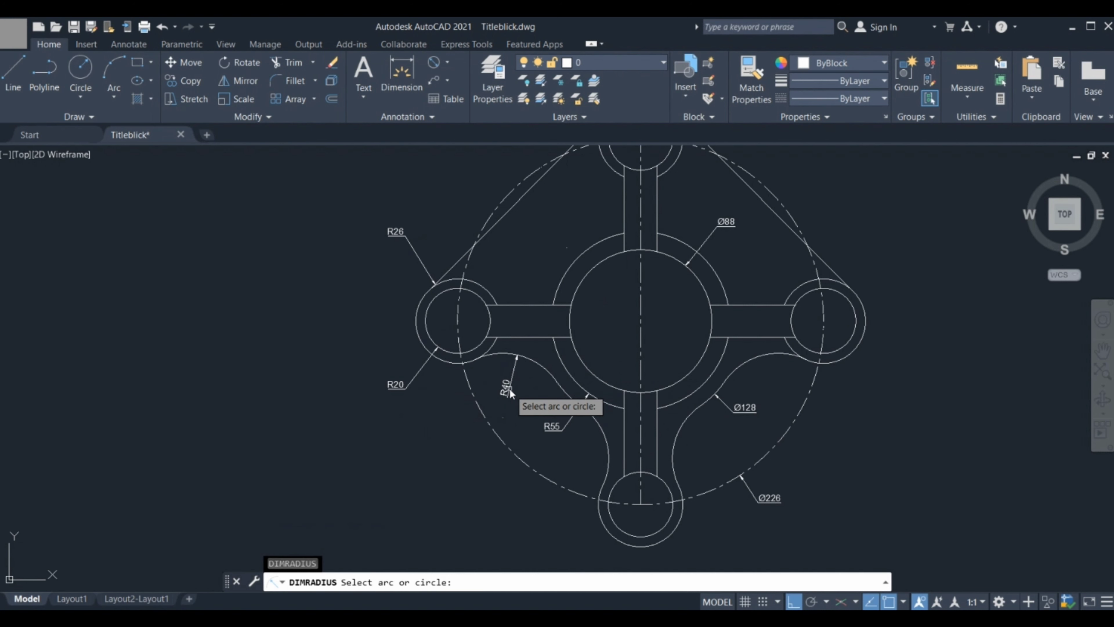
left_click(755, 357)
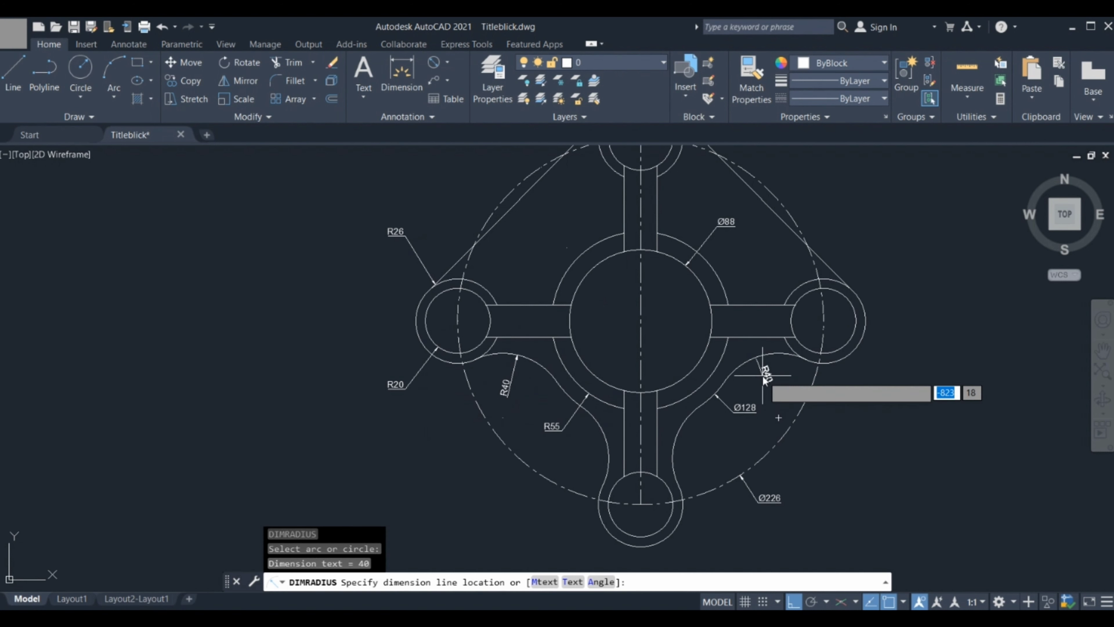
key("Escape")
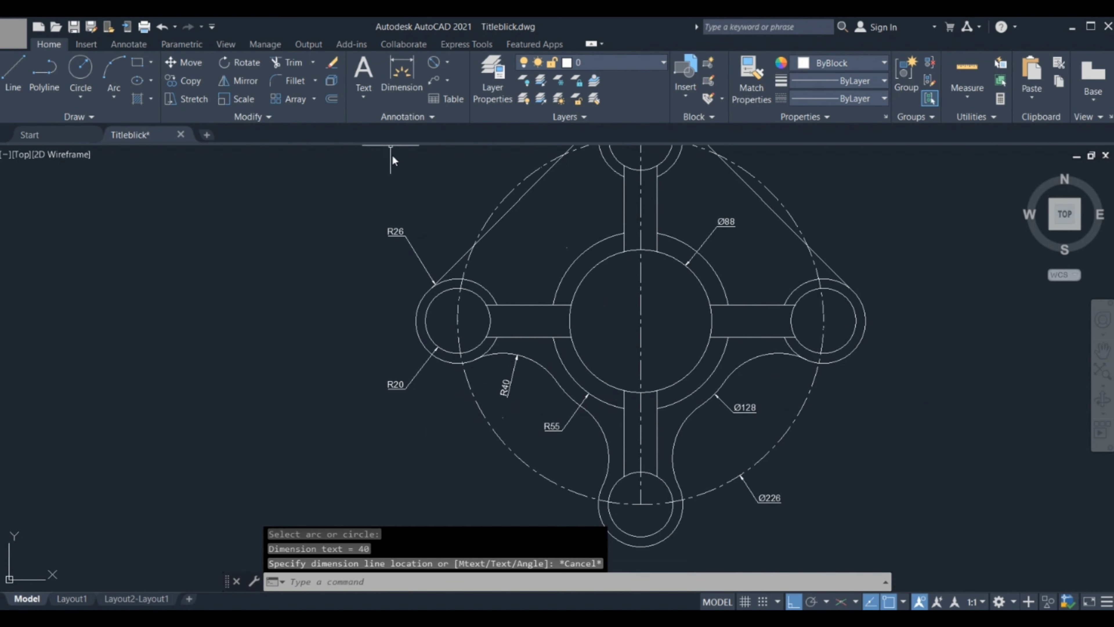
Step: Add an R40 radius dimension to the arc just above the bottom lobe
left_click(447, 64)
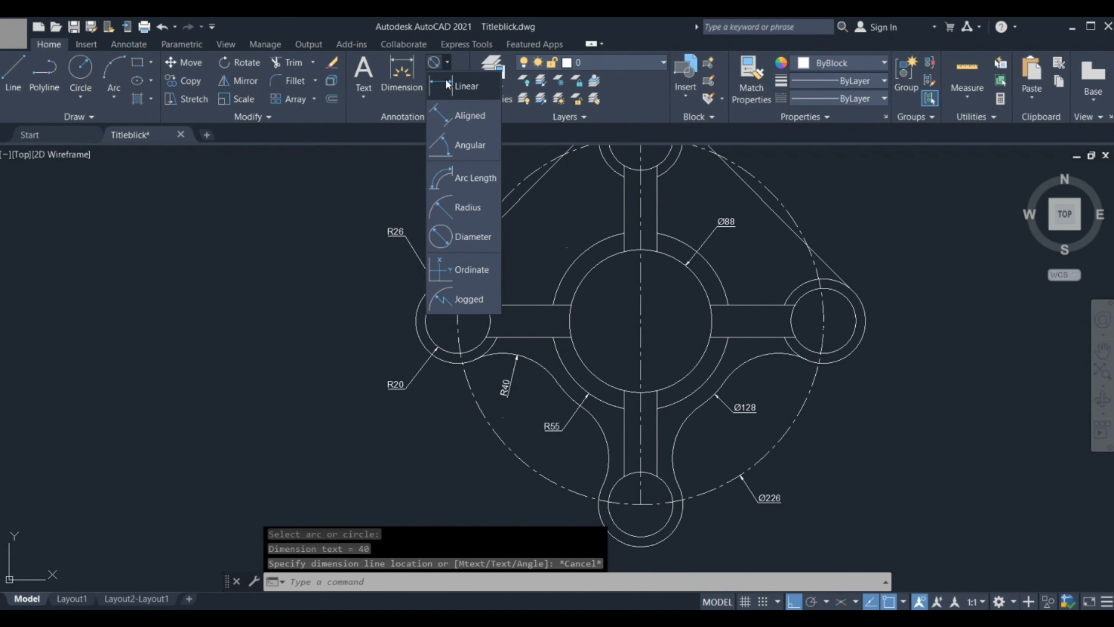
left_click(469, 217)
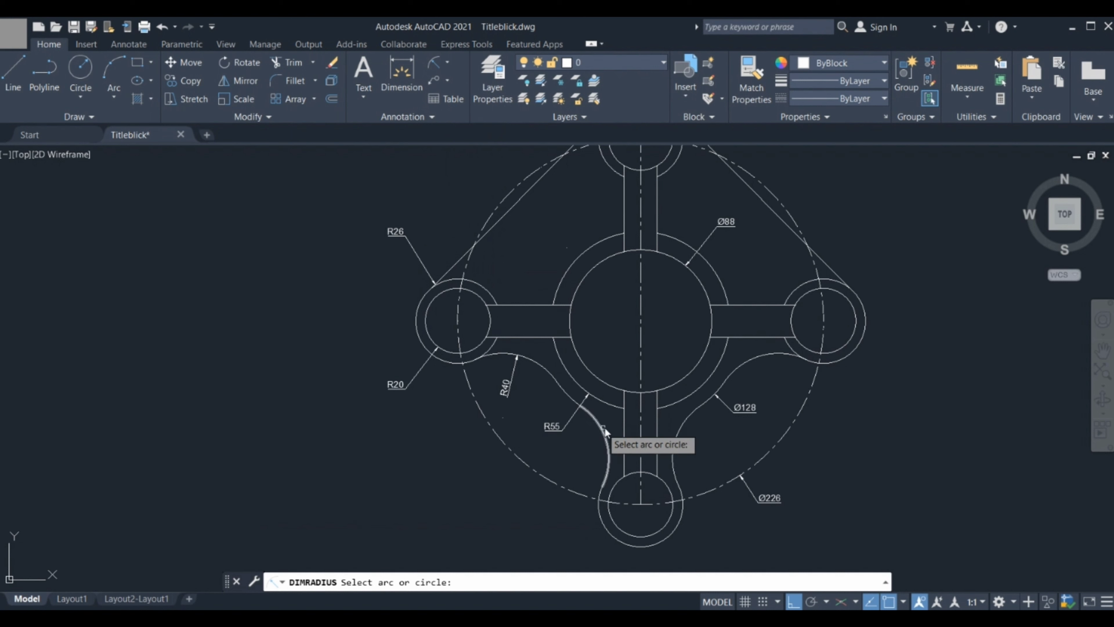
left_click(602, 440)
left_click(605, 454)
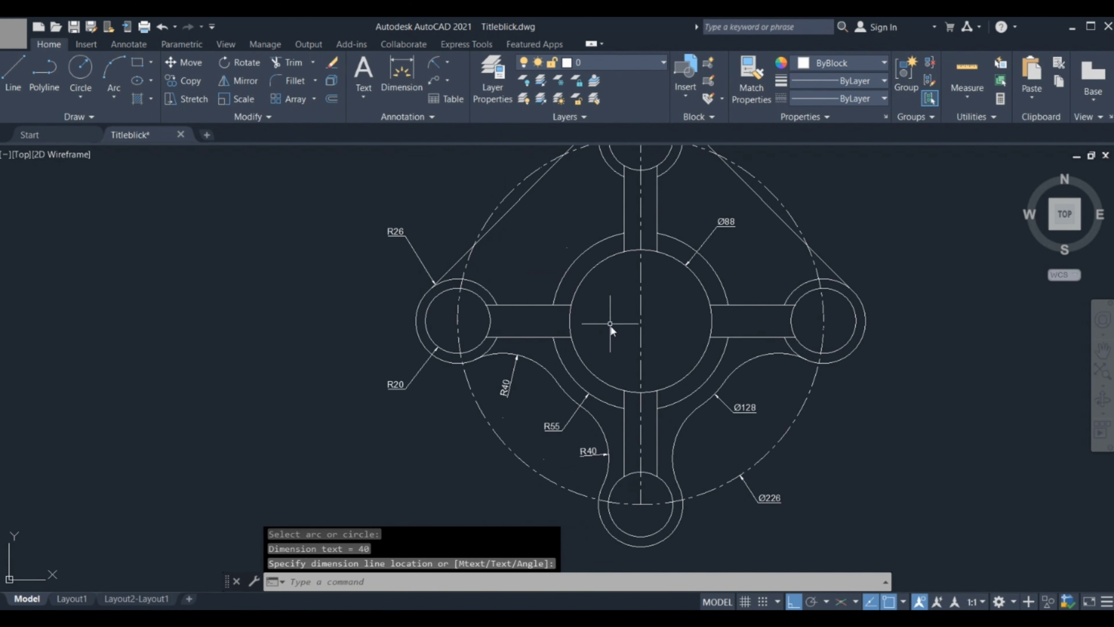
Step: Pan the drawing, then select and deselect the Ø128 dimension
mouse_move(610, 324)
middle_mouse_down()
mouse_move(611, 232)
mouse_move(624, 336)
mouse_move(600, 258)
middle_mouse_up()
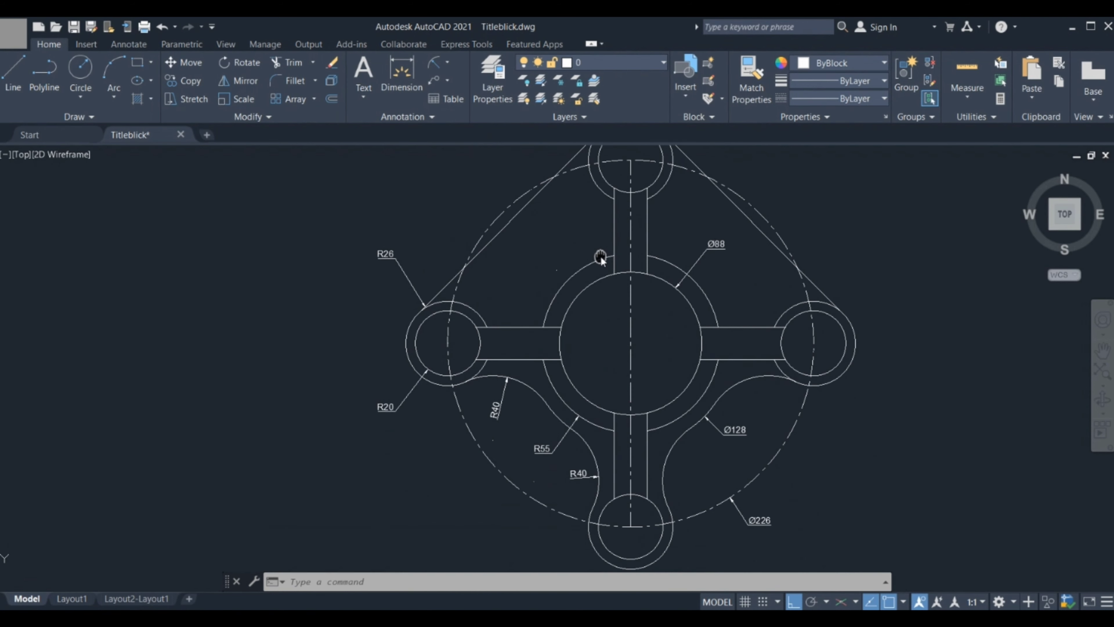
middle_click_drag(601, 256, 577, 244)
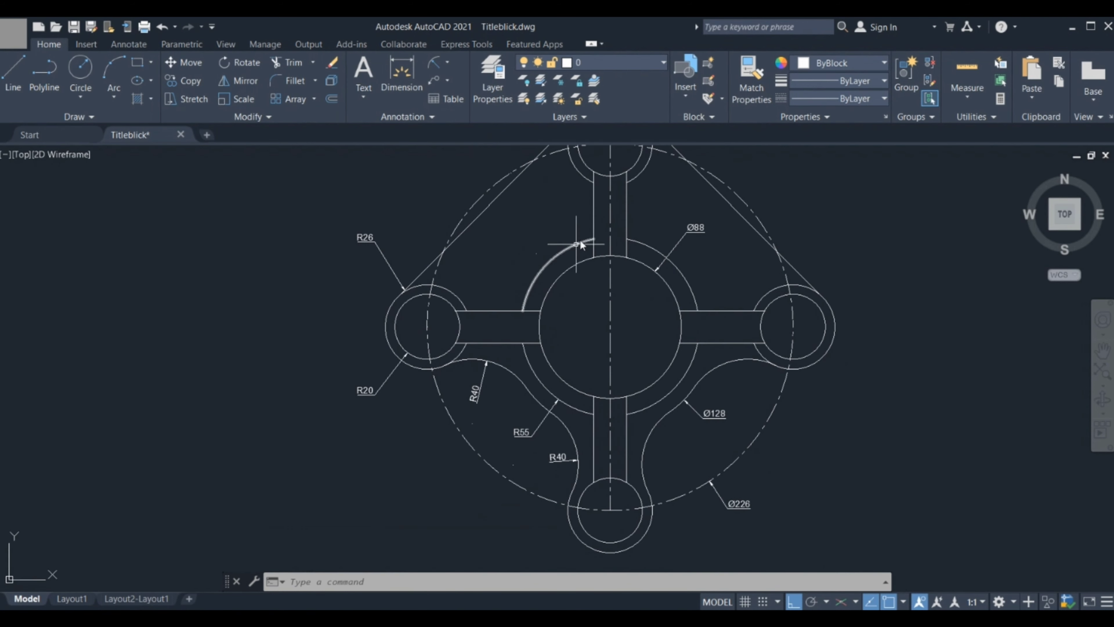
left_click(537, 251)
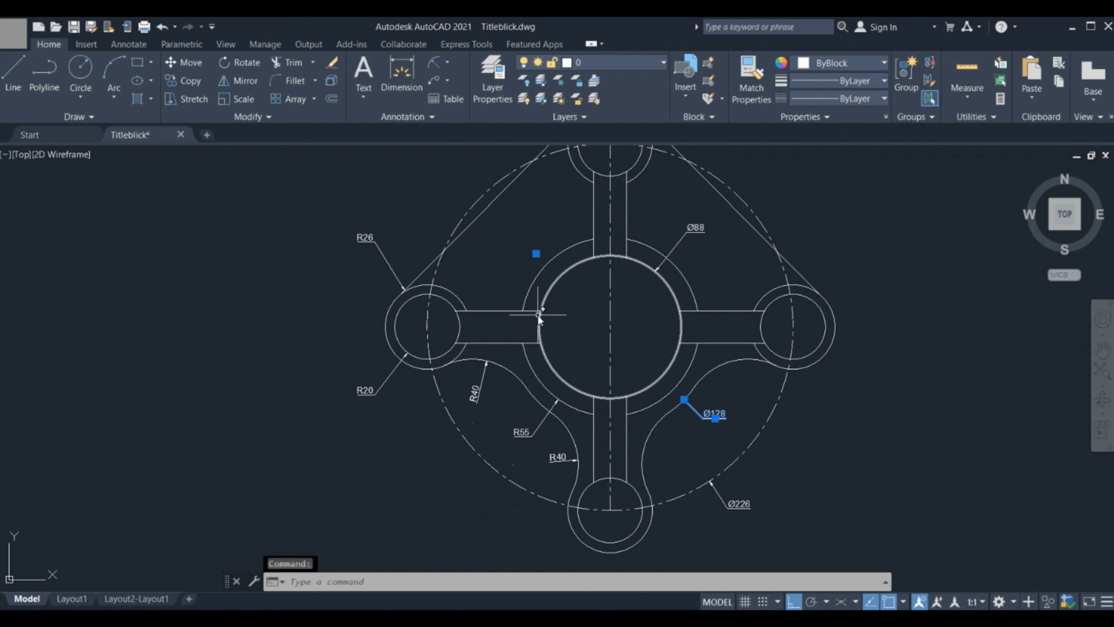
key("Escape")
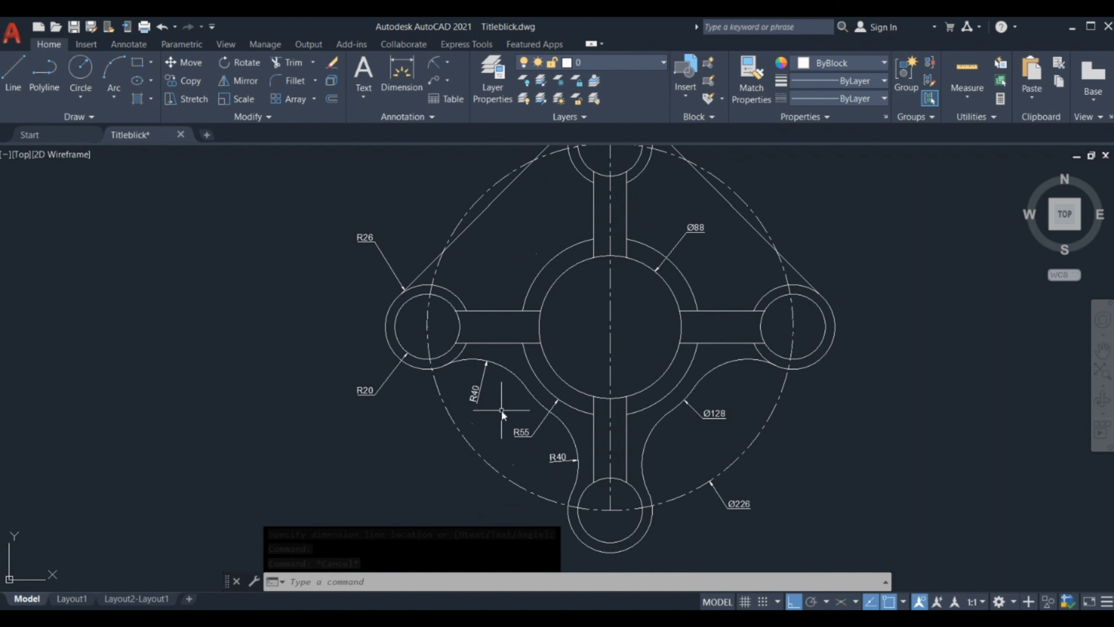
Step: Dimension the left arm's width with a vertical 20 linear dimension using DIM
left_click(388, 69)
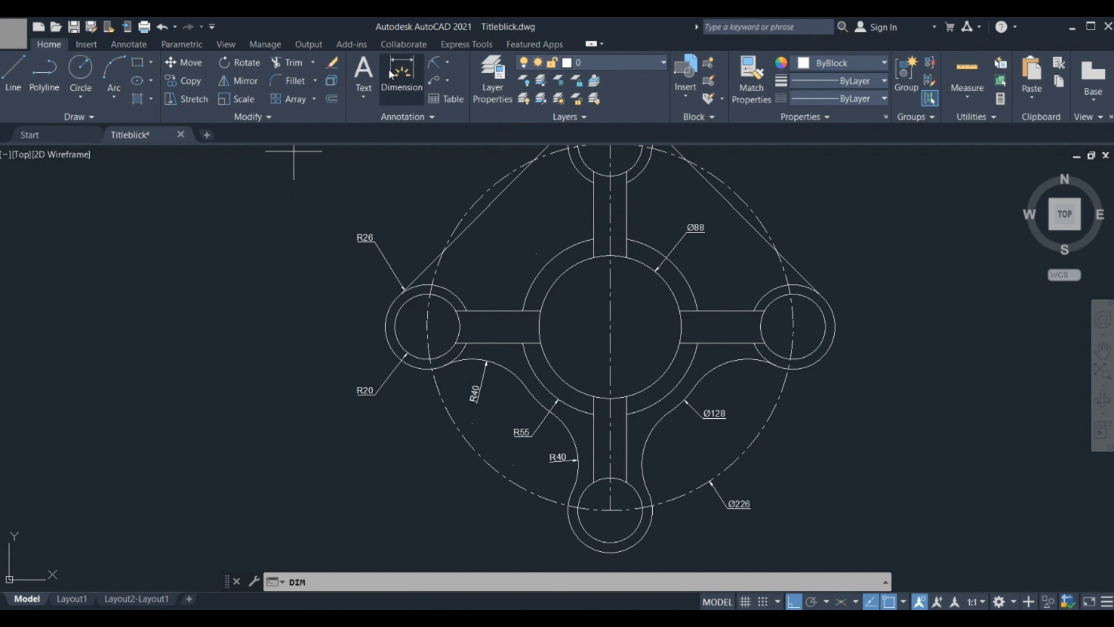
left_click(500, 321)
left_click(497, 345)
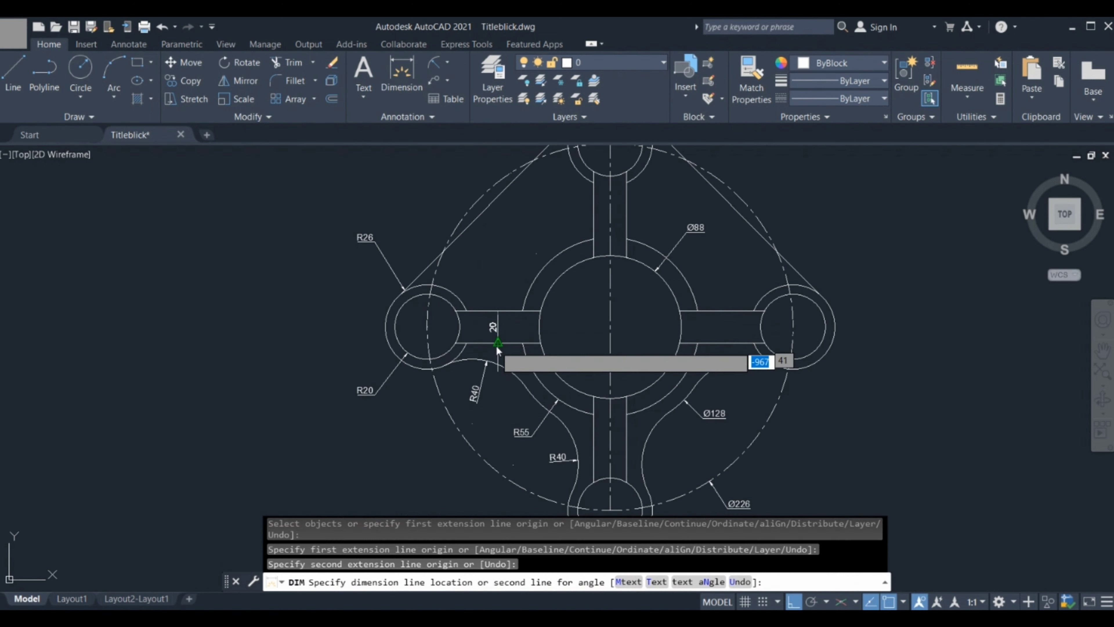
left_click(490, 340)
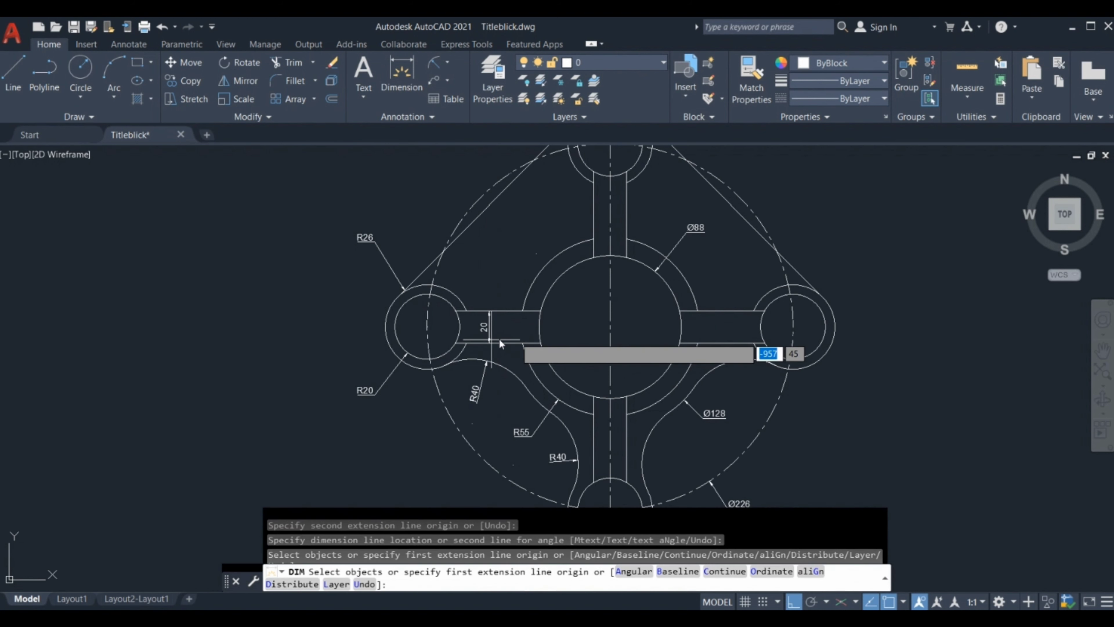
scroll(504, 332, "up", 2)
scroll(505, 330, "up", 2)
scroll(504, 330, "down", 2)
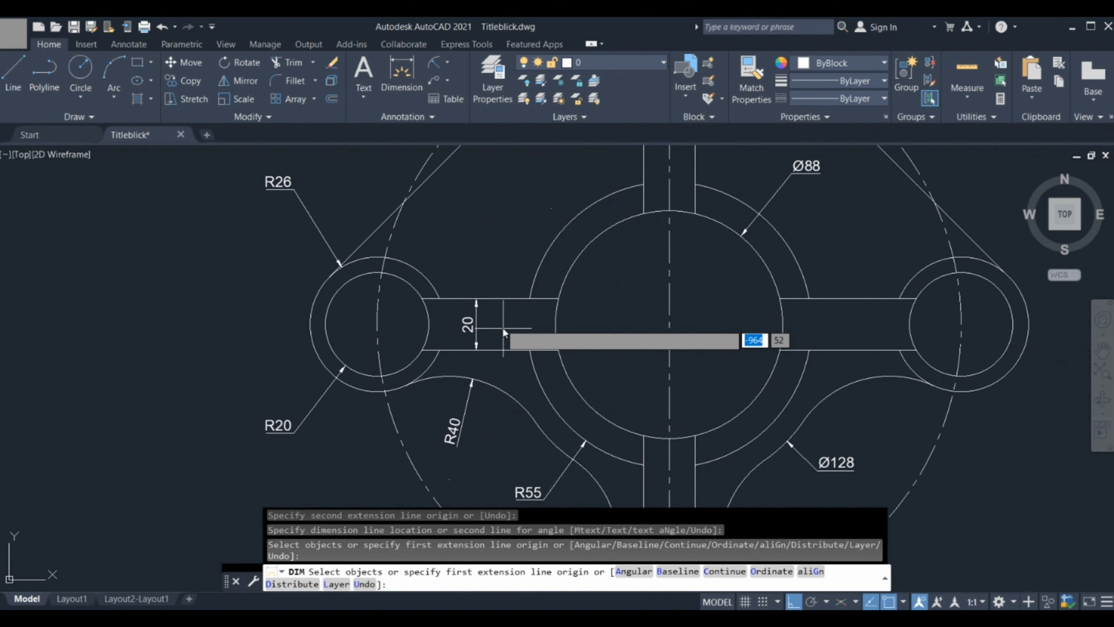
scroll(528, 317, "down", 2)
scroll(548, 325, "down", 2)
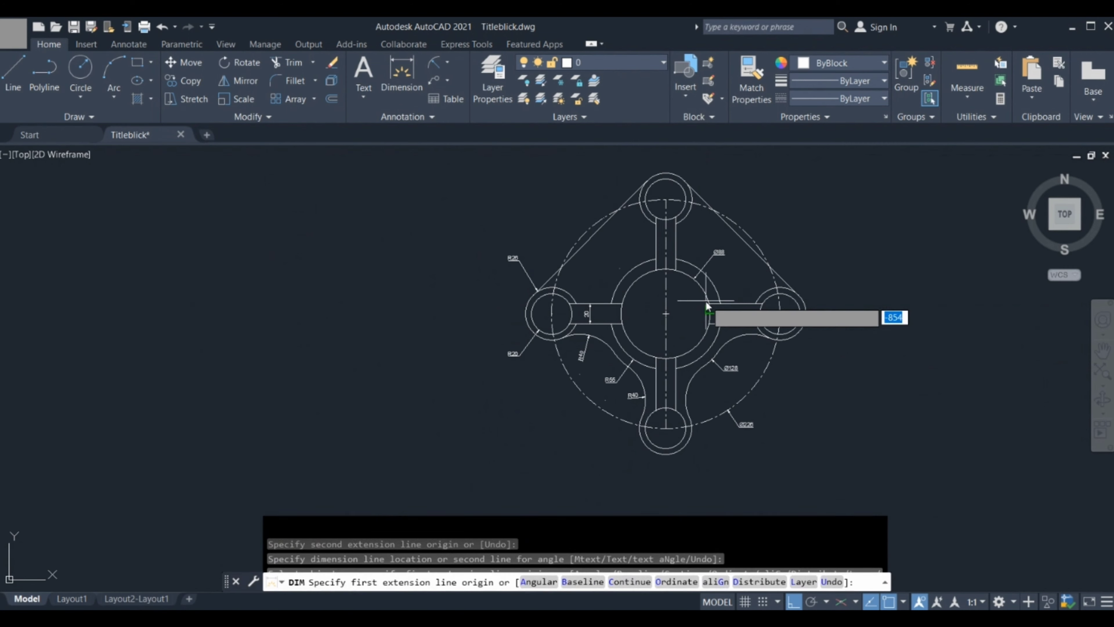